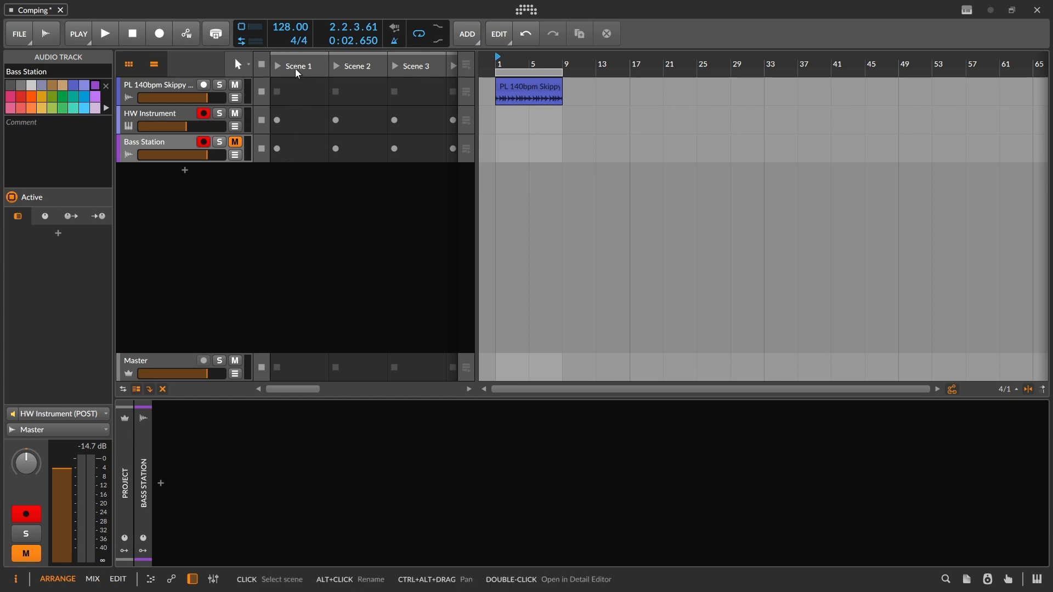
- Enable recording as comping takes for the clip launcher and record takes into the Bass Station slot of Scene 1
click(82, 44)
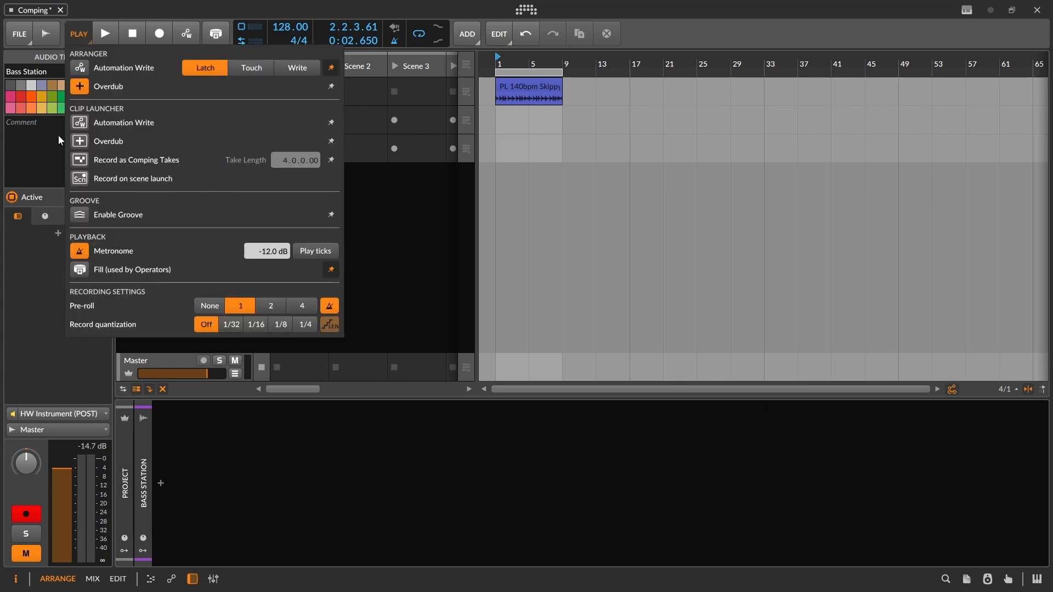
click(83, 164)
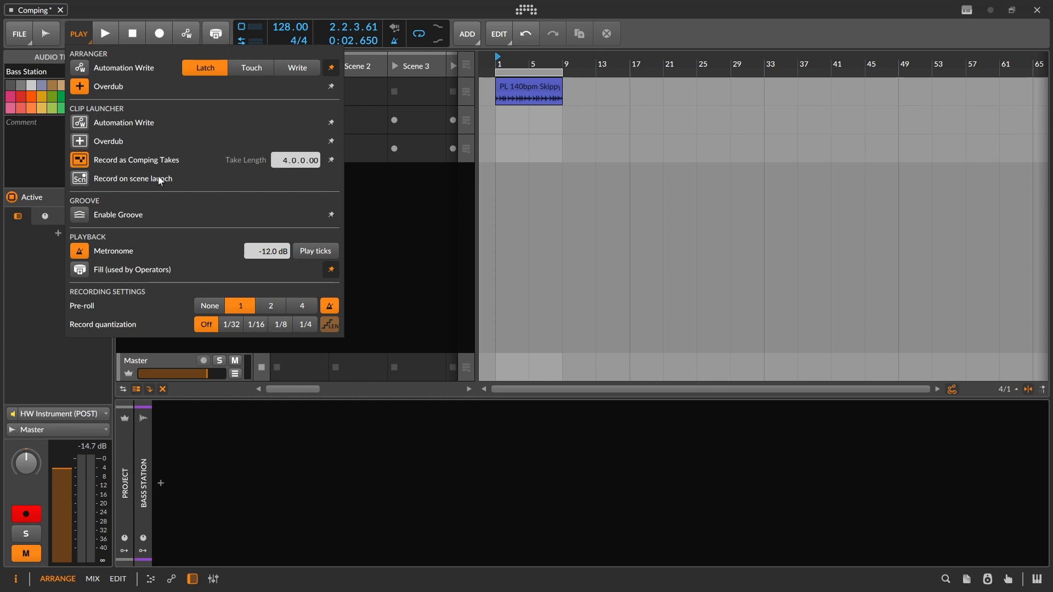
click(371, 199)
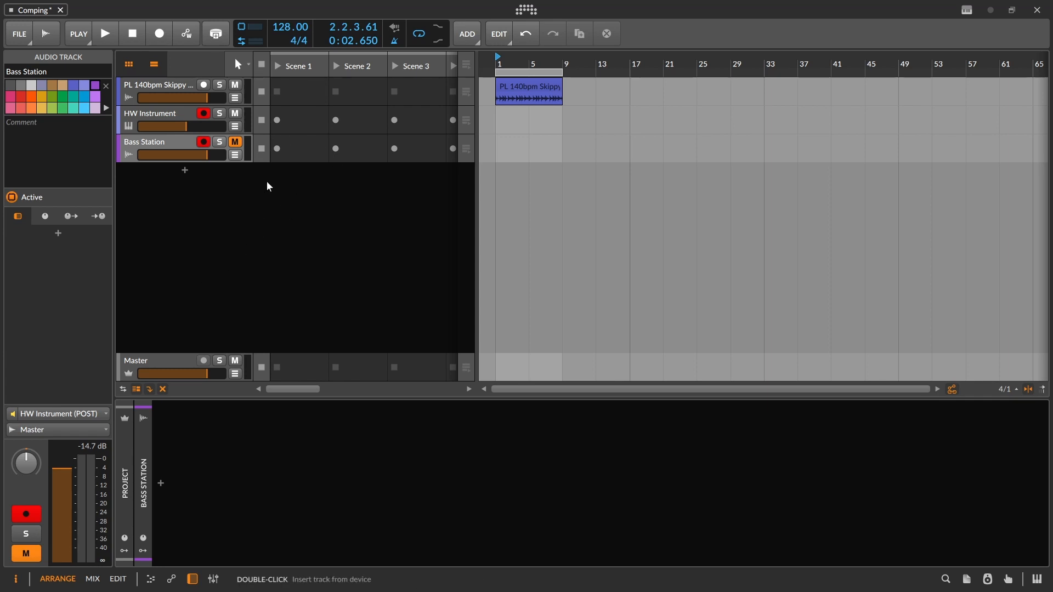
click(278, 149)
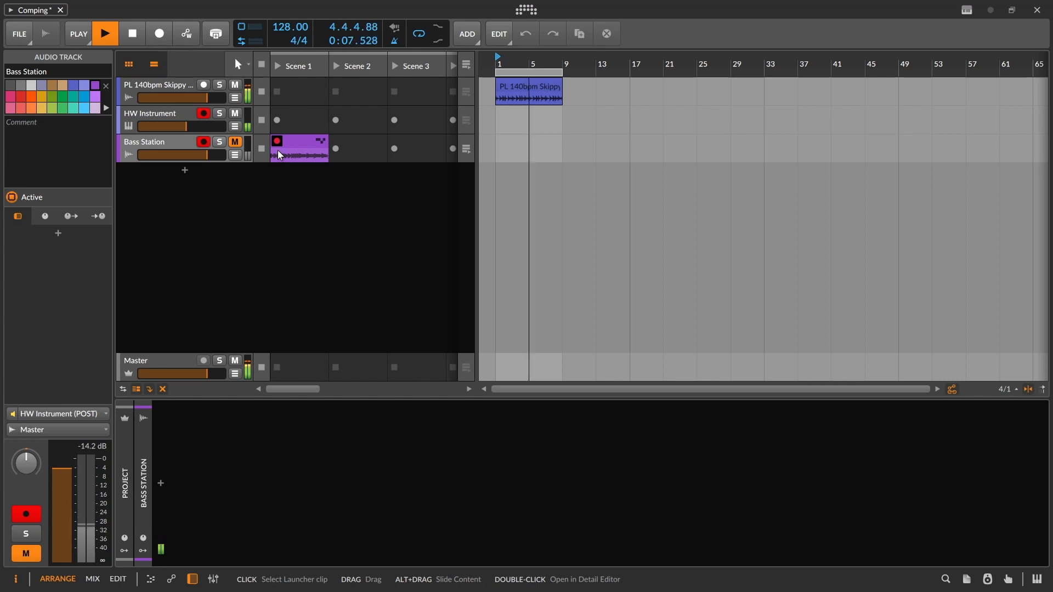
key(space)
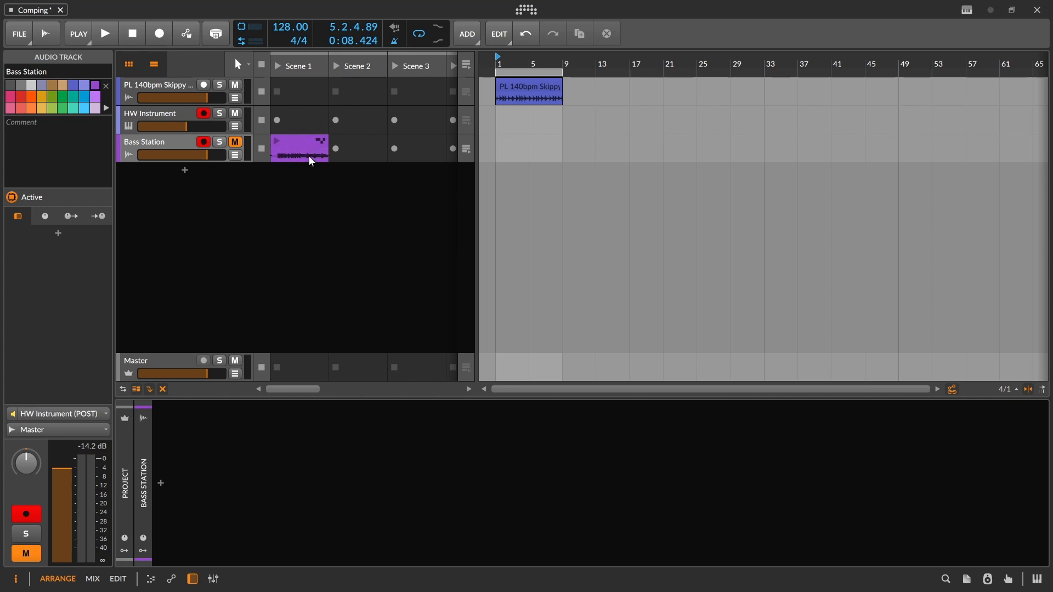
- Open the Scene 1 Bass Station clip in the detail editor, display its comping takes and enlarge the editor area
double_click(295, 144)
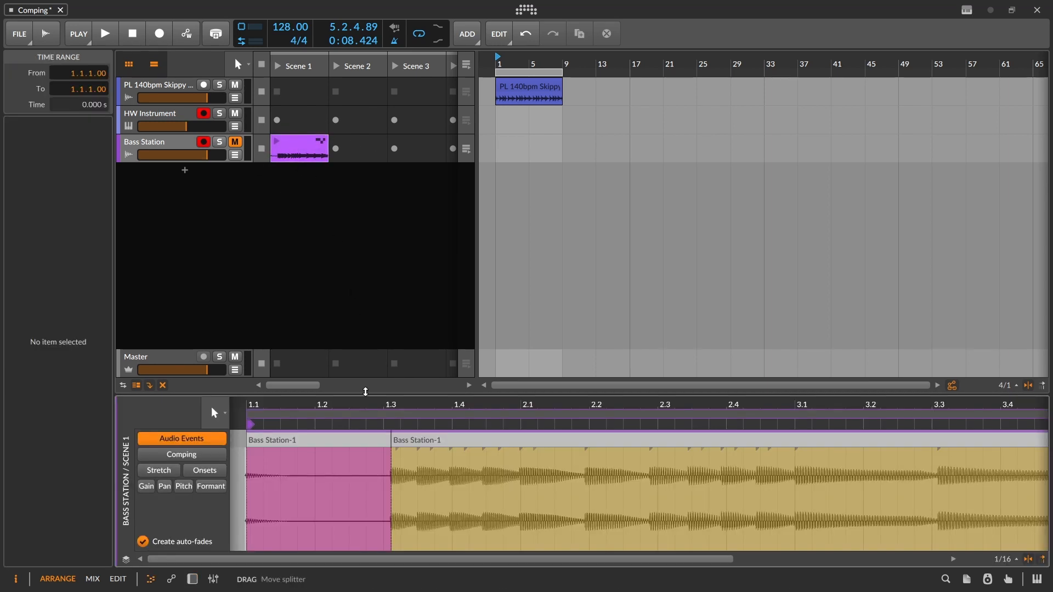
drag(366, 391, 387, 308)
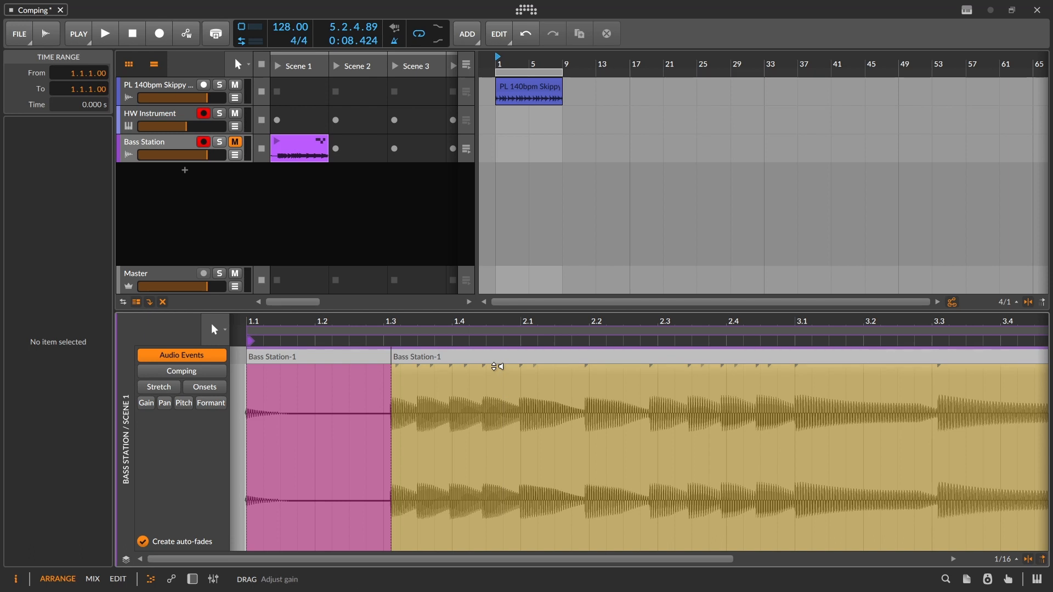
click(221, 371)
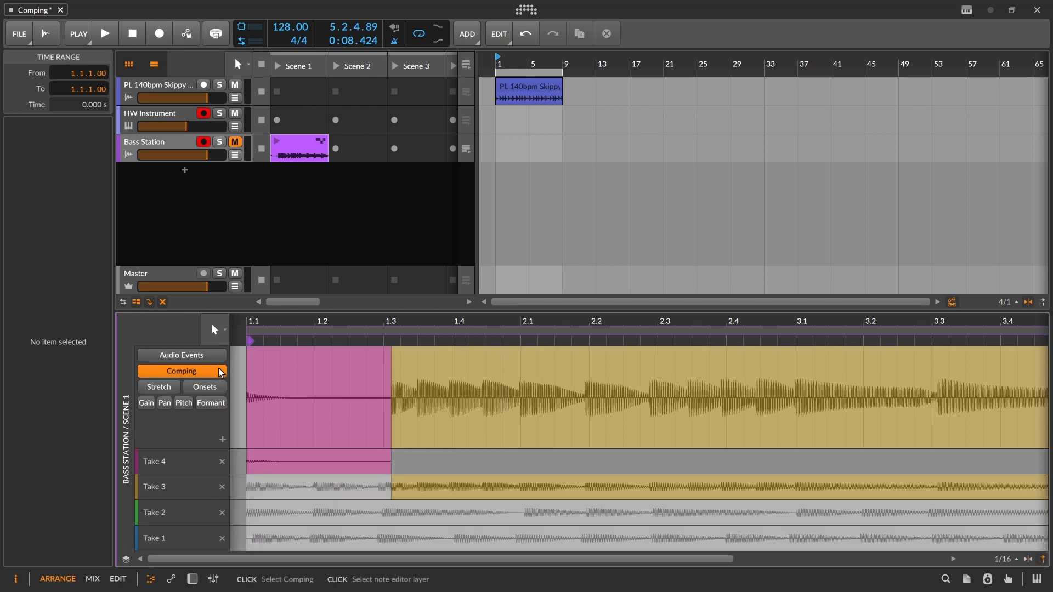
drag(345, 310, 359, 195)
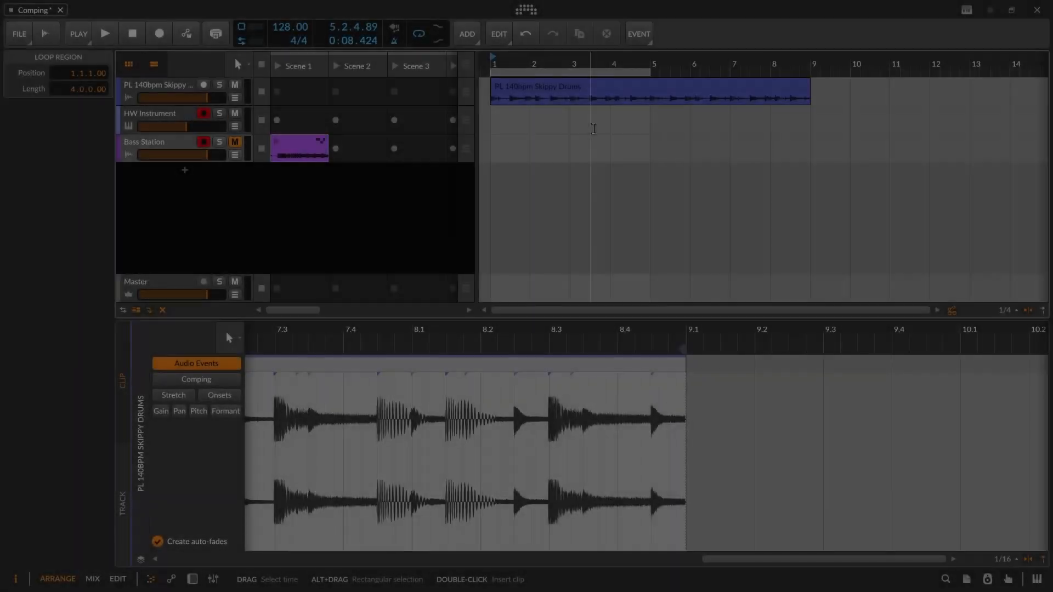
- Hide the clip launcher so that the arranger timeline fills the whole width
click(131, 64)
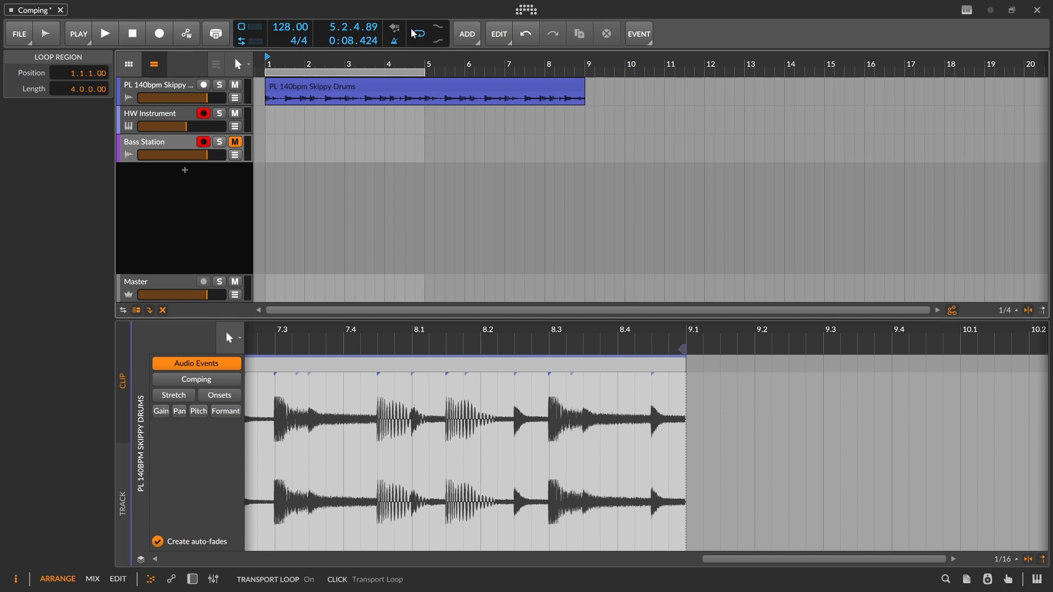
click(404, 89)
right_click(404, 89)
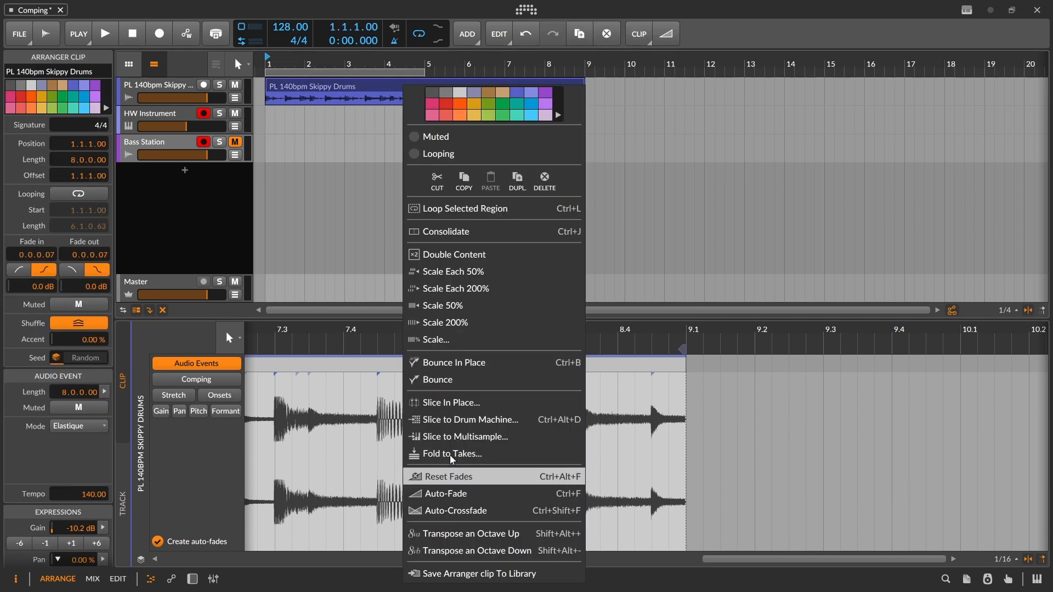
click(345, 181)
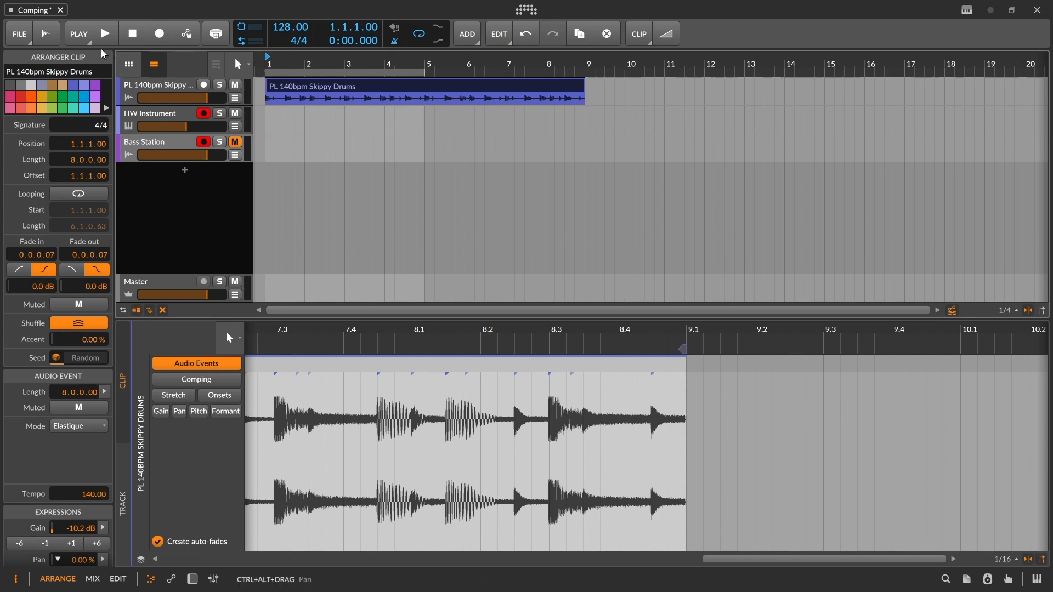
- Turn off overdub for arranger recording in the playback settings
click(86, 39)
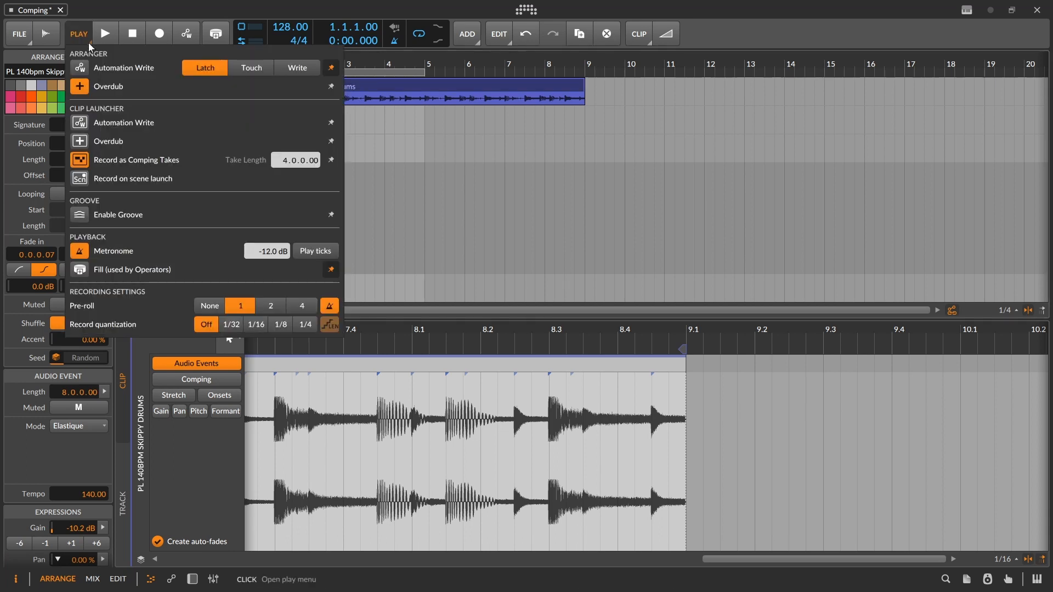
click(82, 85)
click(548, 145)
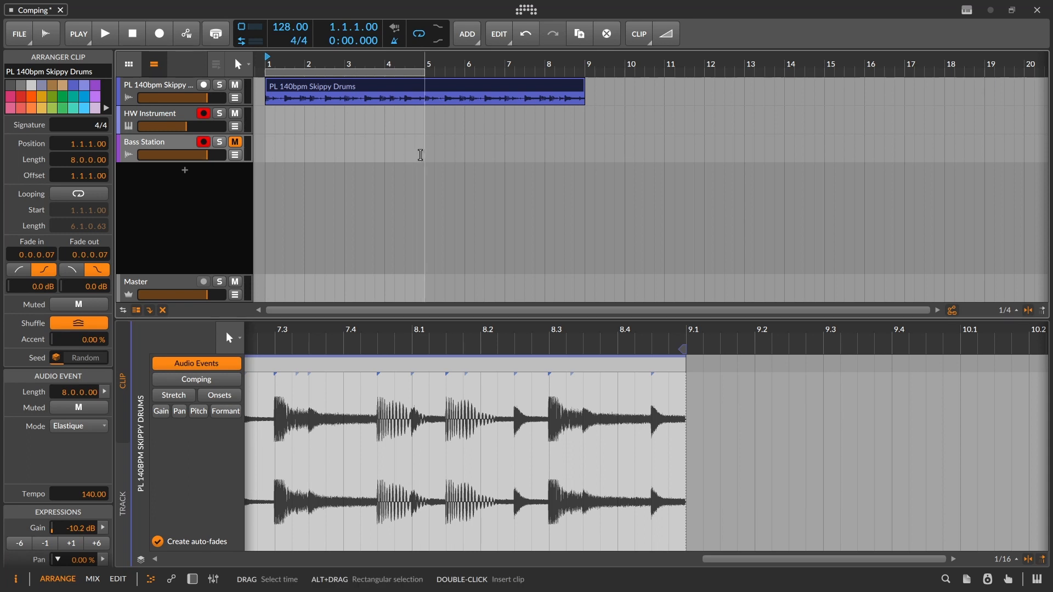
- Record looped passes on the HW Instrument and Bass Station tracks in the arranger, and open the Bass Station clip's comping takes
click(159, 33)
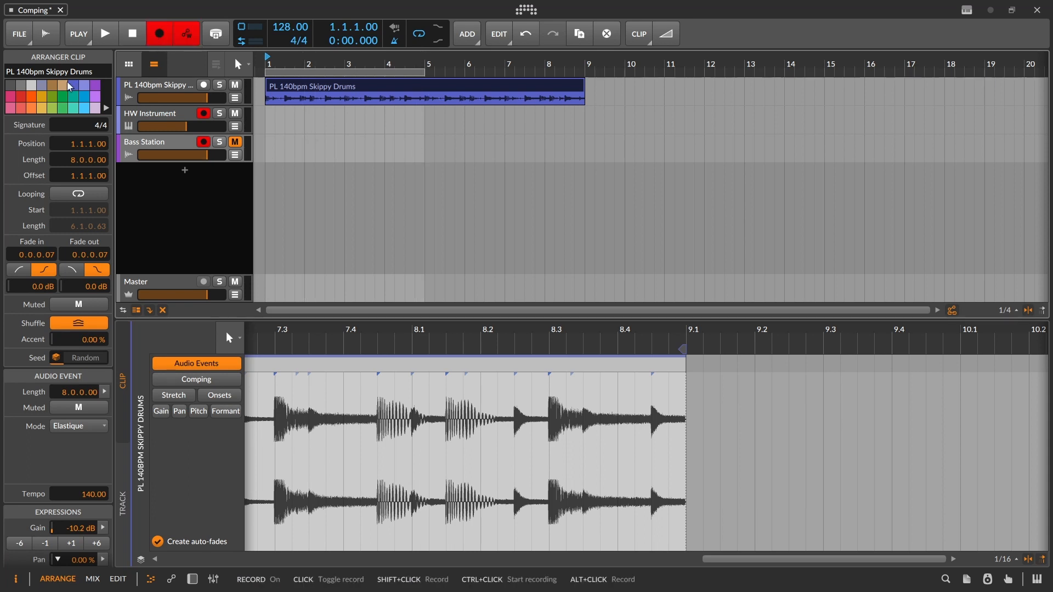
click(106, 34)
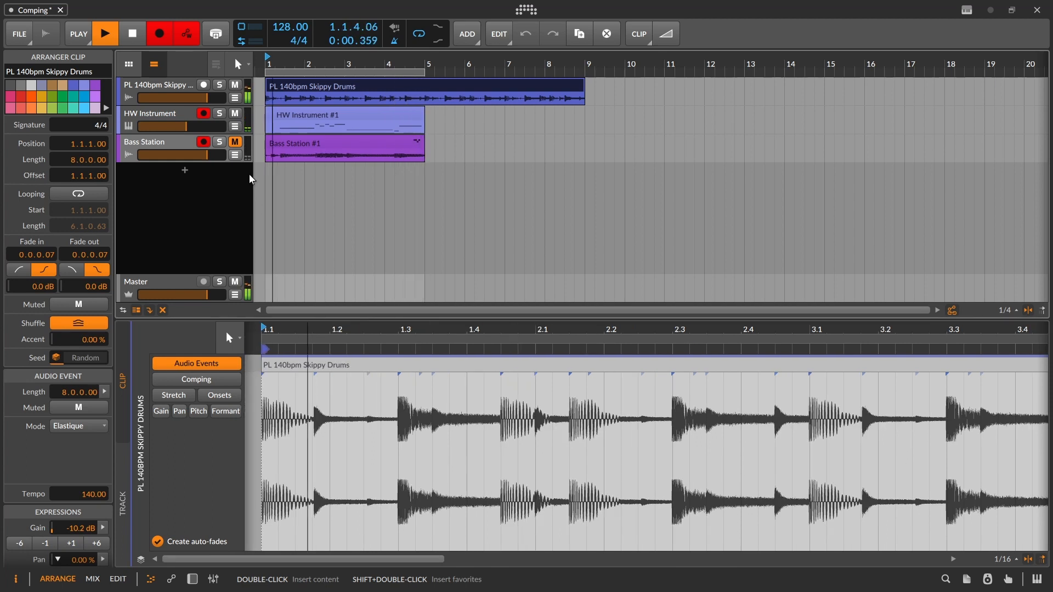
key(space)
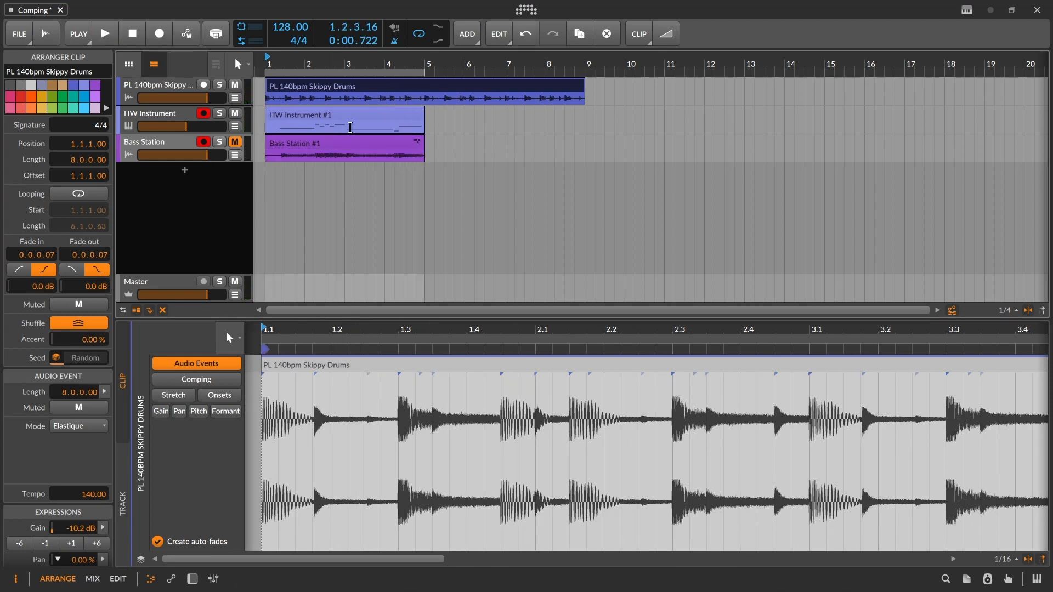
click(397, 143)
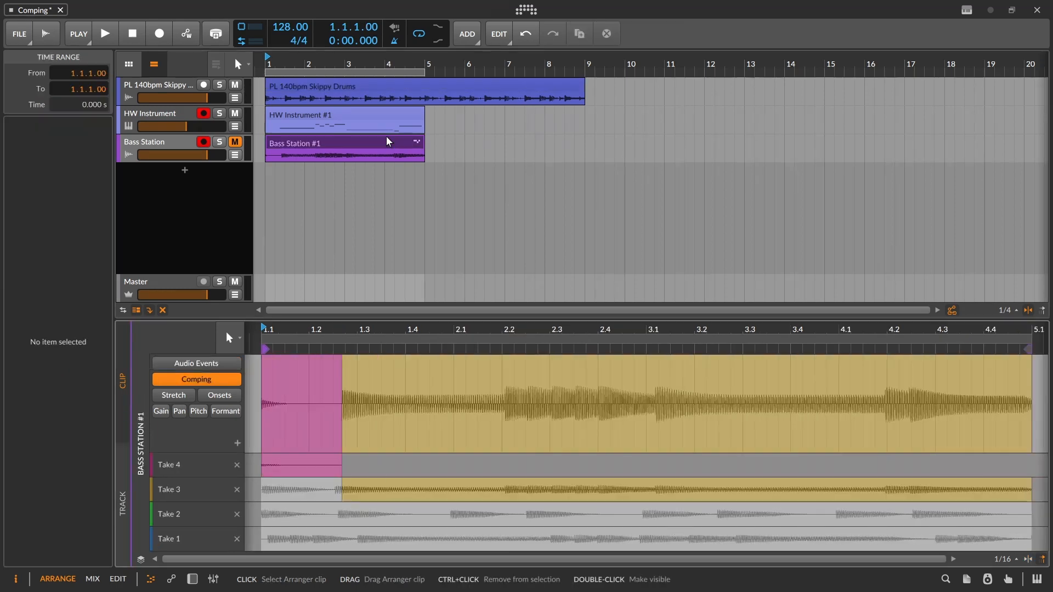
click(402, 150)
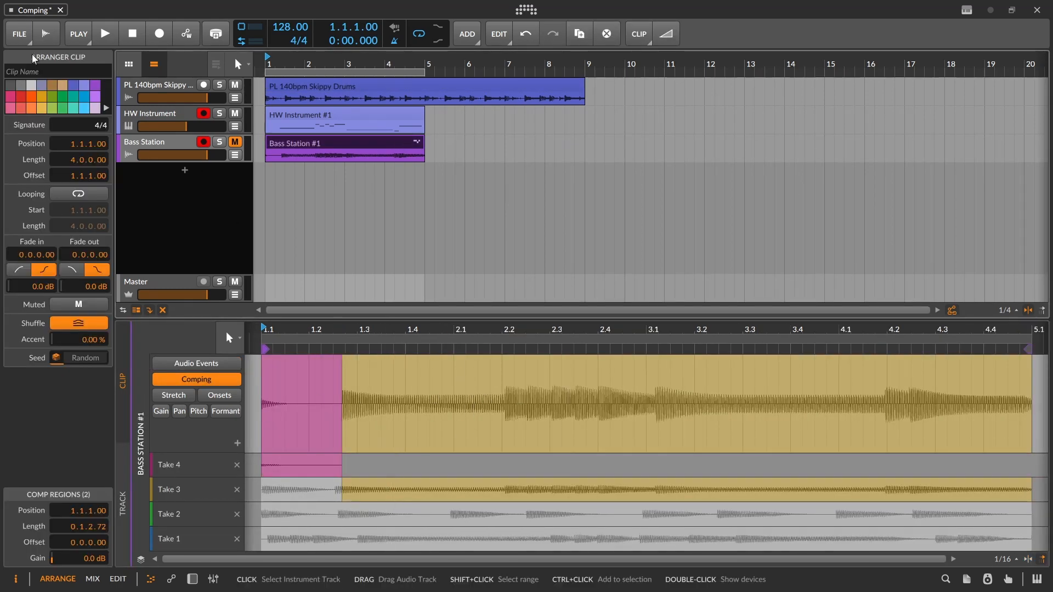
- Show the clip launcher again and color the Scene 1 Bass Station clip green
click(128, 65)
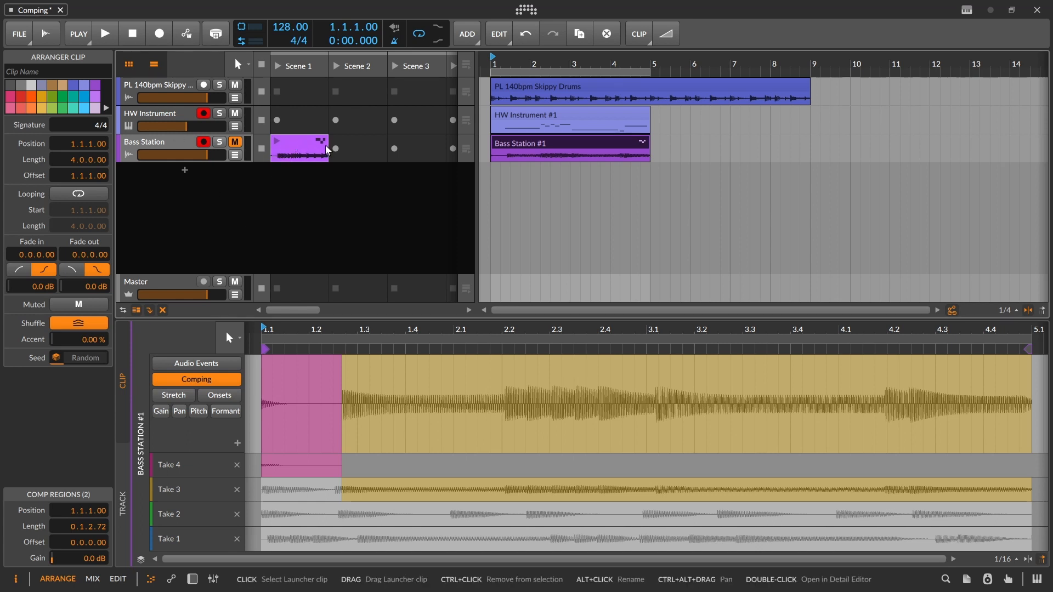
click(294, 142)
click(52, 134)
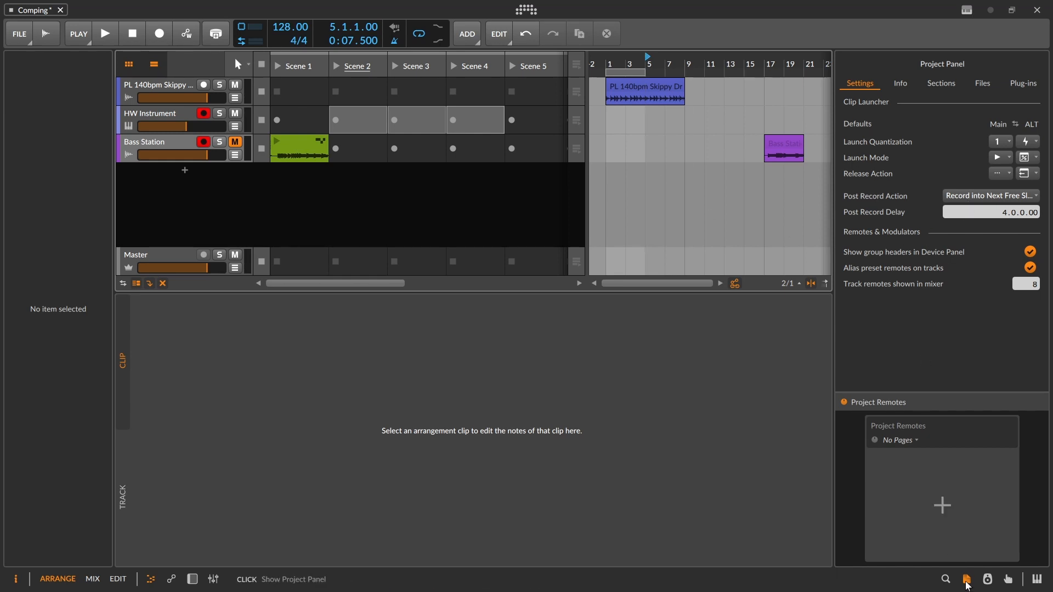
- Examine the Post Record Action and Post Record Delay options in the project's clip launcher settings
click(967, 580)
click(968, 580)
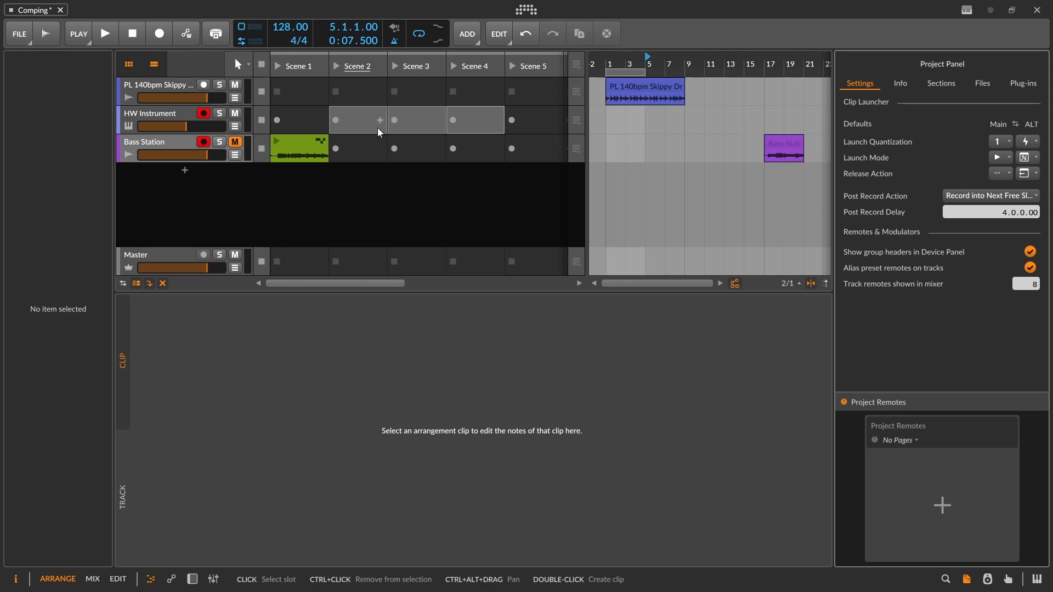
- Record consecutive HW Instrument launcher clips from Scene 2 onward while recording the arranger from bar 1, and delete the surplus Scene 5 clip
click(357, 120)
click(608, 65)
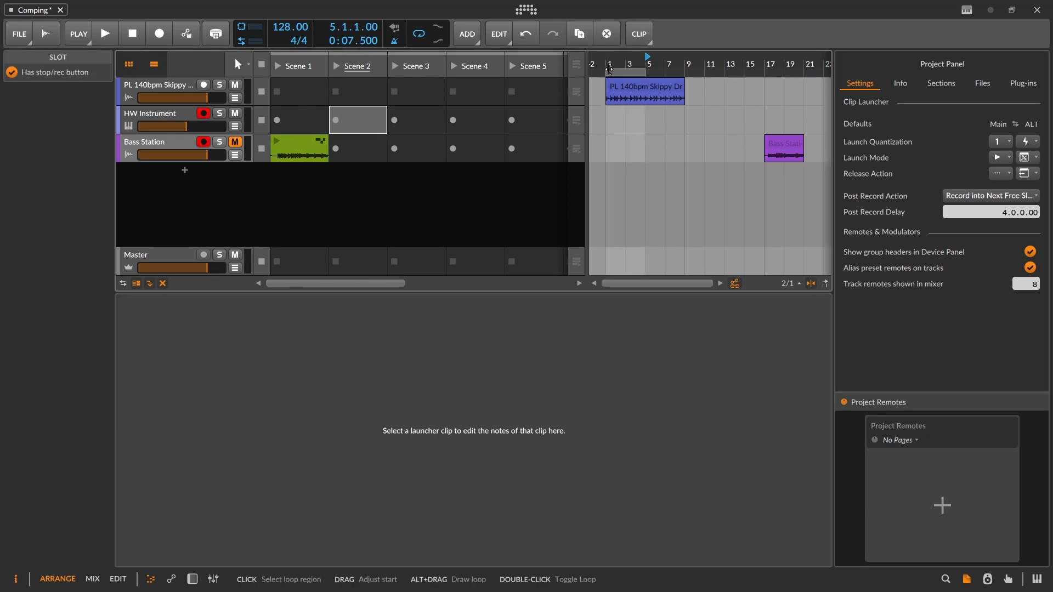
click(340, 124)
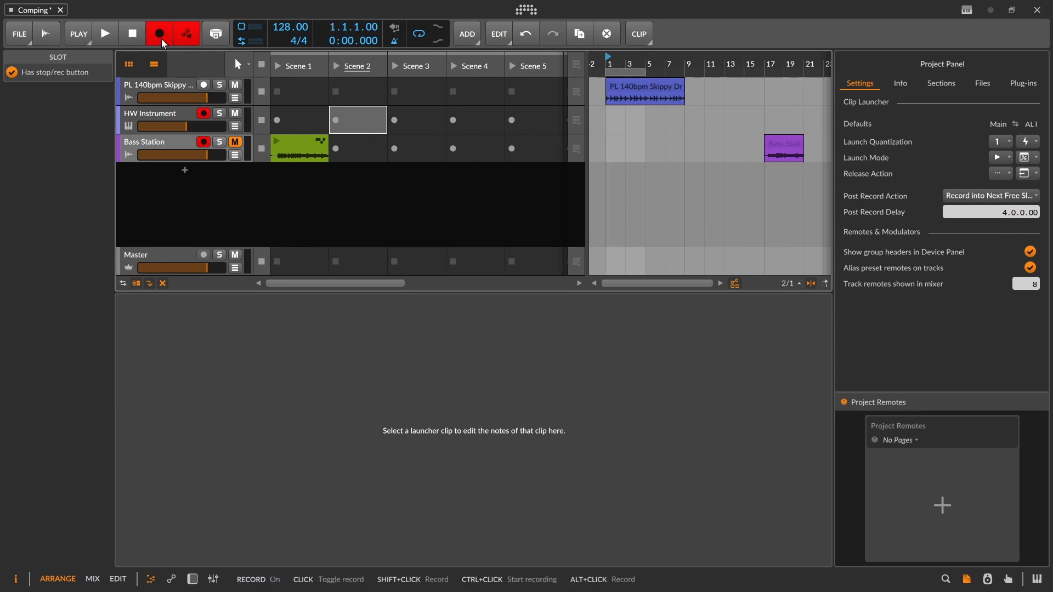
click(340, 127)
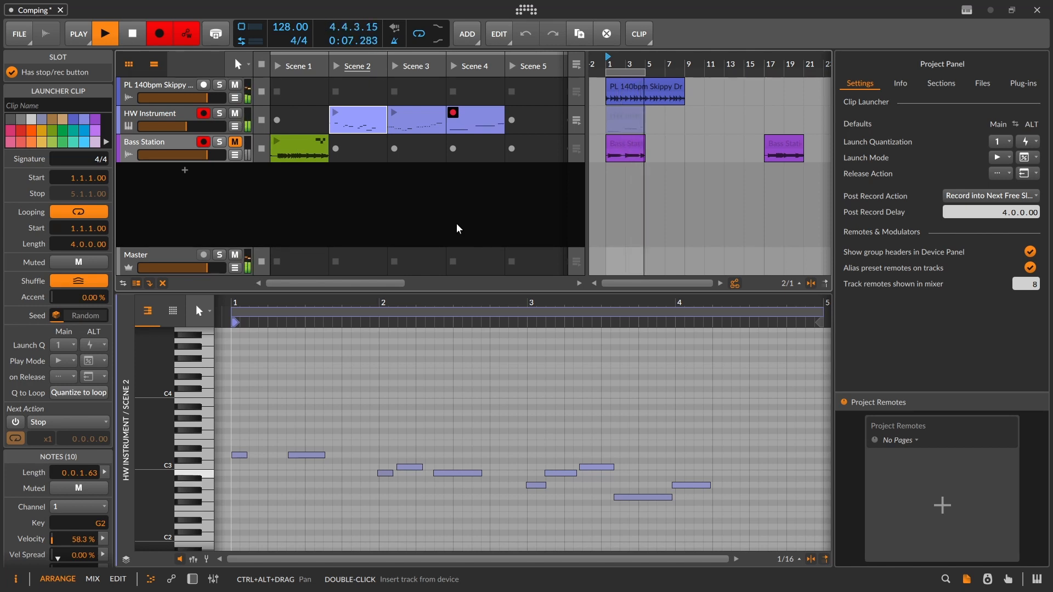
key(space)
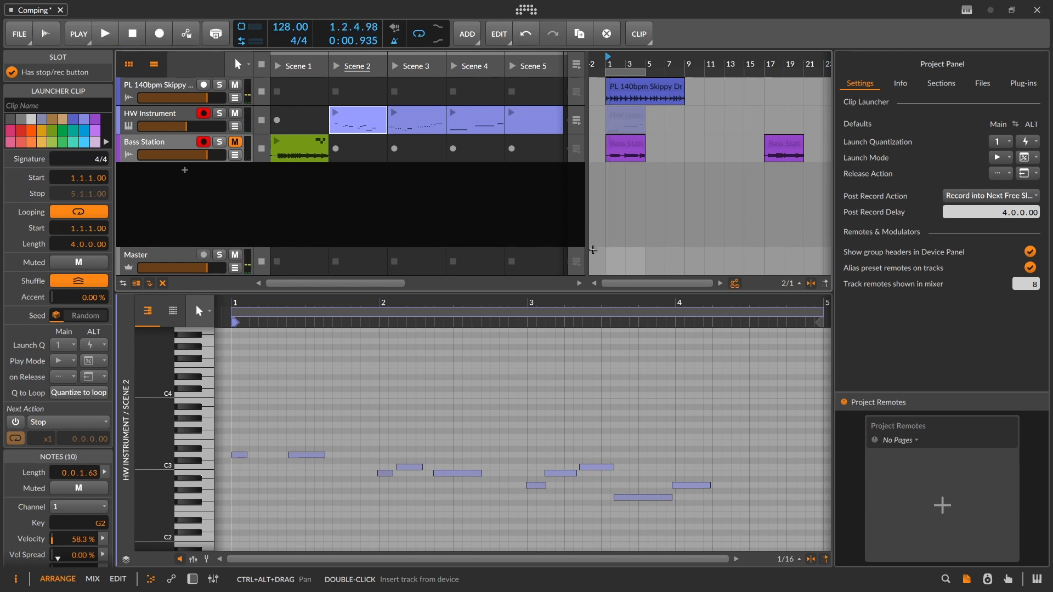
click(544, 119)
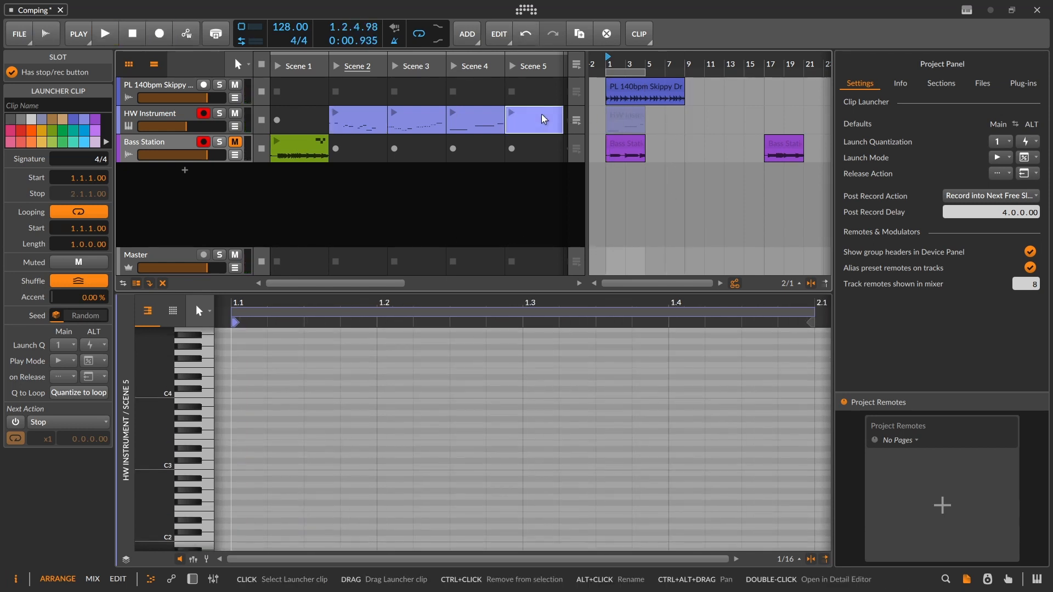
key(Delete)
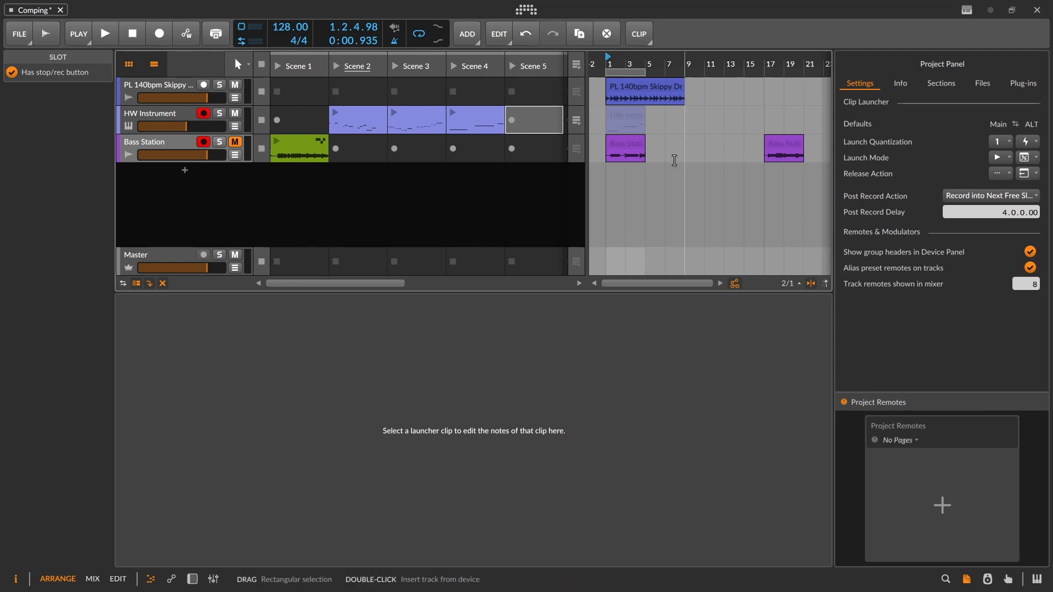
- Open the comping takes of the Bass Station arranger clip at bar 1, delete Take 4 and resize the editor area
click(629, 146)
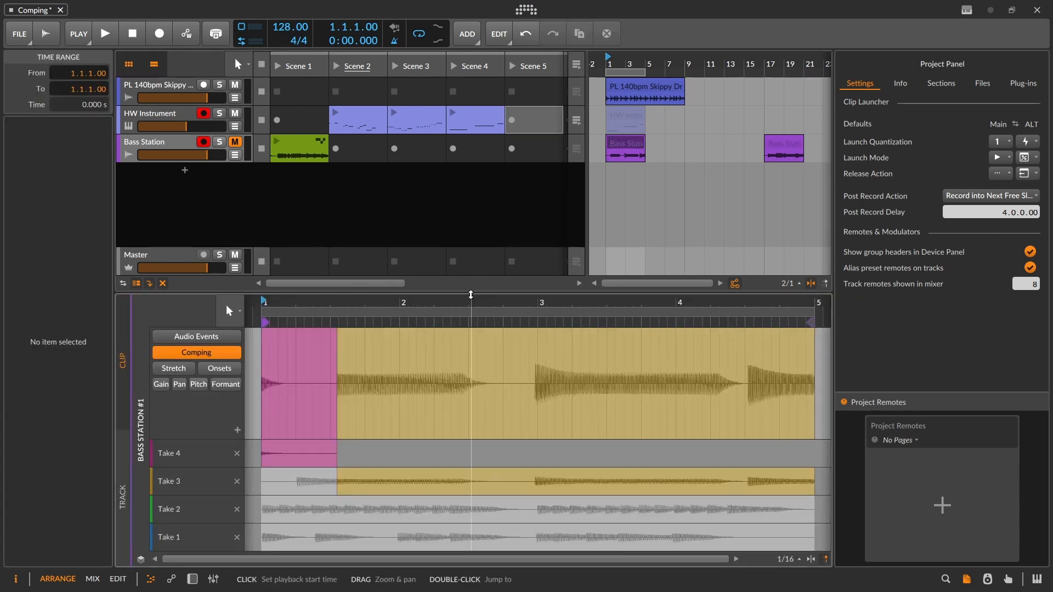
drag(472, 291, 472, 181)
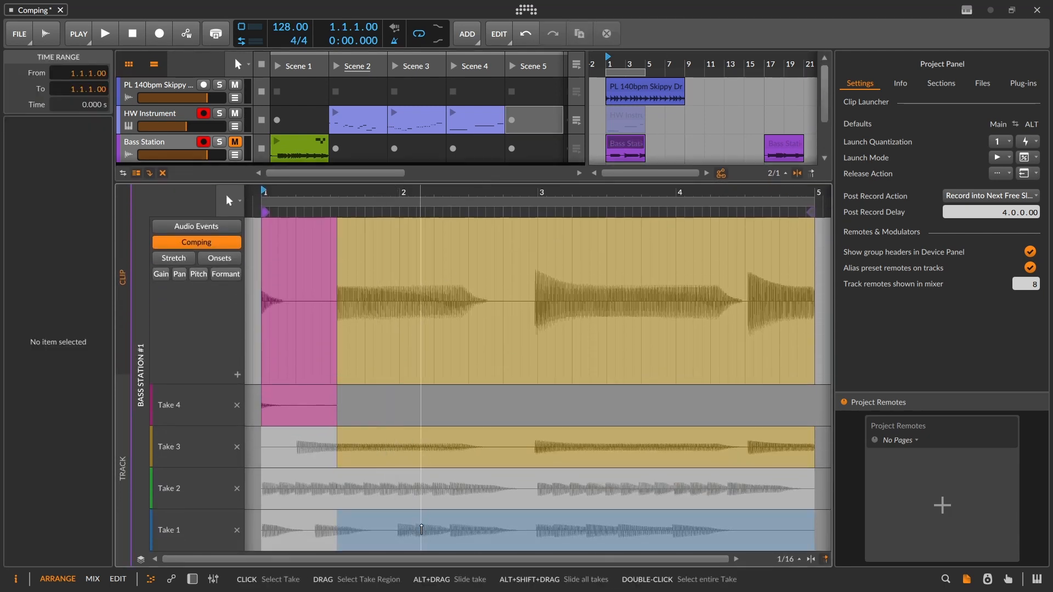
click(237, 406)
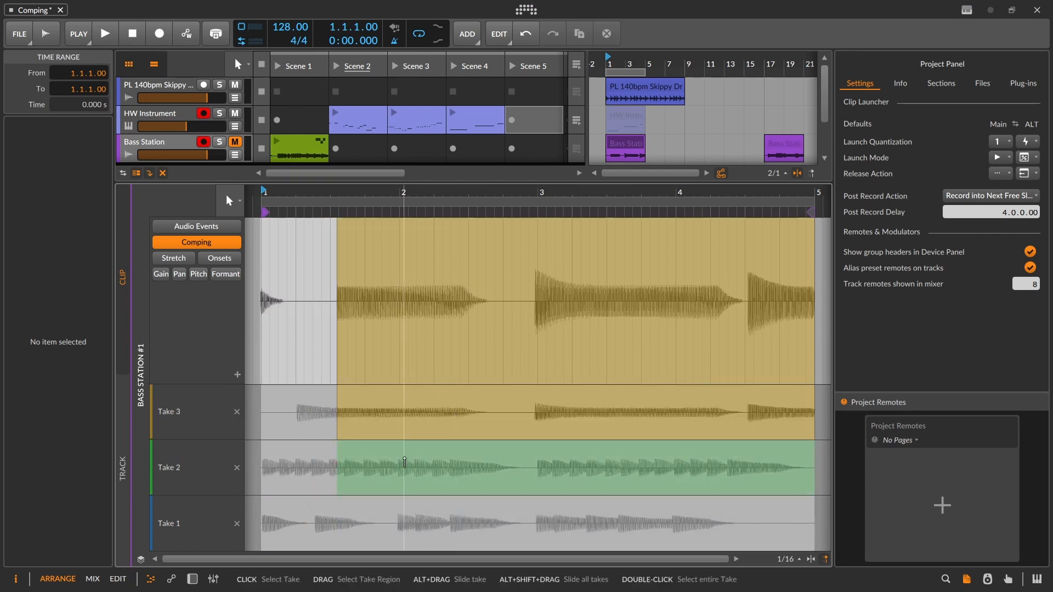
drag(526, 184, 525, 223)
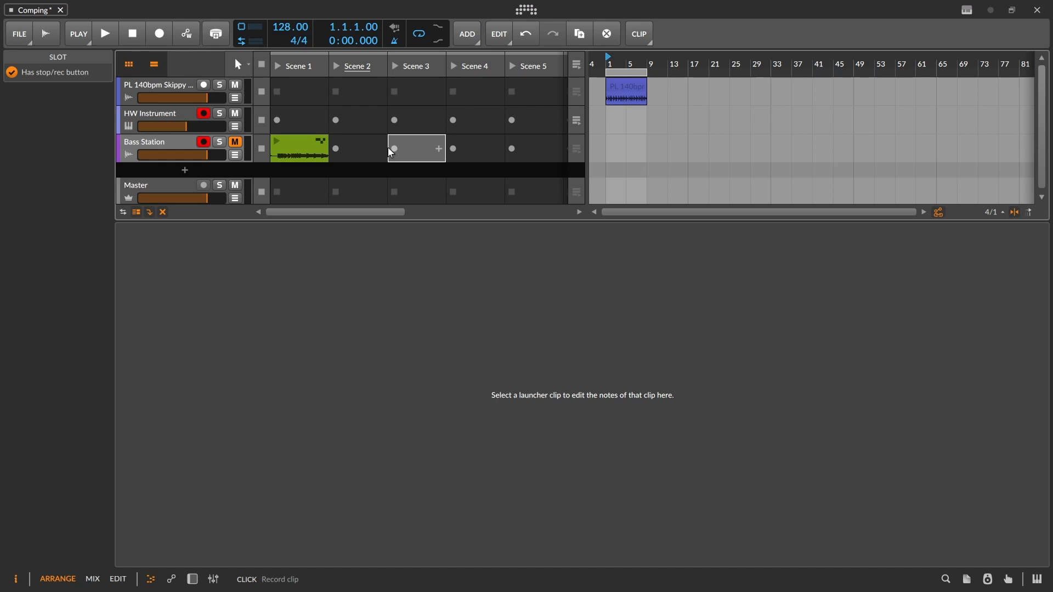
- Record comping takes into the Bass Station slot of Scene 3 and stop playback
click(395, 149)
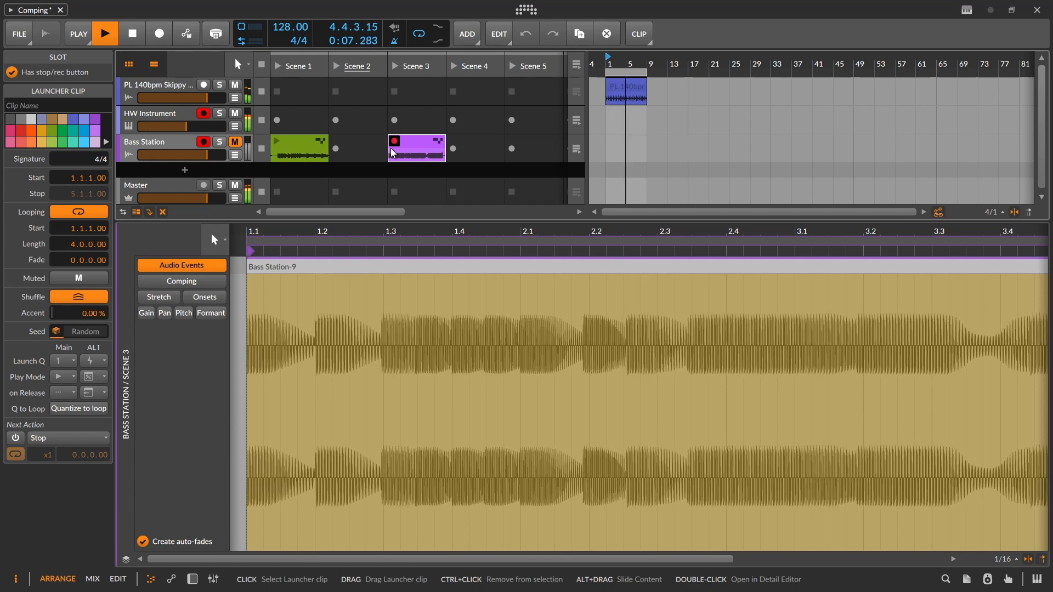
key(space)
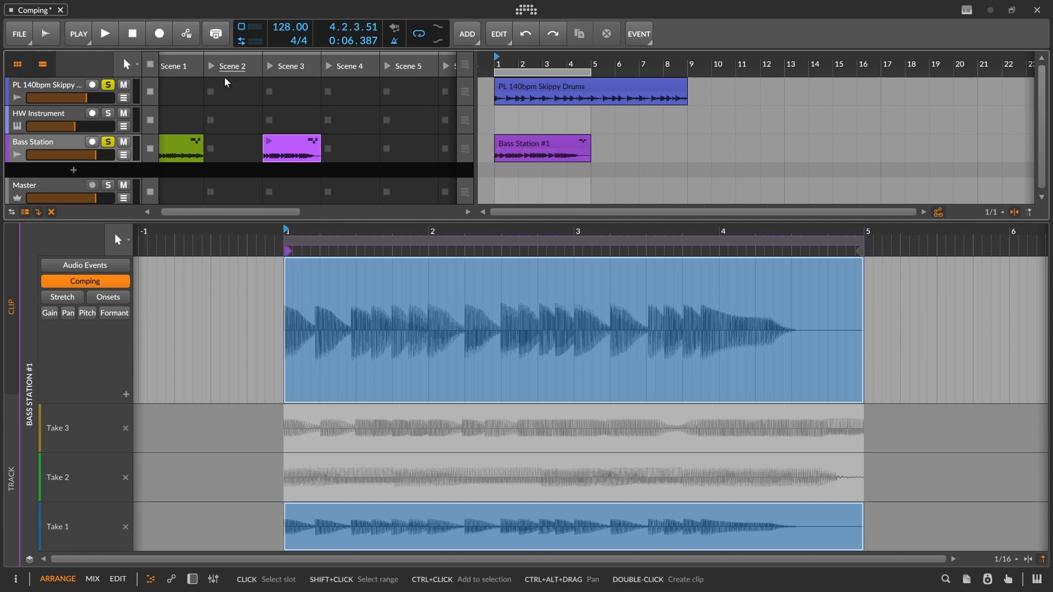
- Hide the clip launcher to show only the arranger above the Bass Station clip's takes
click(18, 63)
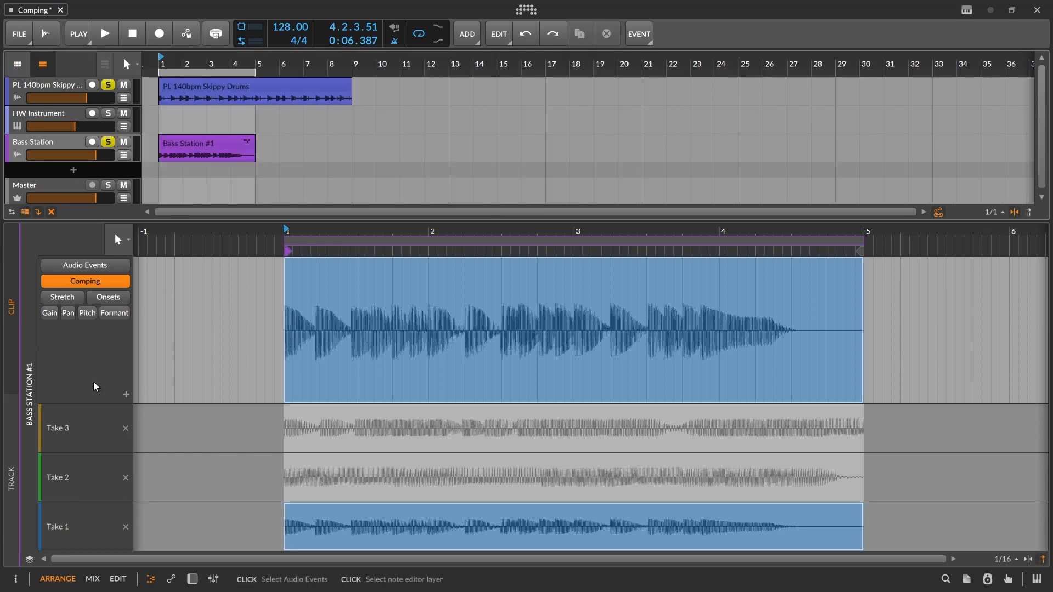
- Show the Bass Station clip in the full-size editor and audition Takes 1, 2 and 3 during playback, leaving Take 3 chosen
click(118, 579)
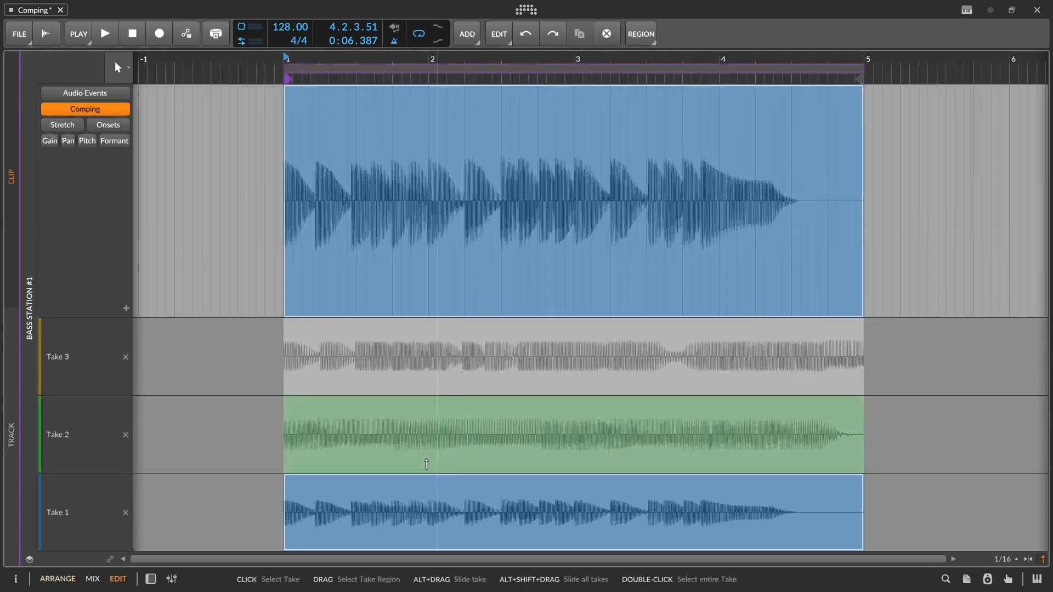
click(410, 502)
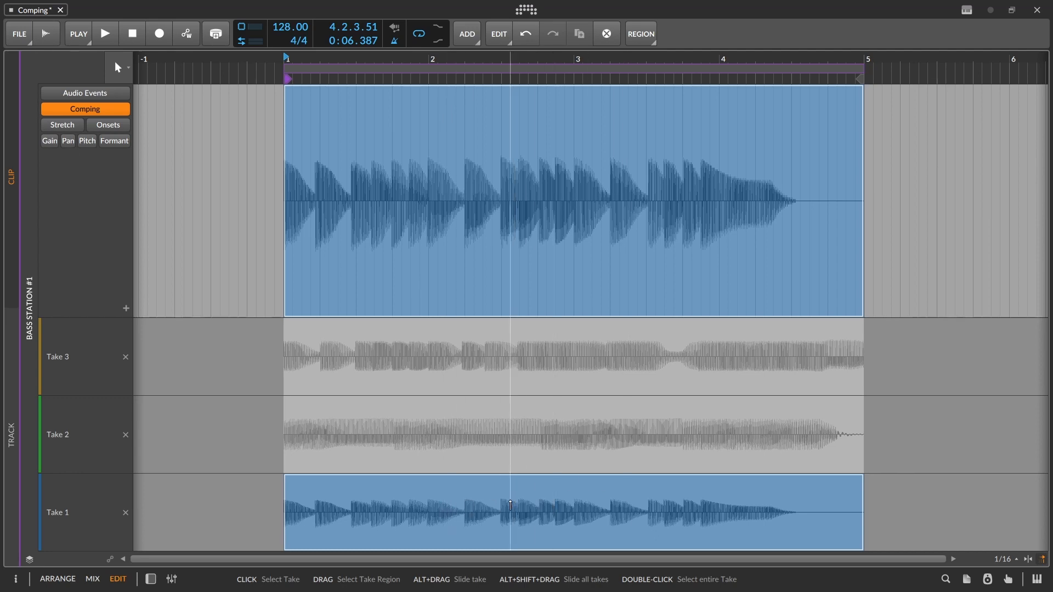
key(space)
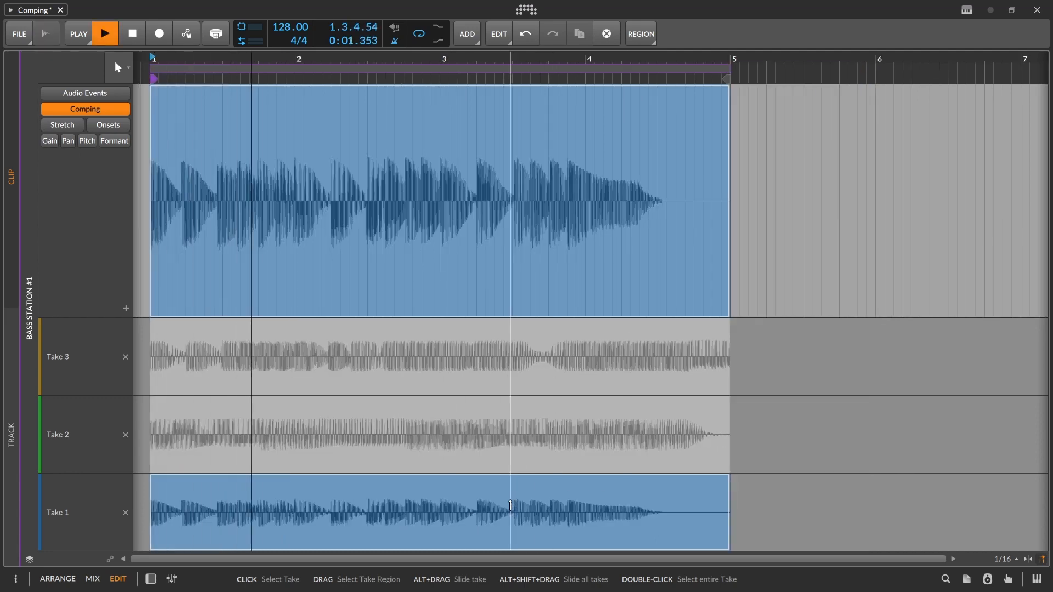
key(Up)
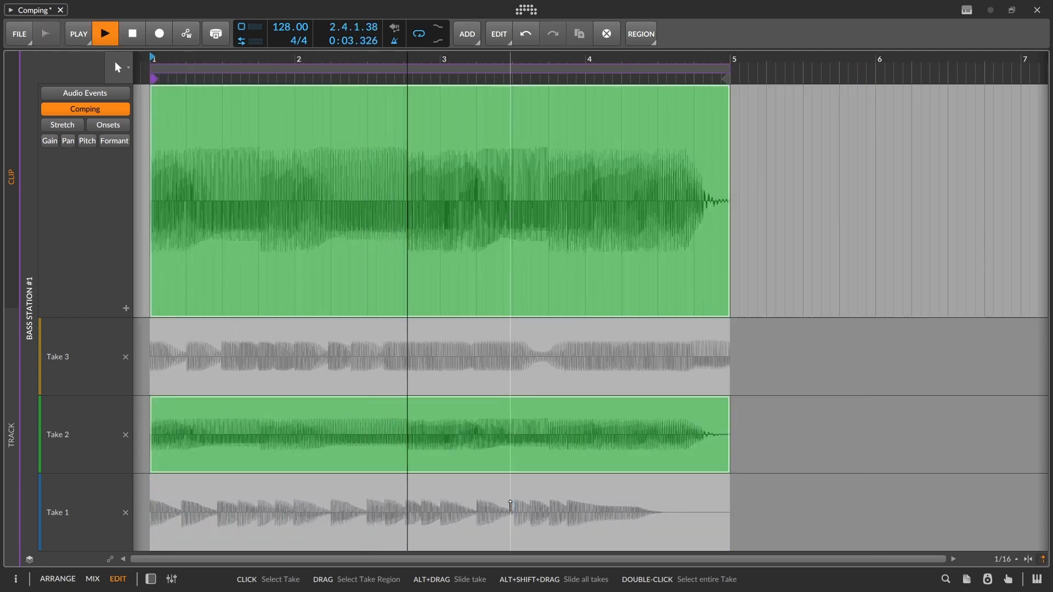
key(Up)
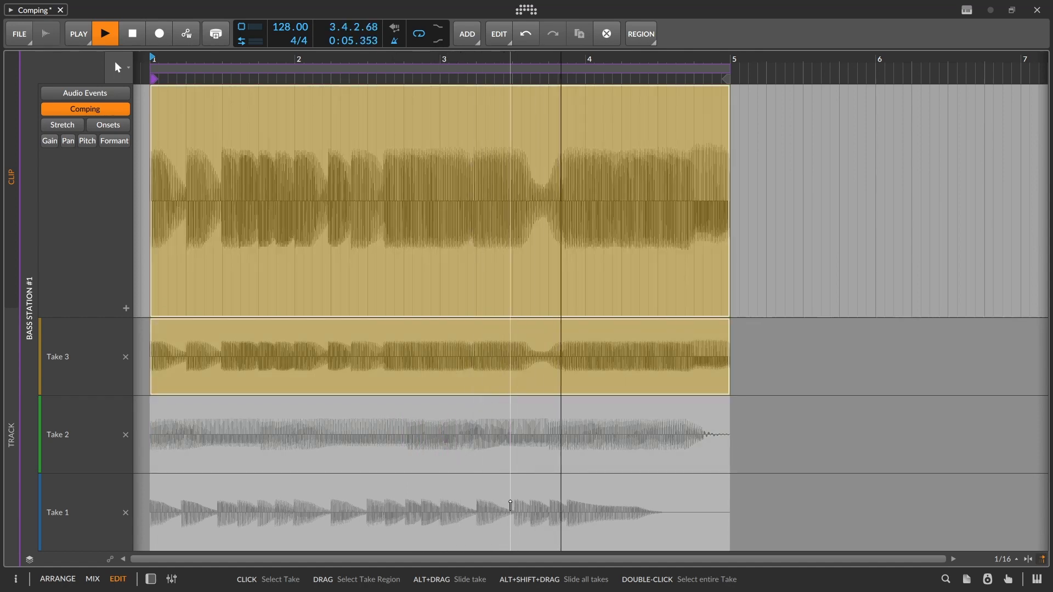
key(Down)
key(Up)
key(space)
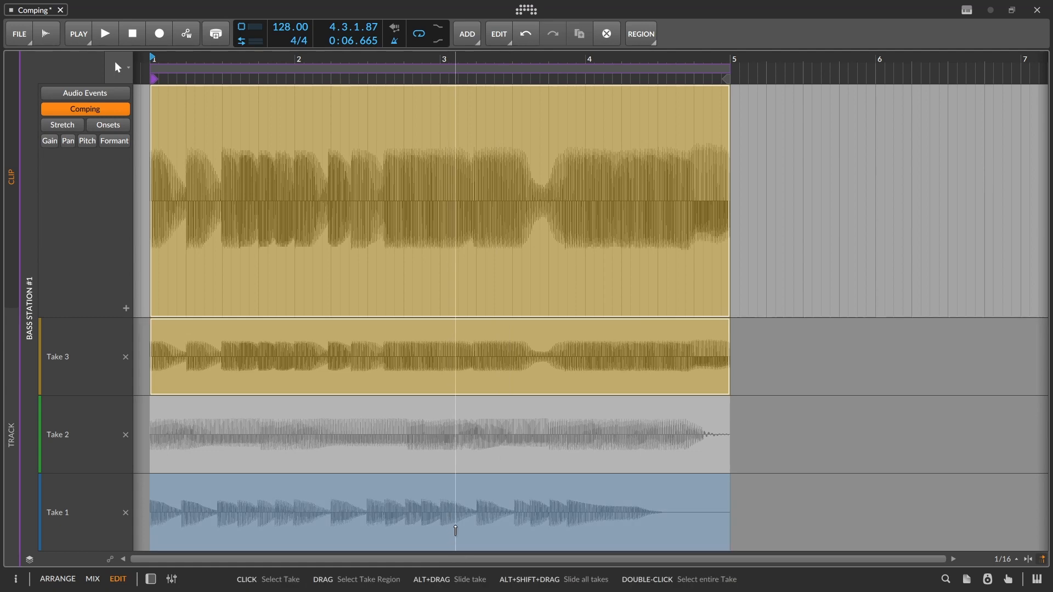
- Slide Take 1's audio about three beats earlier, choose Take 1 for the whole comp and play it back
drag(445, 502, 340, 487)
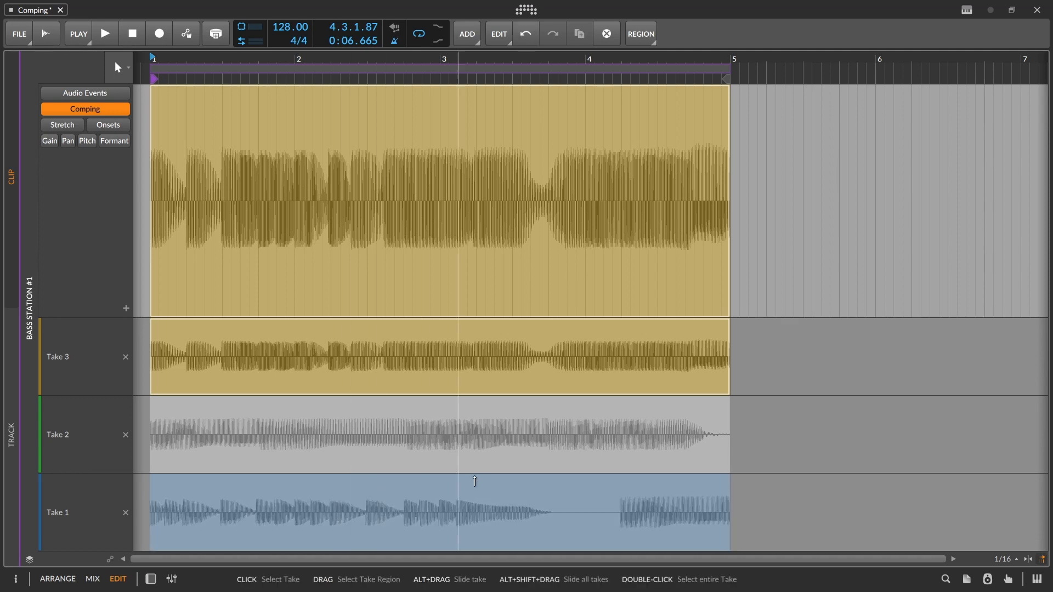
click(510, 511)
click(634, 453)
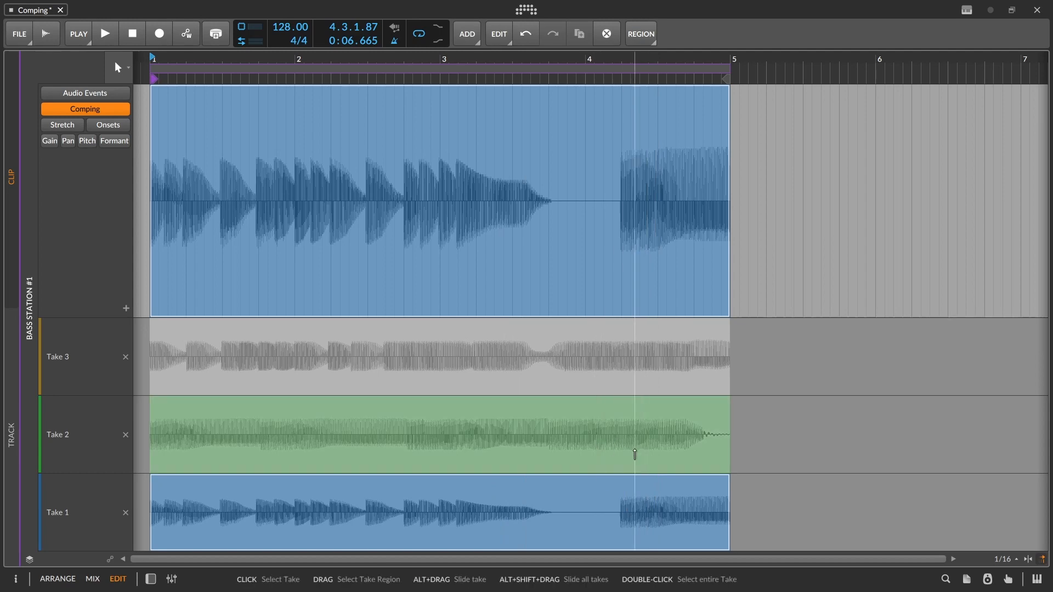
key(space)
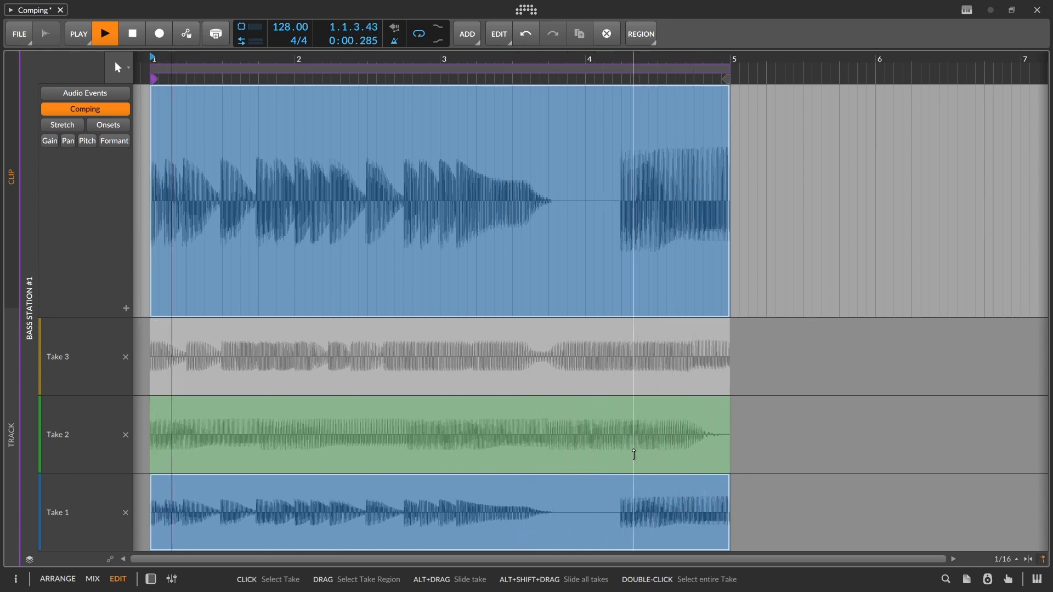
key(space)
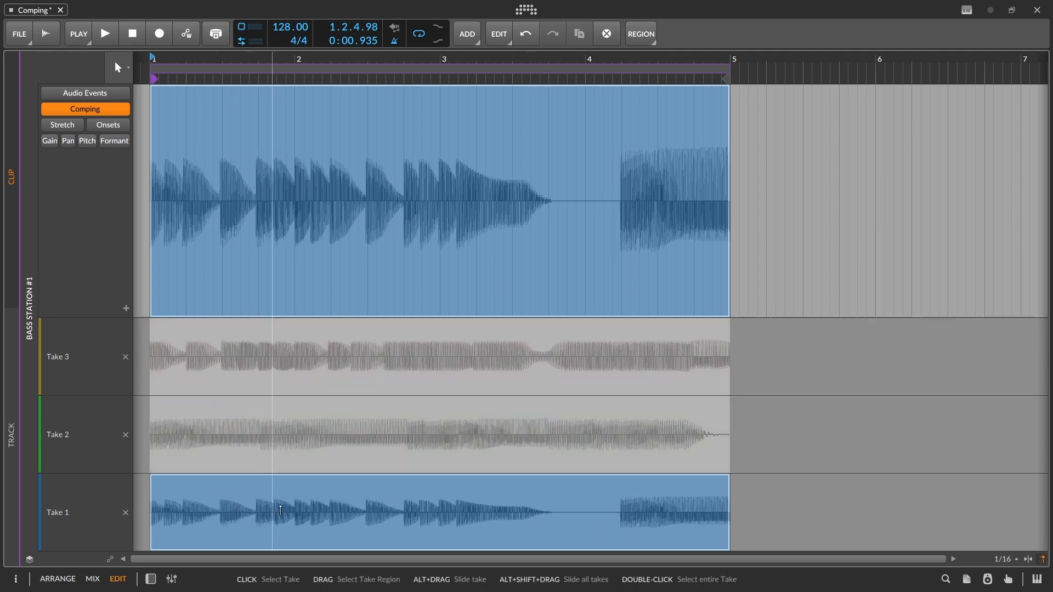
- Turn on snapping, slide Take 1 back later until its first note sits at bar 1, and check it in playback
drag(339, 493, 341, 496)
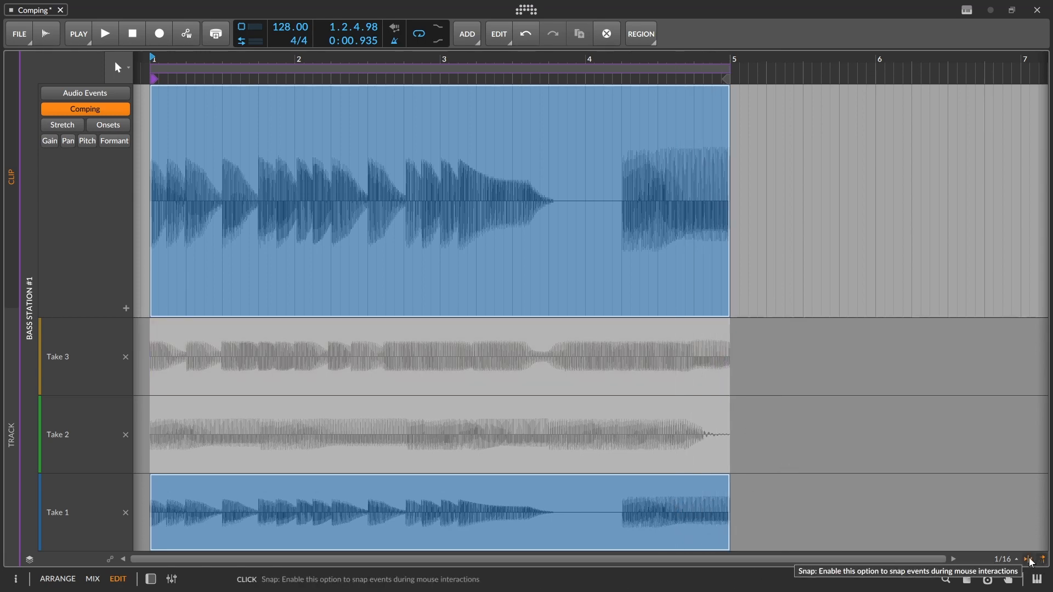
drag(592, 496, 627, 516)
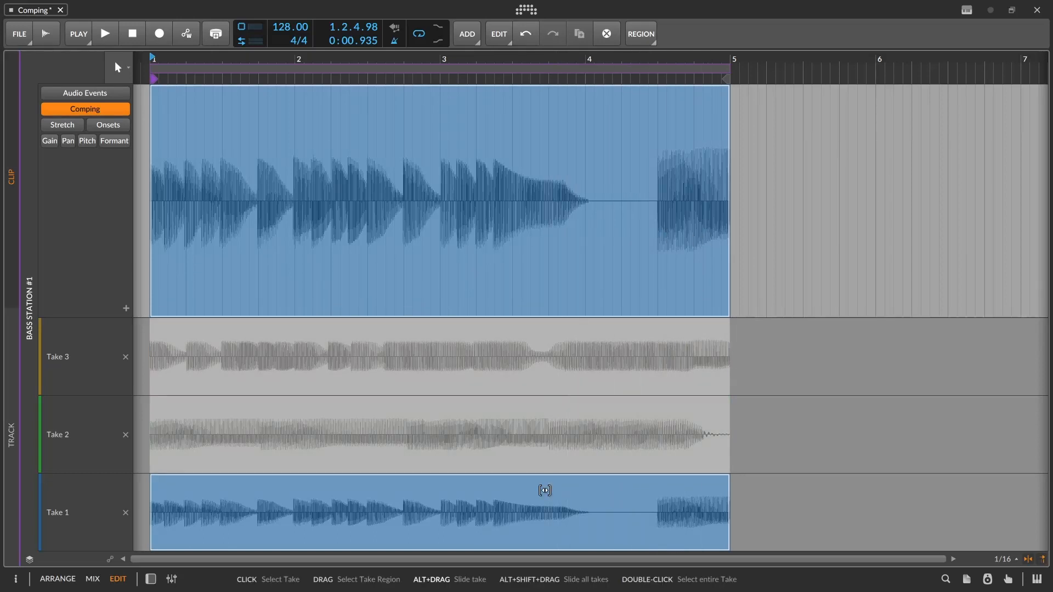
drag(544, 490, 620, 497)
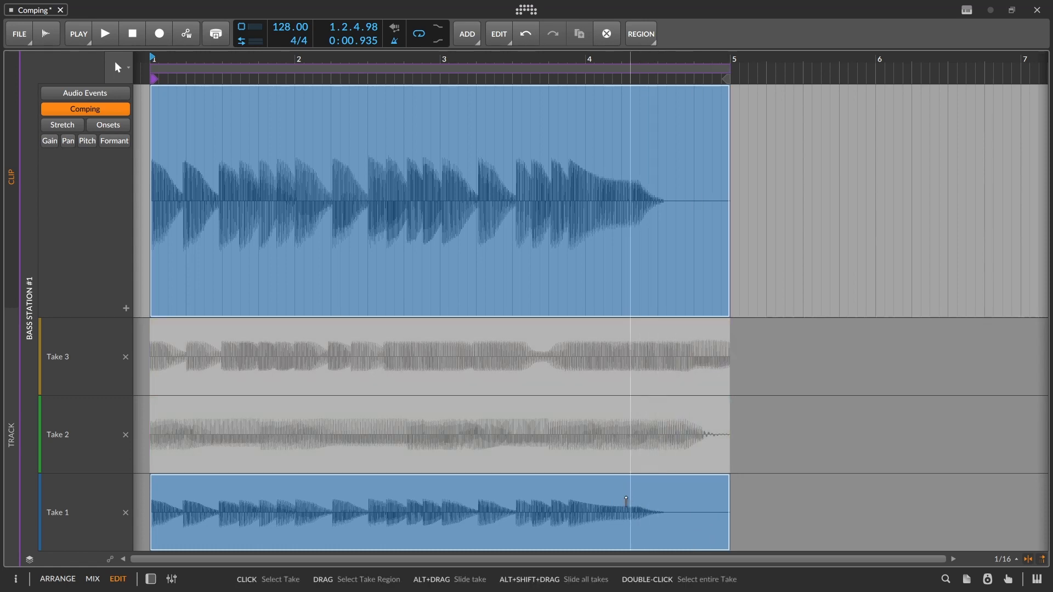
drag(606, 510, 604, 510)
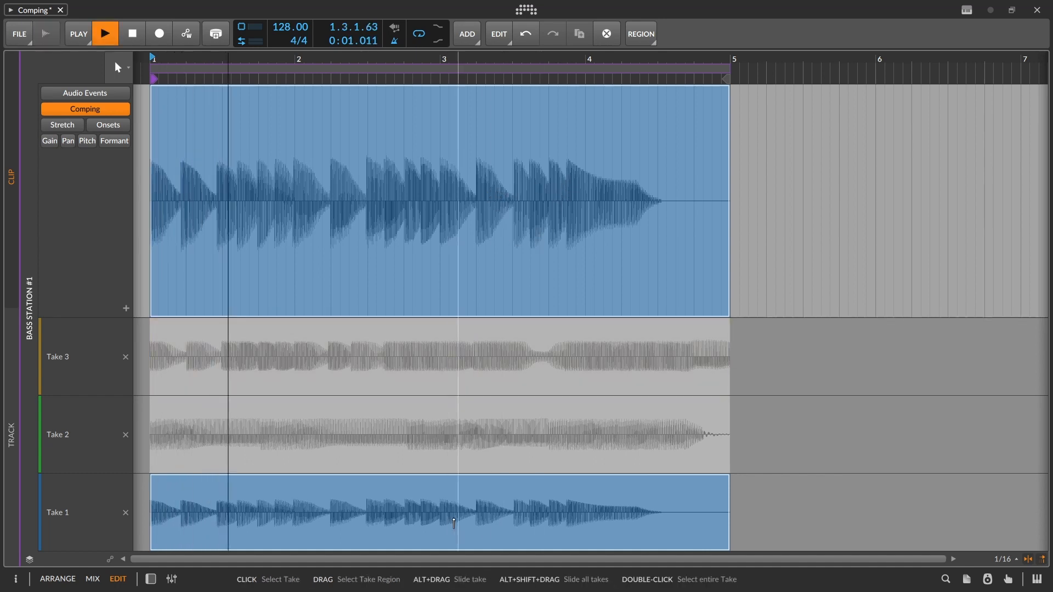
drag(451, 520, 454, 521)
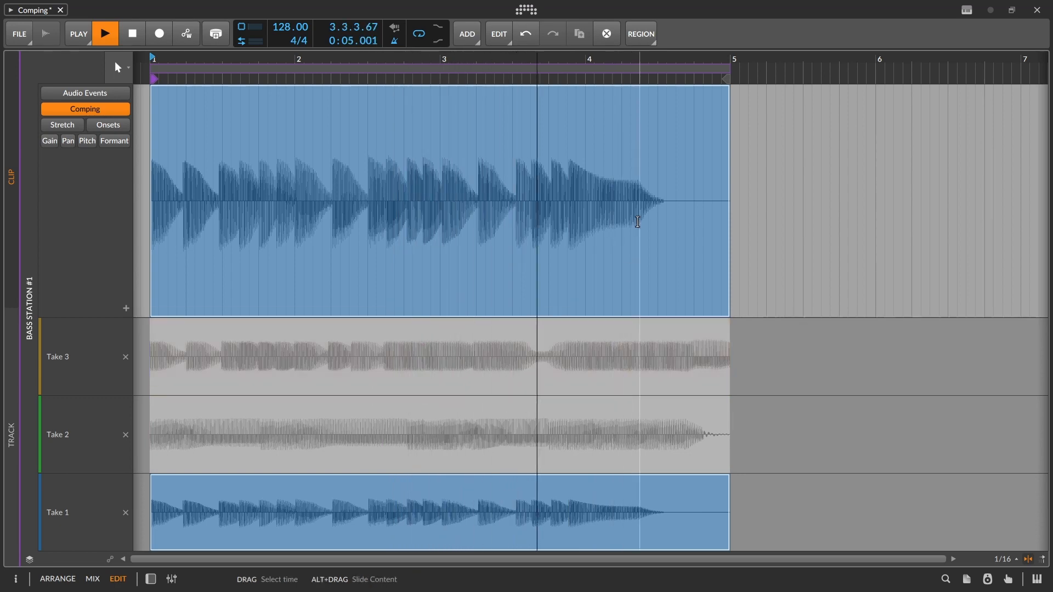
key(space)
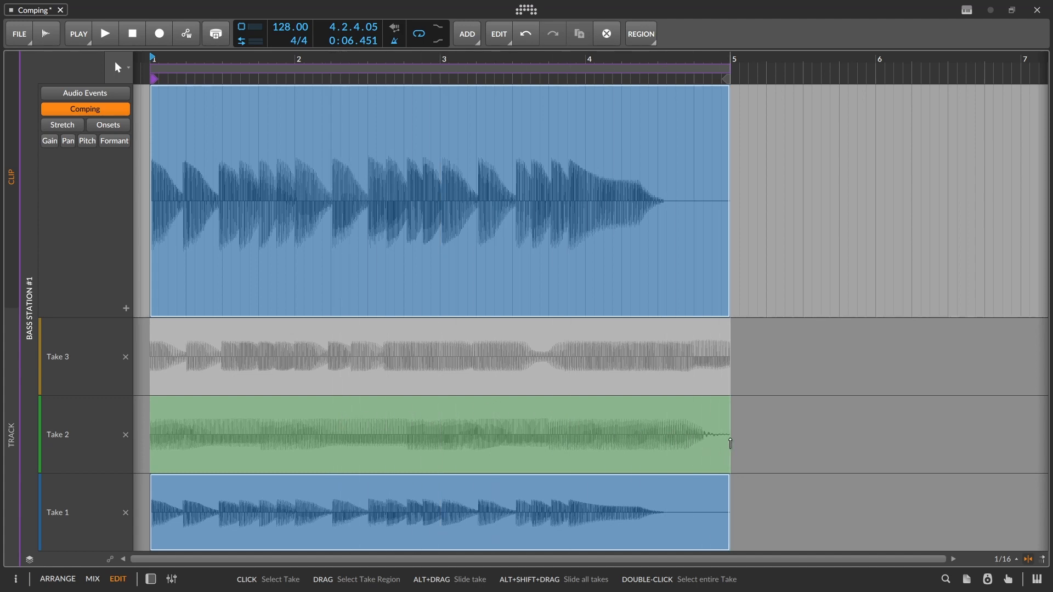
- Comp Take 2 into the clip from bar 3 to bar 5 and play the result
drag(730, 443, 475, 451)
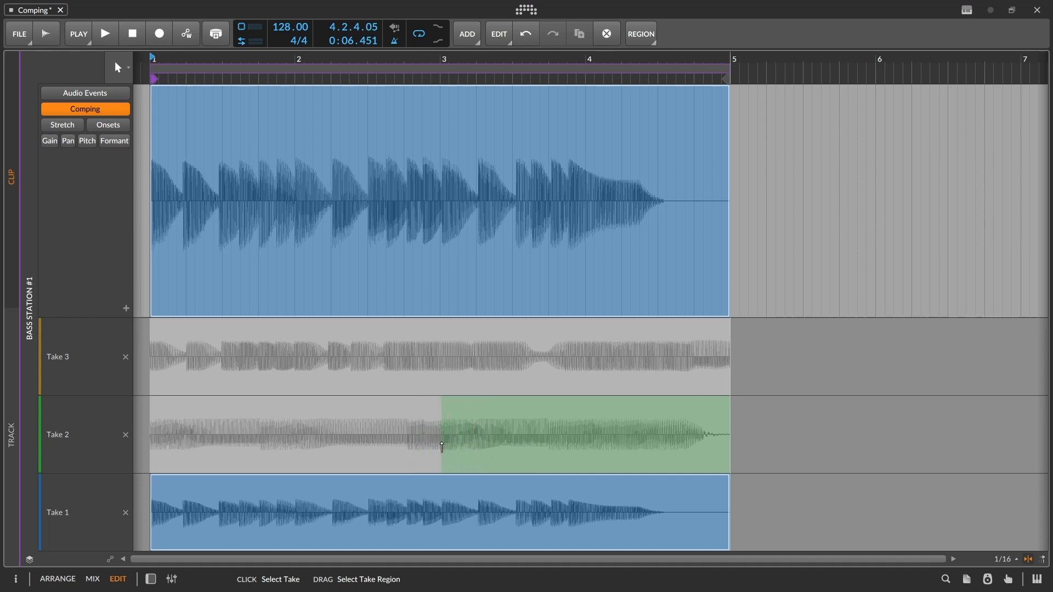
drag(437, 449, 439, 450)
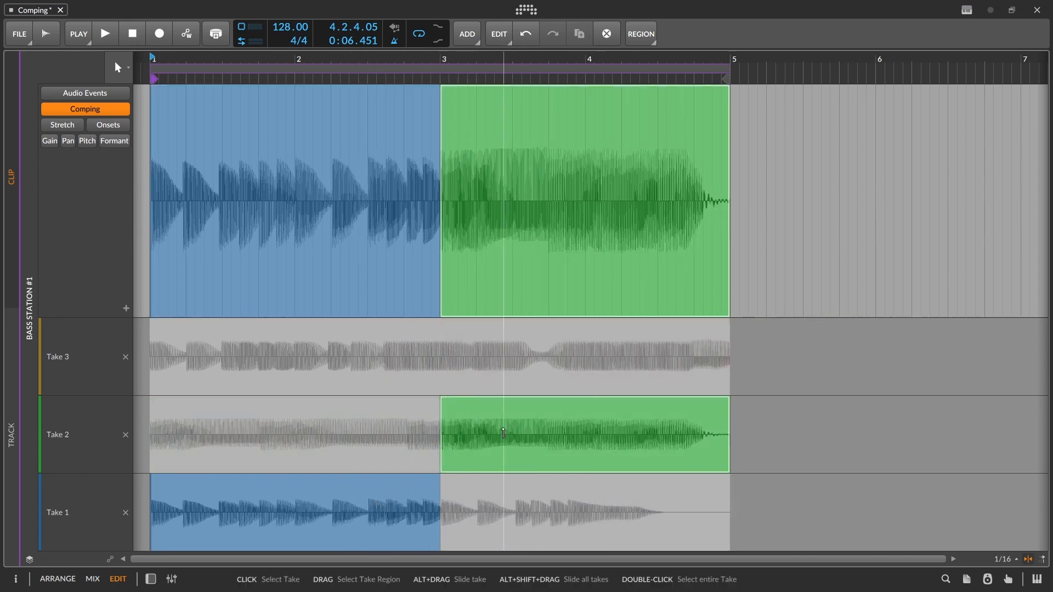
key(space)
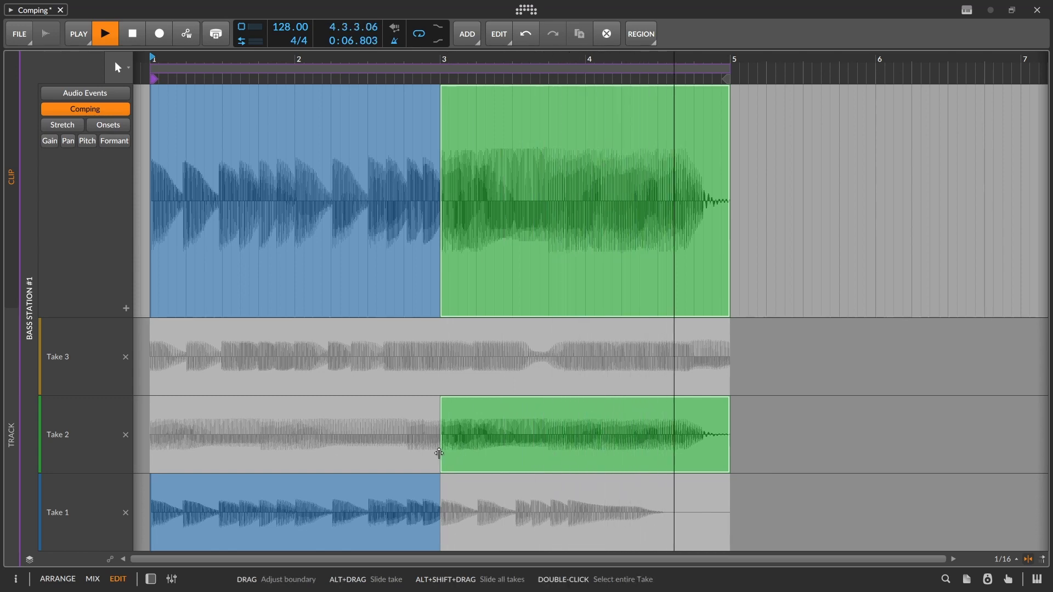
key(space)
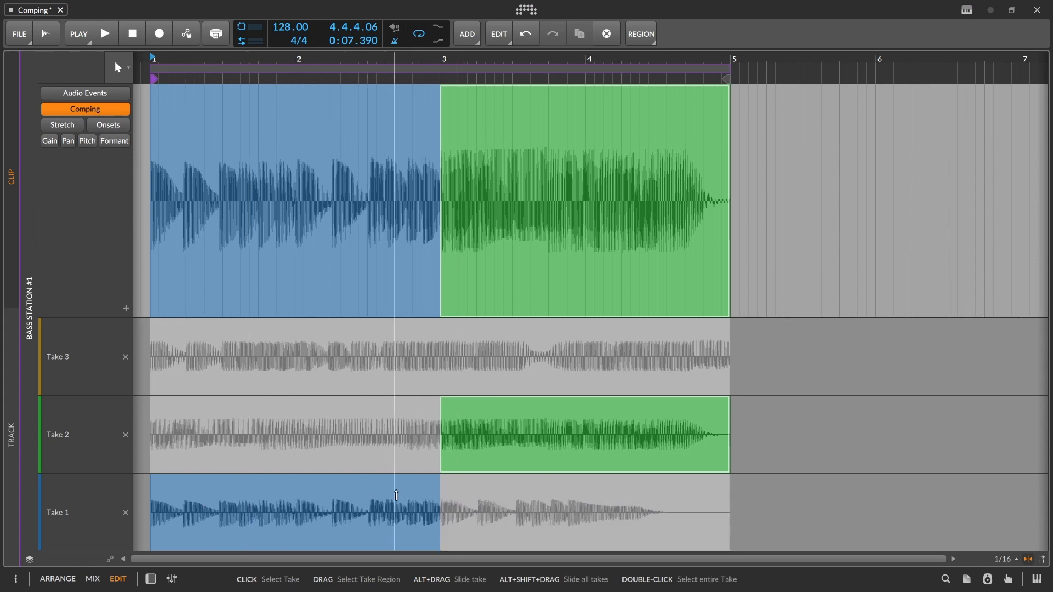
- Slide all takes together about one beat later and listen to the shifted comp
alt+drag(396, 494, 395, 495)
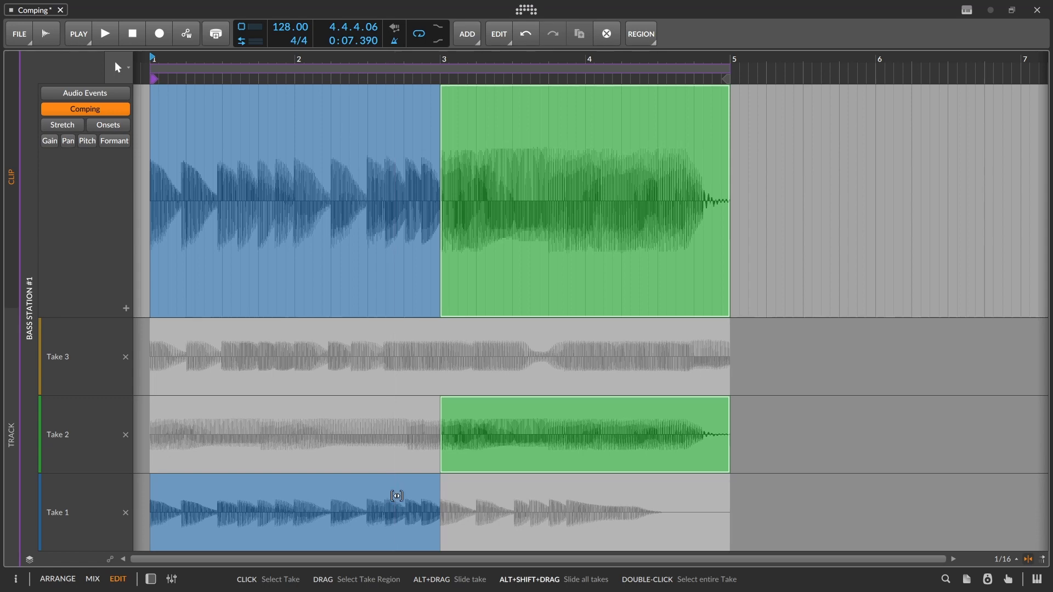
alt+shift+drag(397, 495, 432, 499)
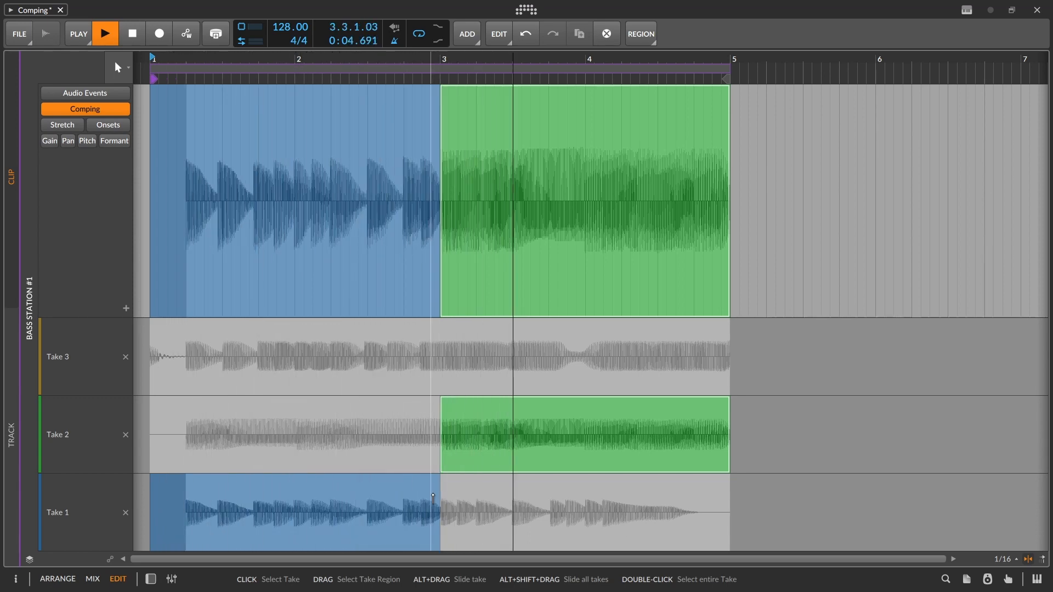
key(space)
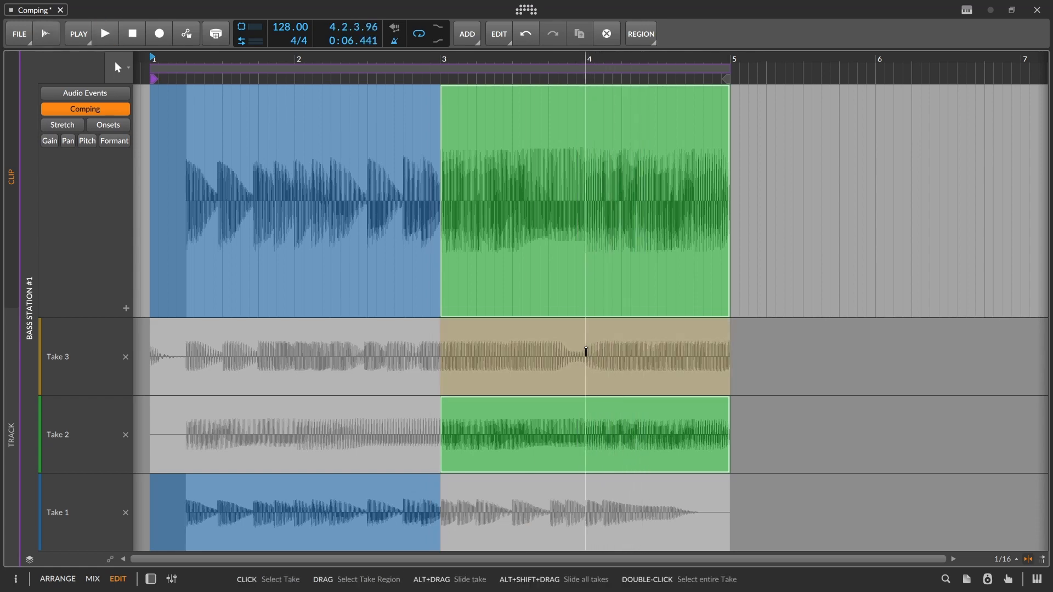
- Comp Take 3 into bar 4 and into the first beat of bar 1, playing back the comp
drag(585, 351, 728, 364)
key(space)
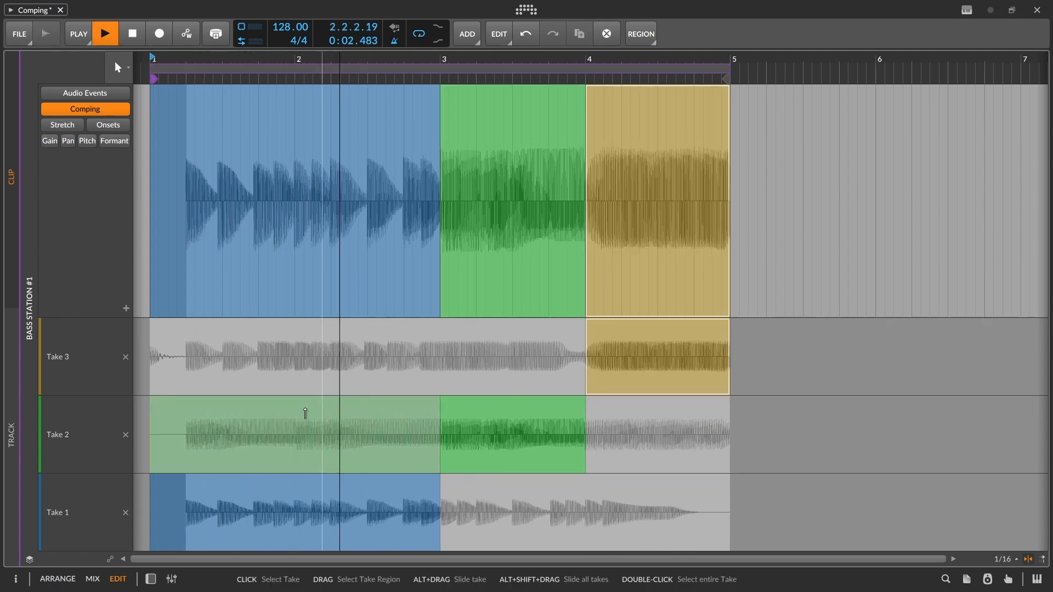
key(space)
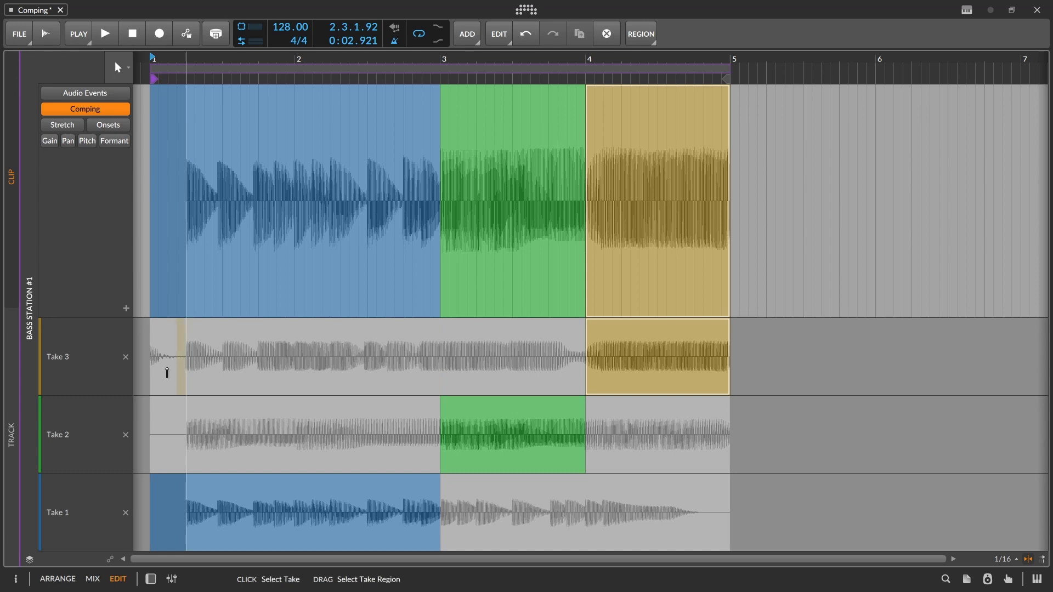
click(142, 375)
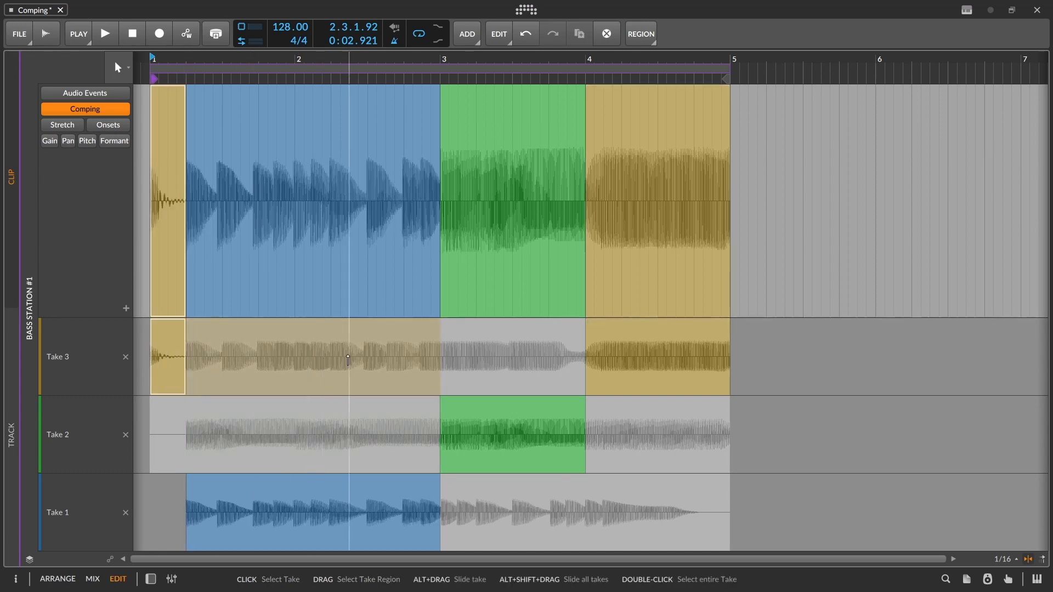
key(space)
key(space)
key(space)
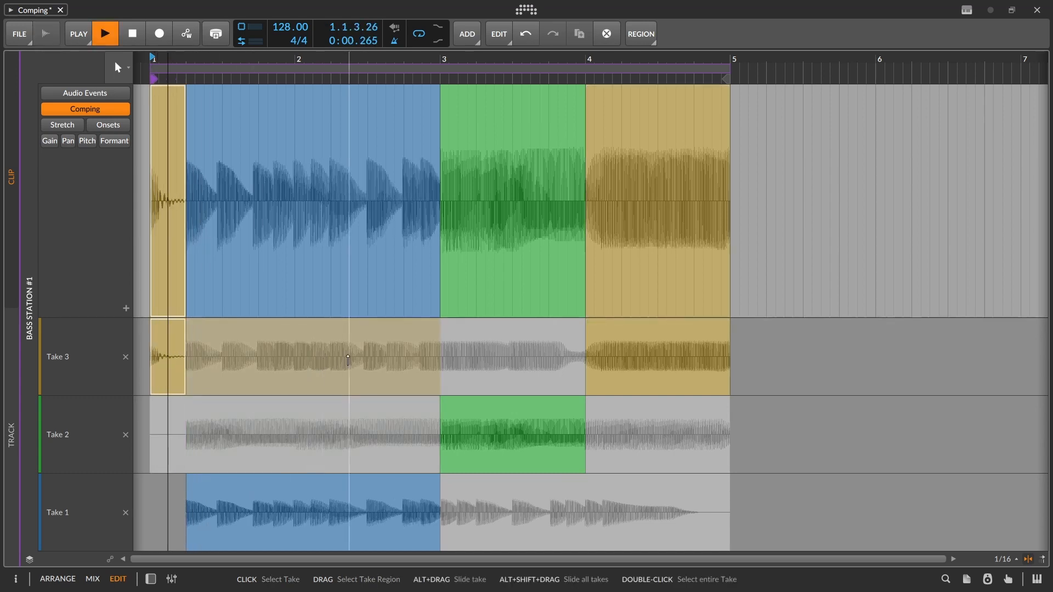
key(space)
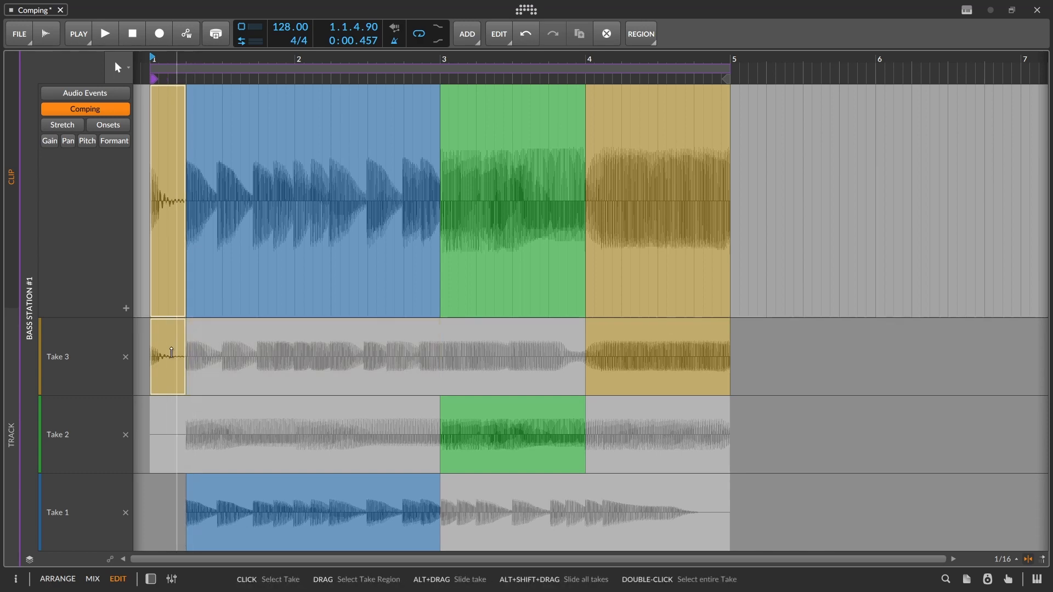
- Slide only Take 3 slightly later, by about half a beat, and play the comp to check it
drag(167, 347, 188, 351)
key(space)
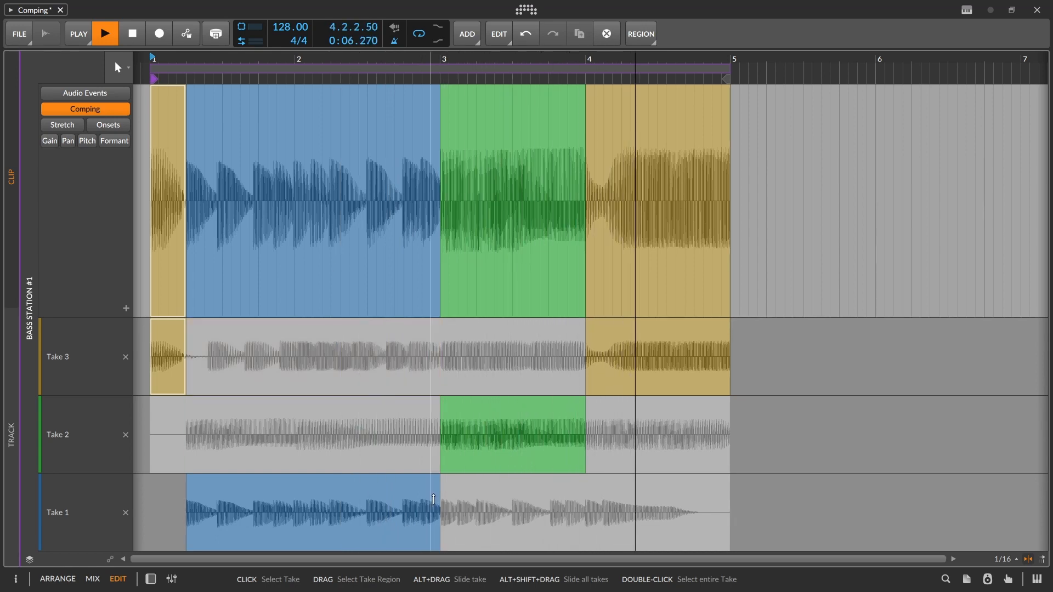
key(space)
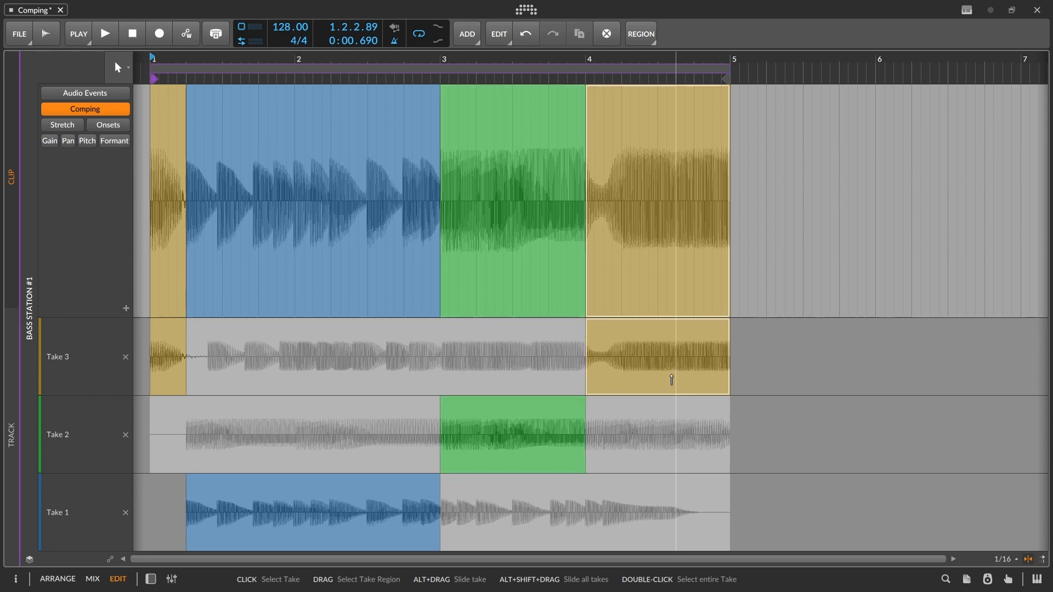
- Cycle the bar 4 comp region through the three takes and leave it on Take 1
key(Down)
key(Down)
key(Up)
key(Up)
key(Down)
key(Down)
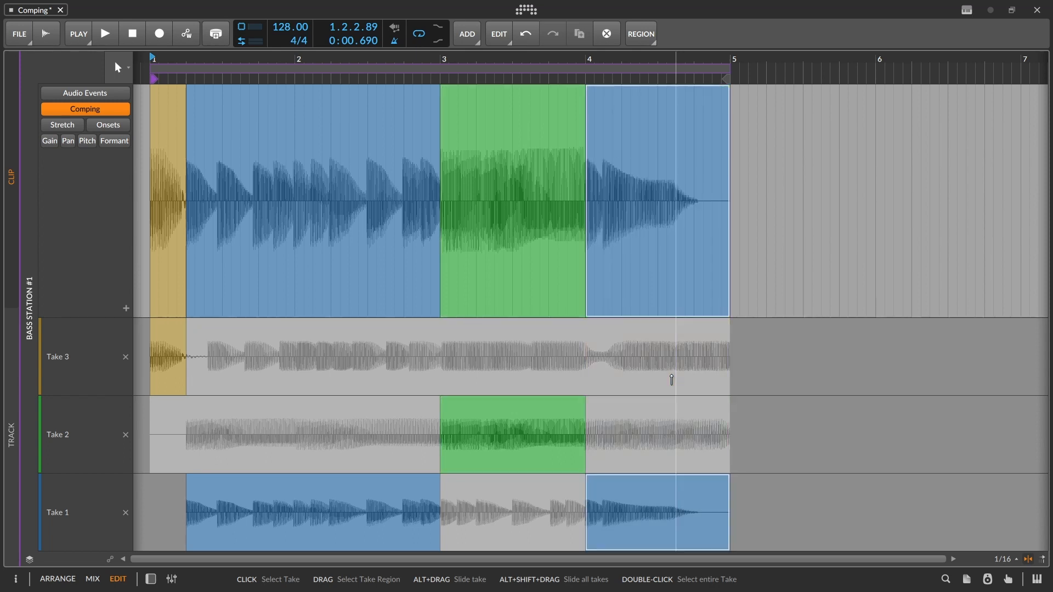
key(Up)
key(Up)
key(Down)
key(Down)
- Switch the bar 3 comp region to Take 3 during playback and slide Take 2's audio about five beats later
key(Left)
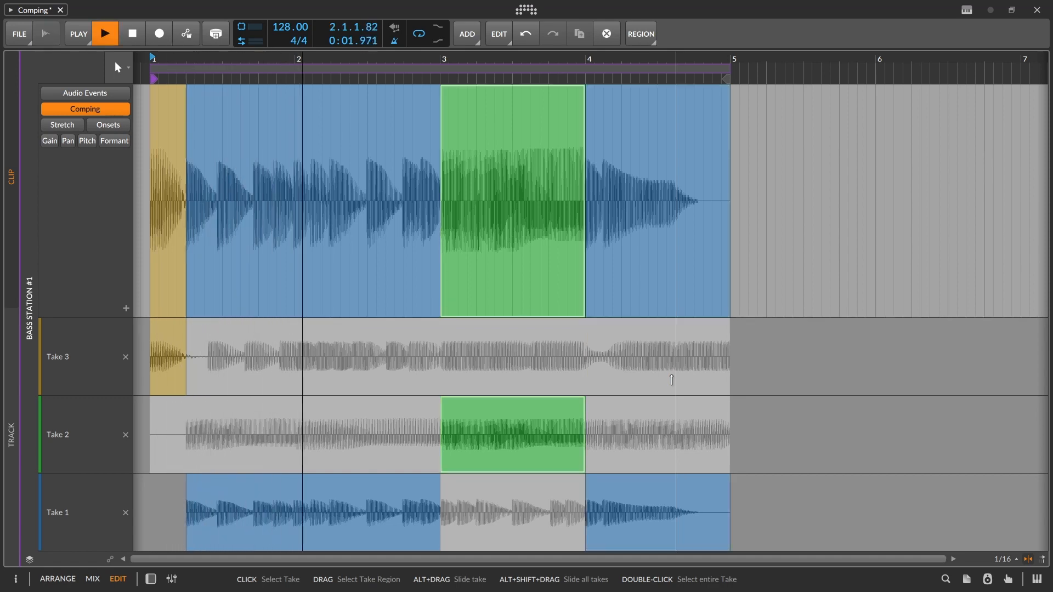
key(Up)
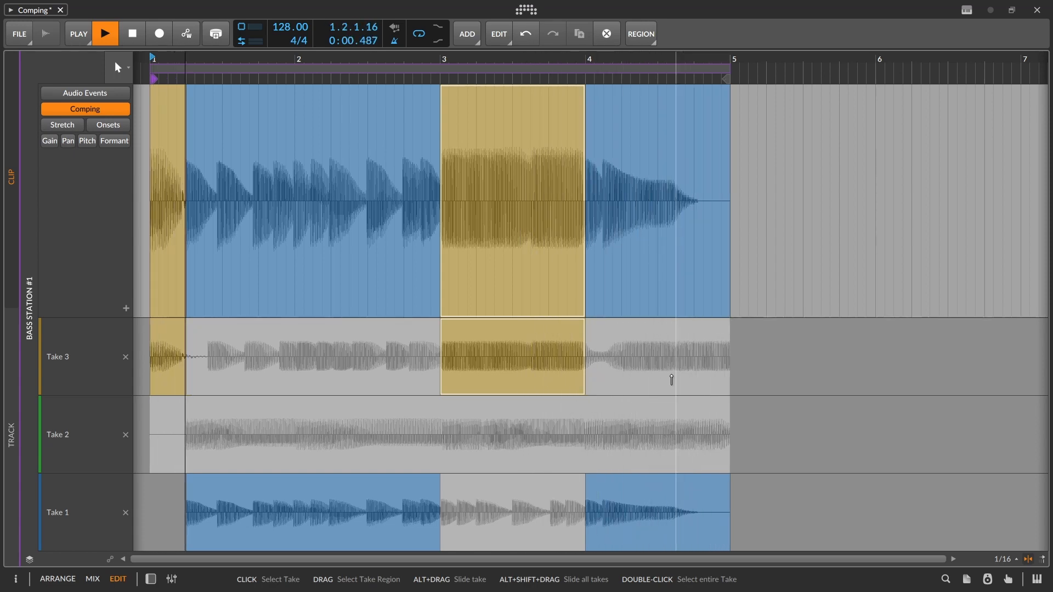
key(space)
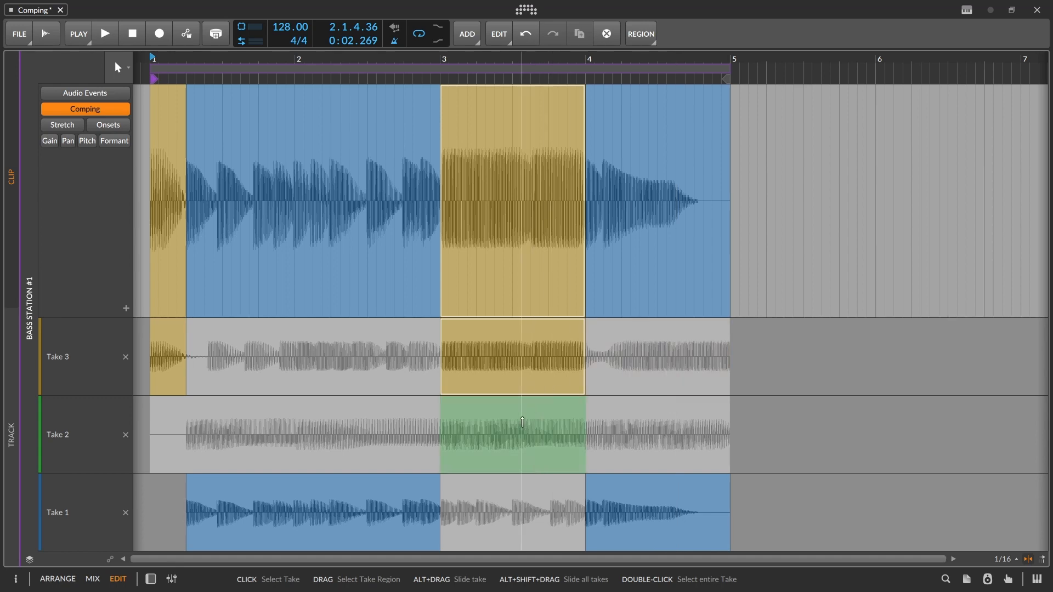
drag(383, 407, 565, 409)
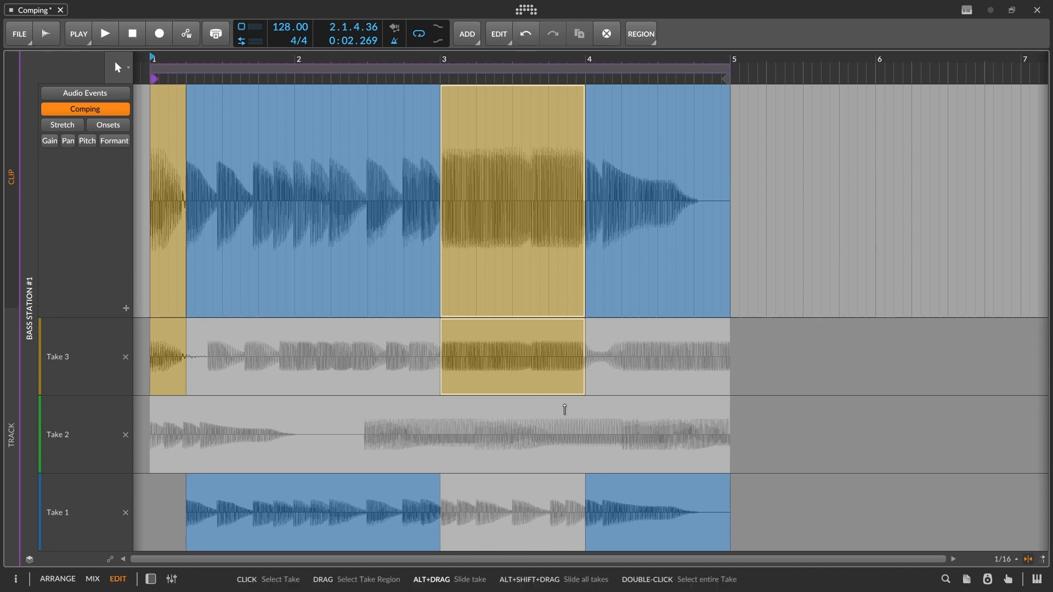
- Switch the first beat of bar 1 to Take 2, slide Take 2 earlier so its sustained note fills the region, and play the comp
click(167, 445)
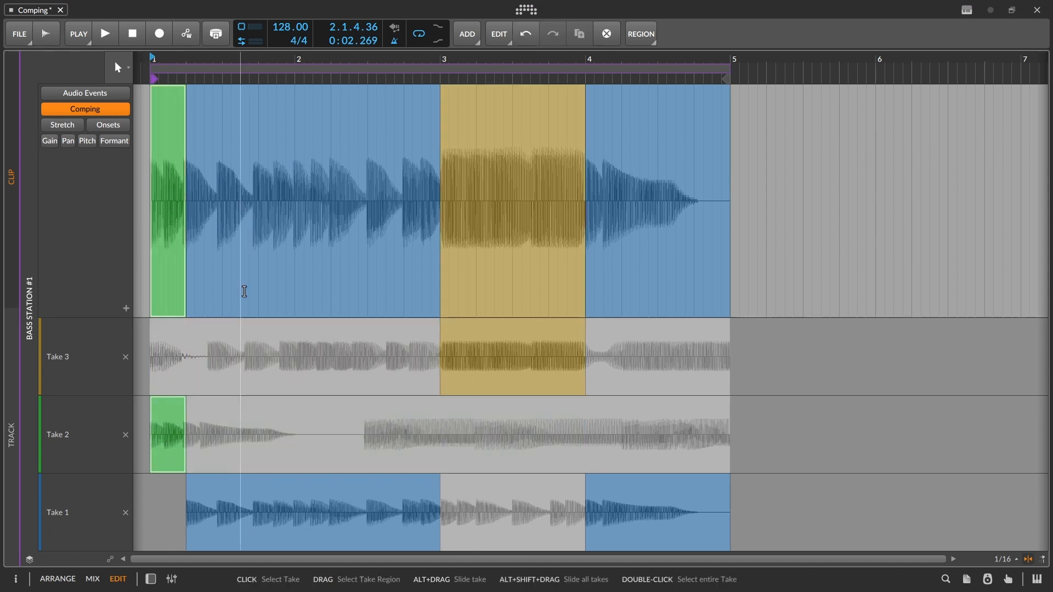
key(space)
key(space)
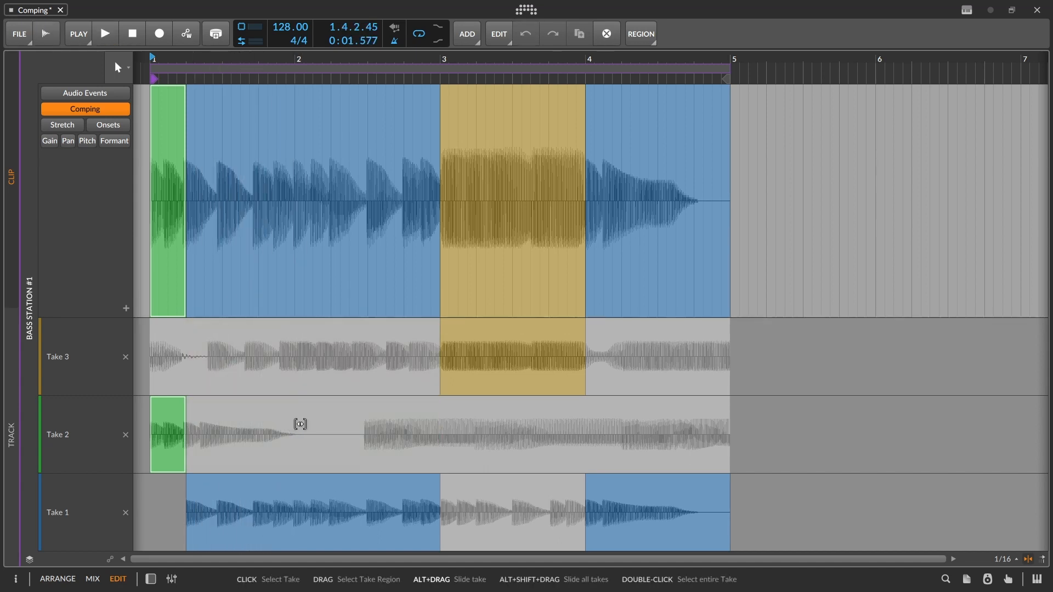
drag(298, 423, 248, 429)
key(space)
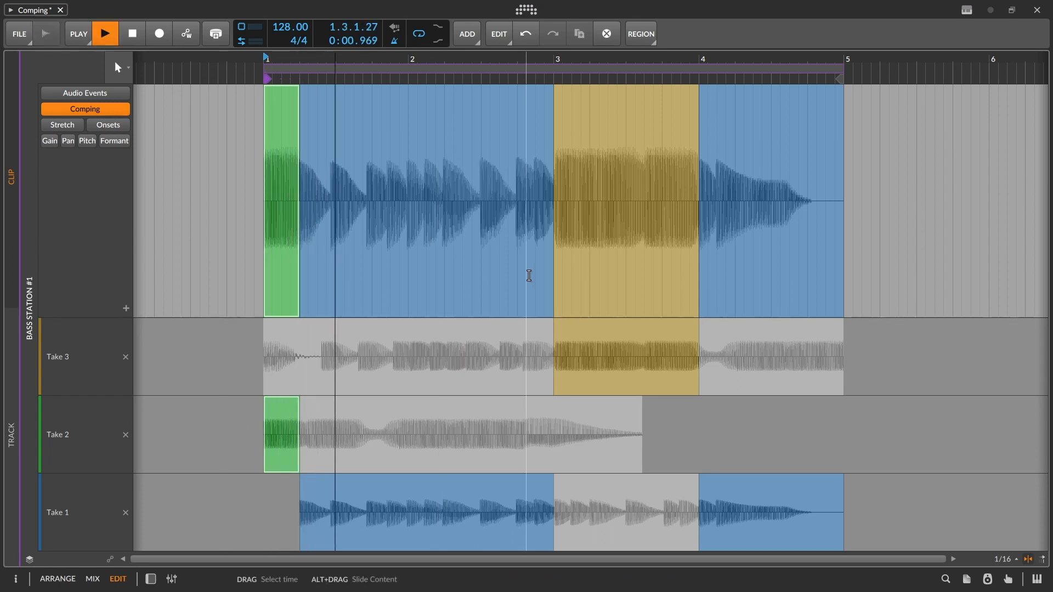
key(space)
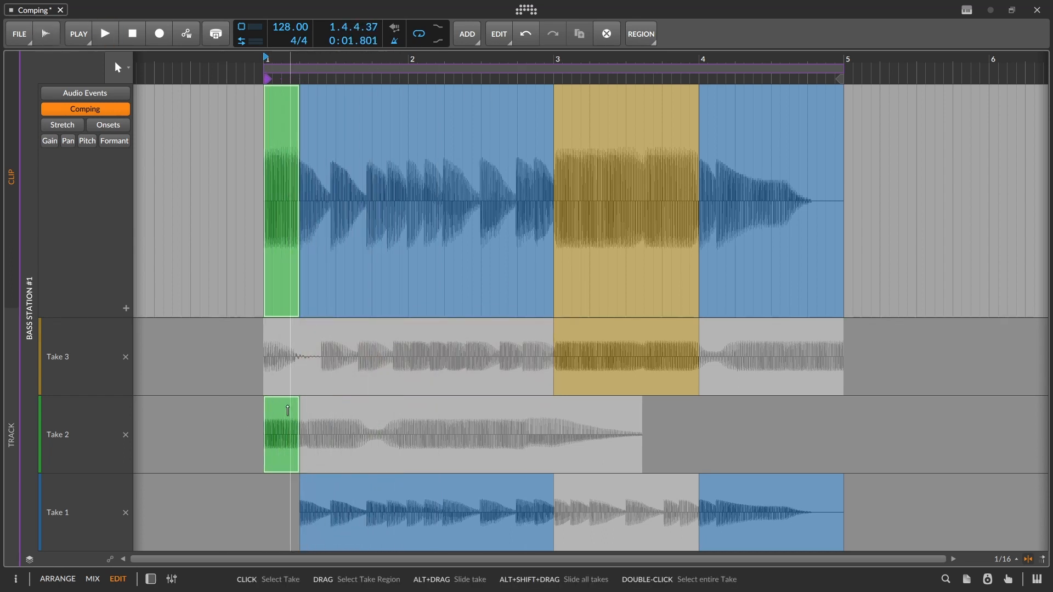
- Lower the gain of the Take 2 region in bar 1 and the Take 3 region in bar 3, checking the levels by playback
key(space)
key(space)
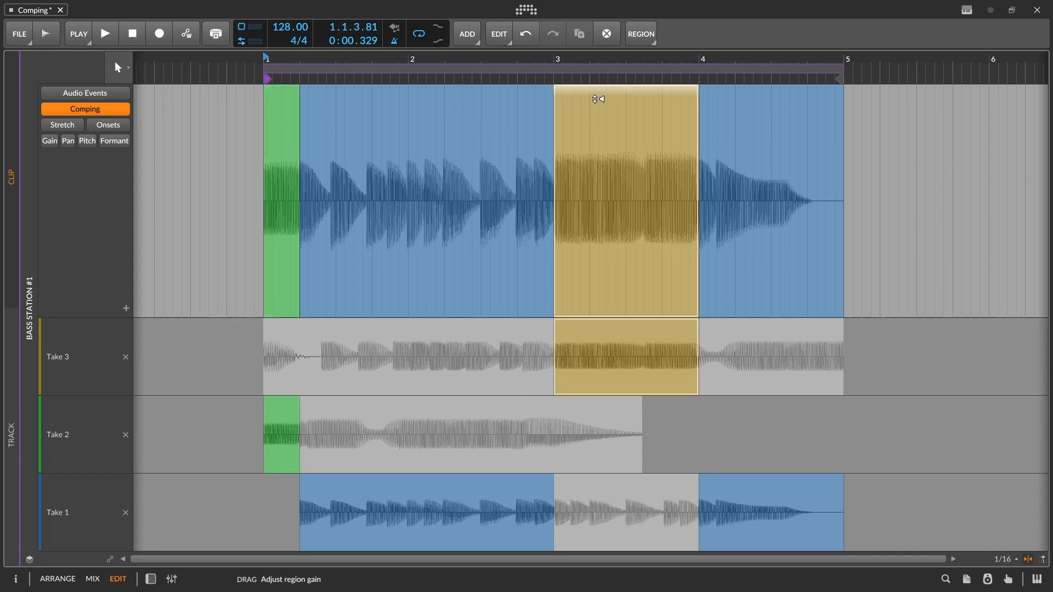
key(space)
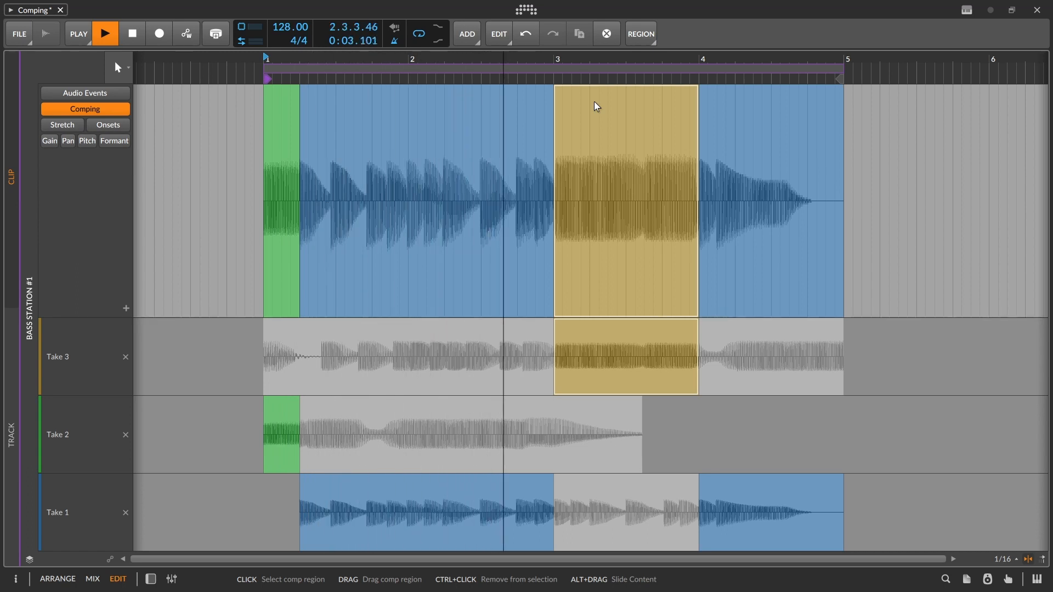
key(space)
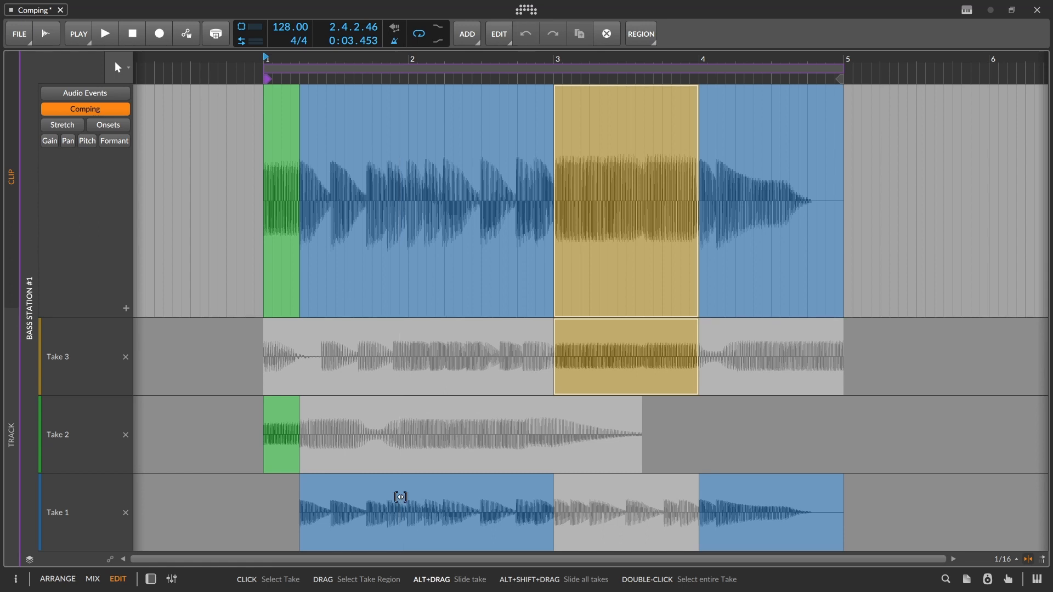
- Slide Take 1's audio about one beat earlier and play the comp to check the timing
drag(401, 497, 402, 497)
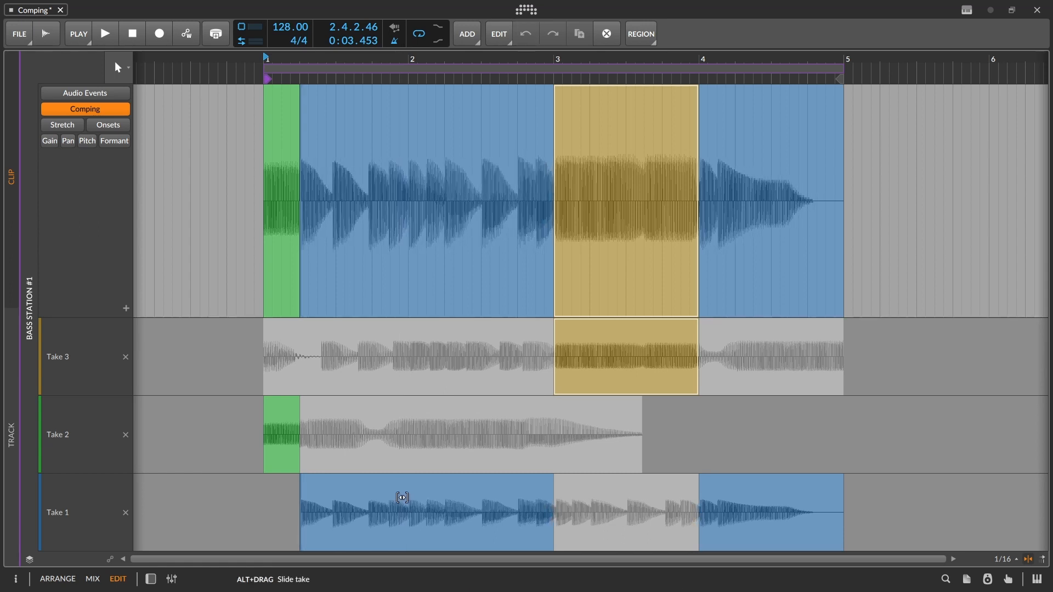
key(space)
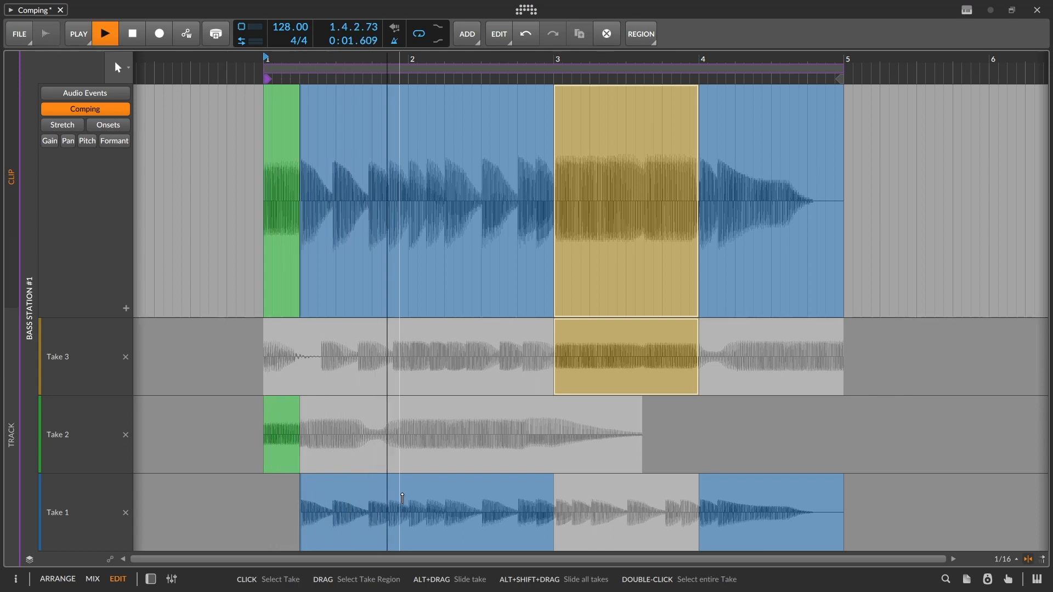
drag(403, 498, 371, 502)
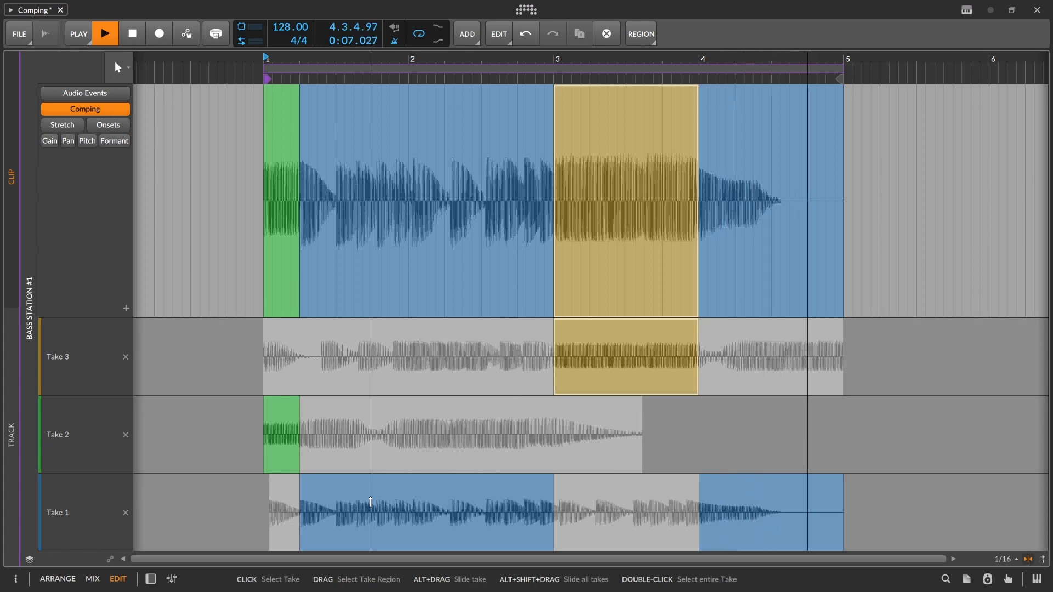
key(space)
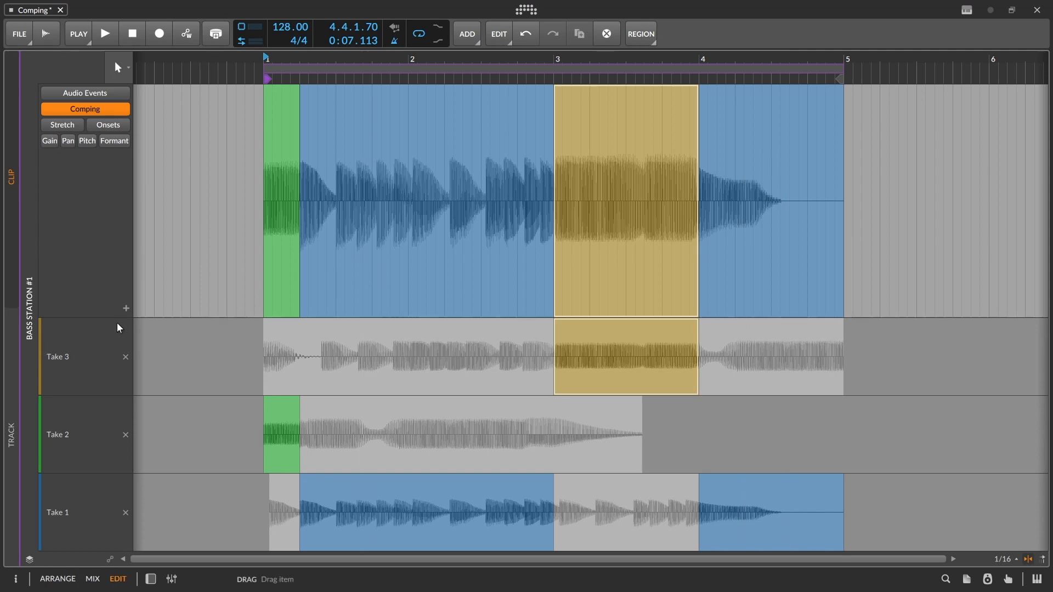
- Store the current comp as a new take, comp that take into bar 4, slide it slightly later and play it
click(126, 309)
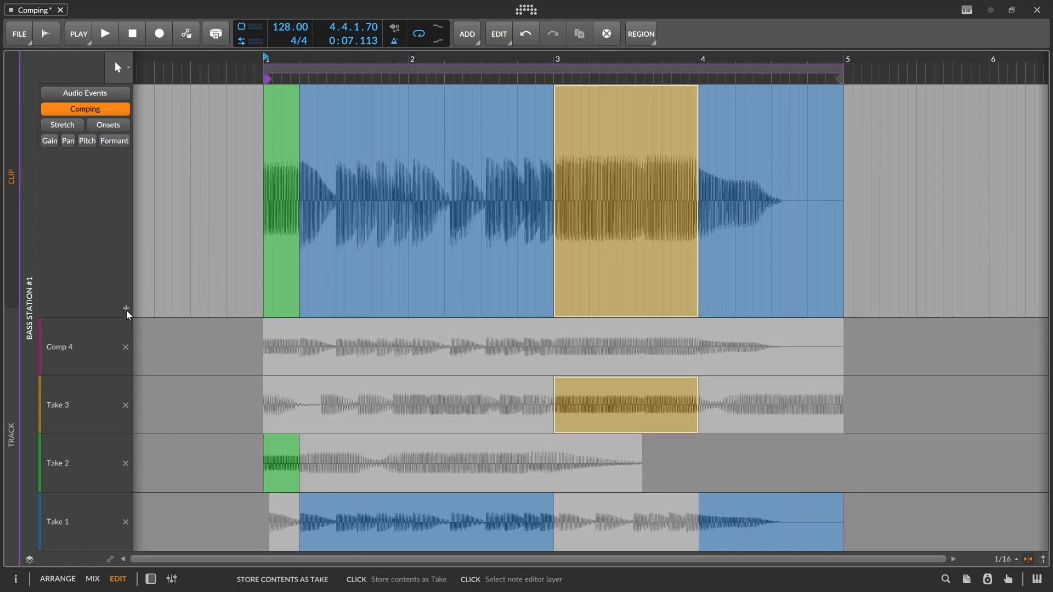
click(751, 344)
mouse_move(722, 336)
mouse_down()
mouse_move(790, 343)
mouse_move(726, 351)
mouse_up()
key(space)
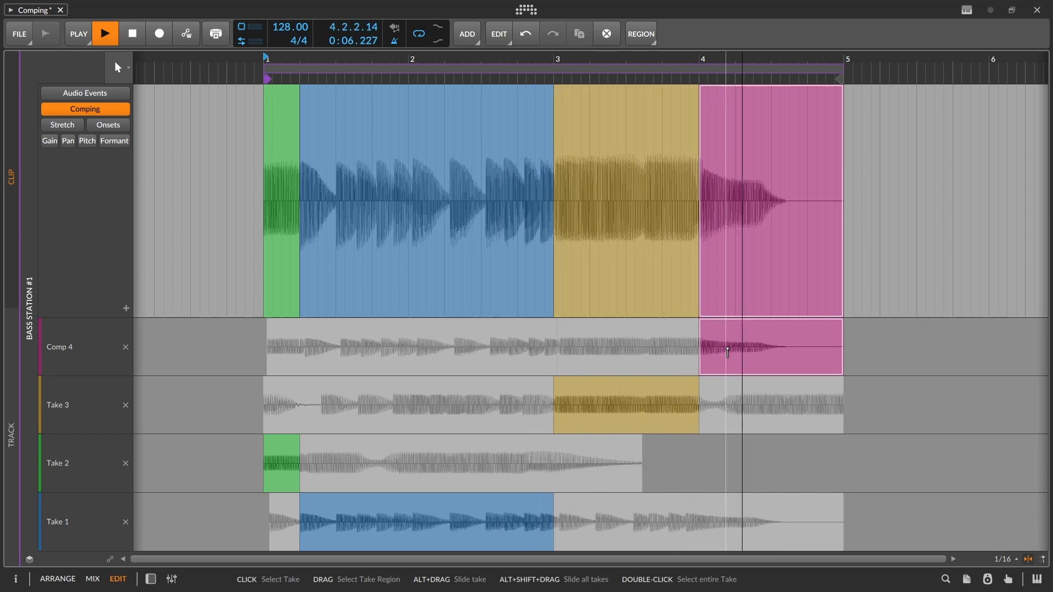
- Raise the gain of the Comp 4 region in bar 4 and play the clip to check it
key(space)
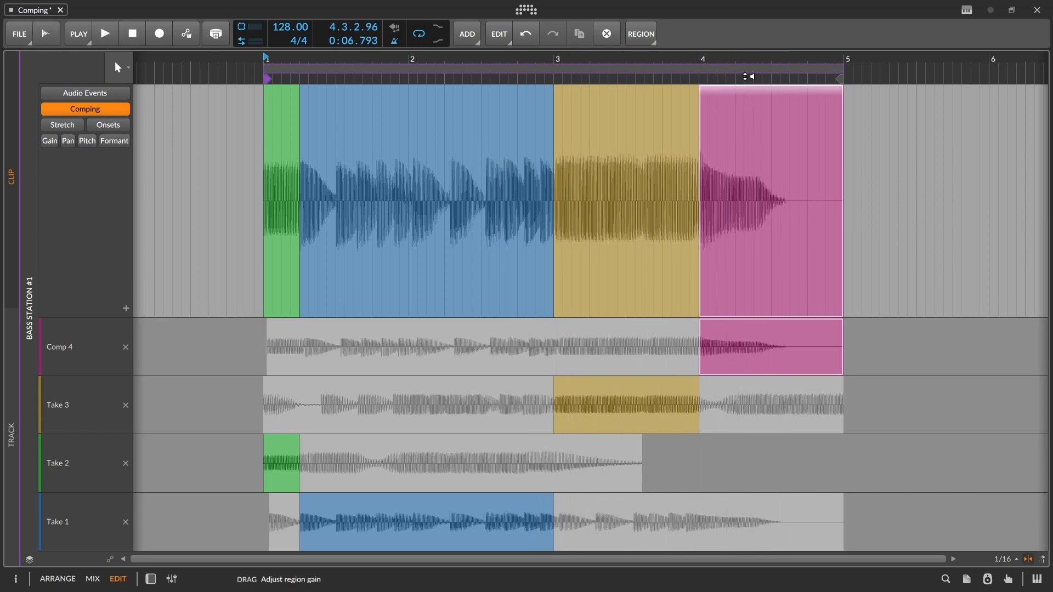
key(space)
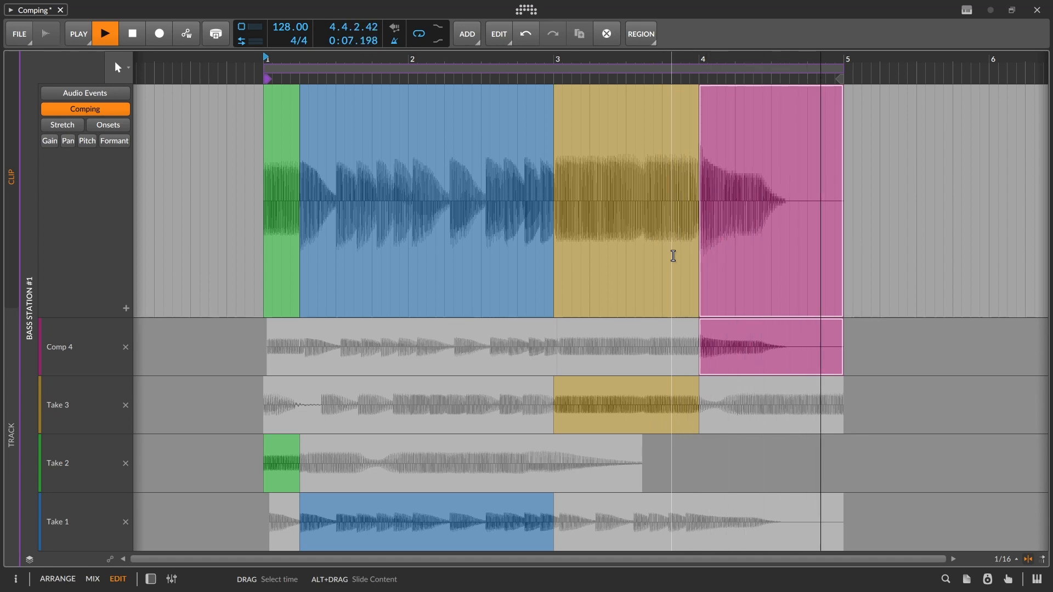
key(space)
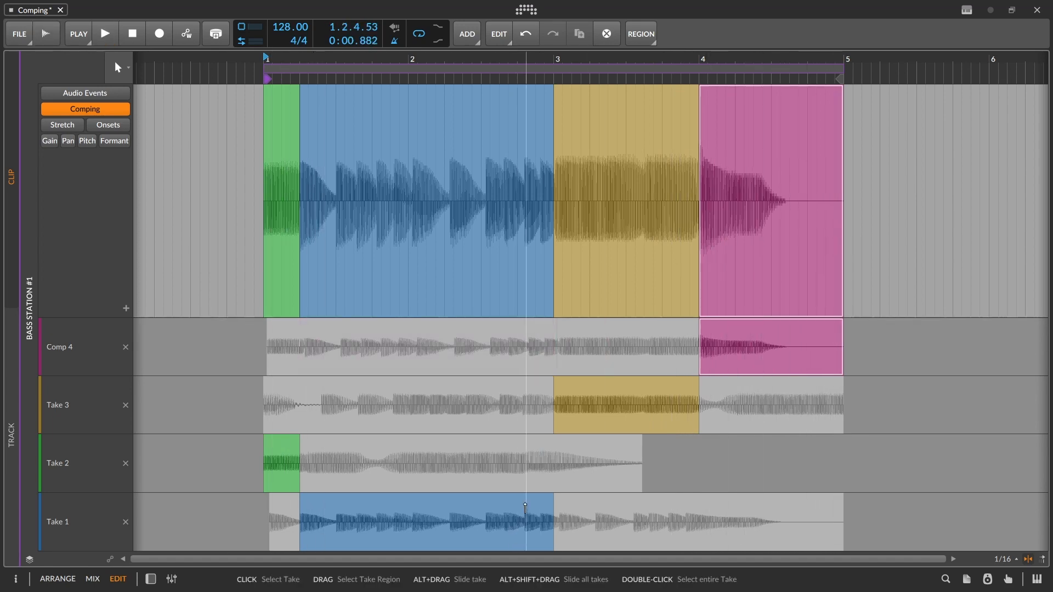
- Nudge Take 1's audio slightly earlier in two small slides, playing the comp after each one
drag(525, 507, 521, 507)
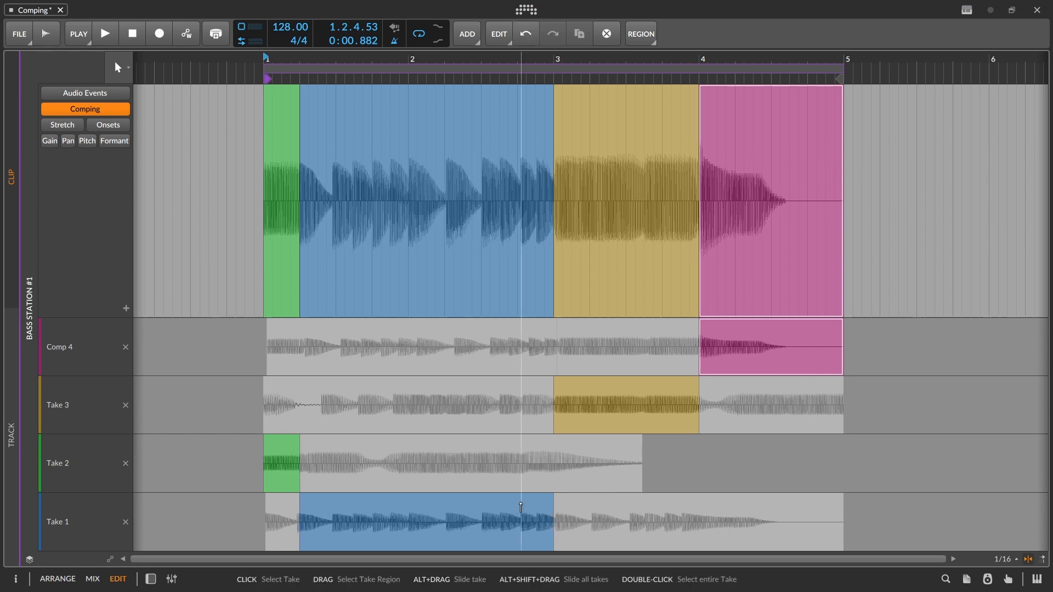
key(space)
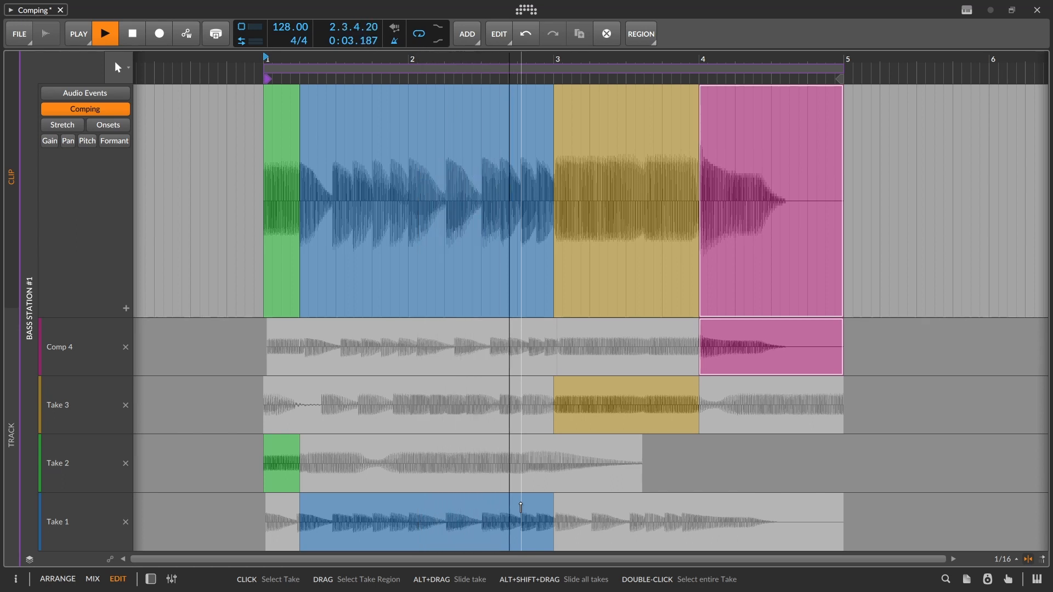
key(space)
drag(521, 506, 518, 507)
key(space)
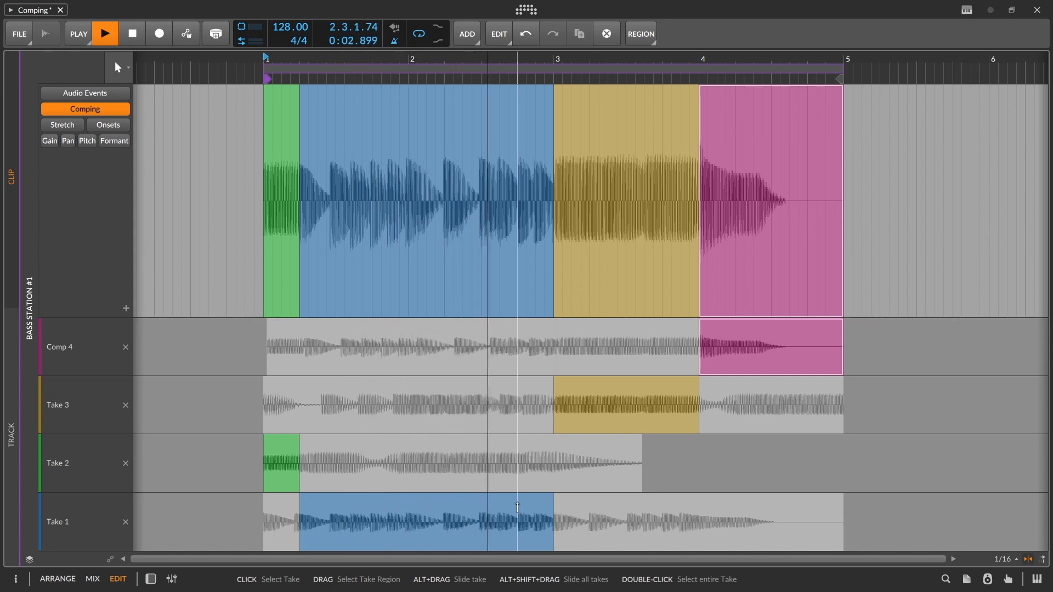
key(space)
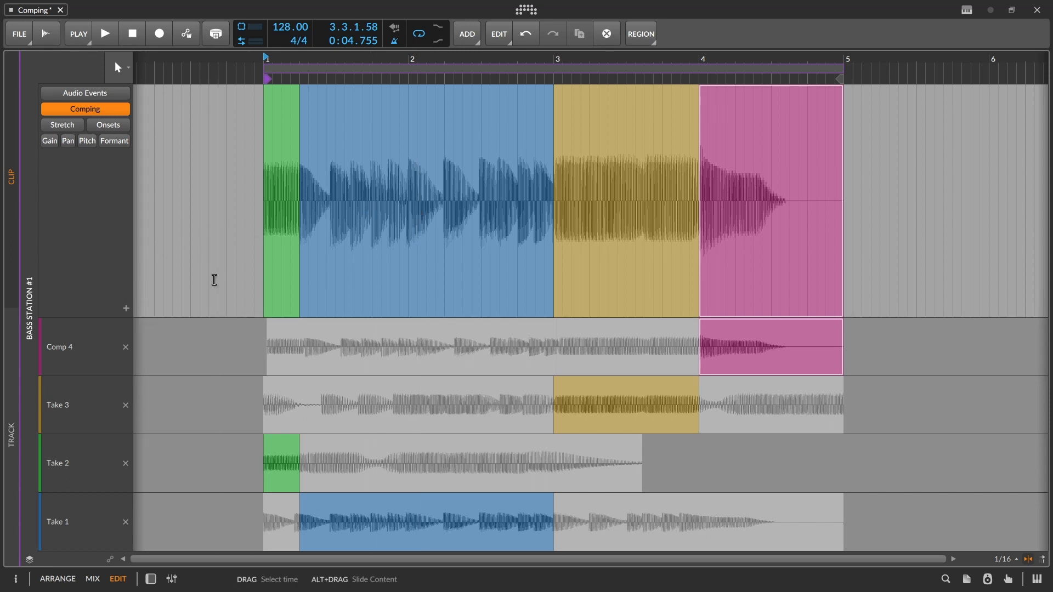
- Store the revised comp as another take, use that entire take as the comp, and play it back
click(127, 308)
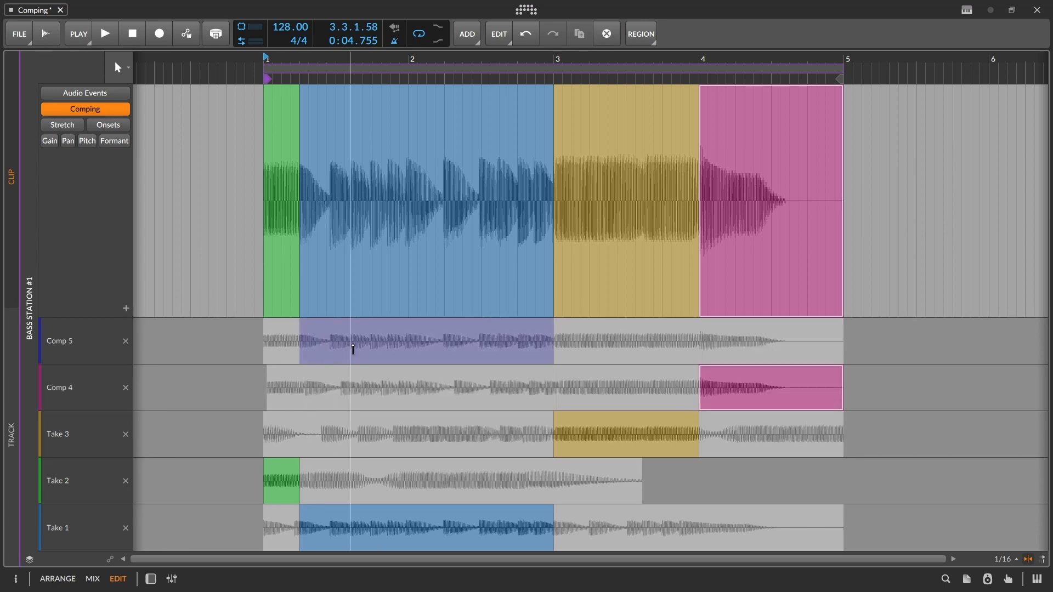
double_click(290, 341)
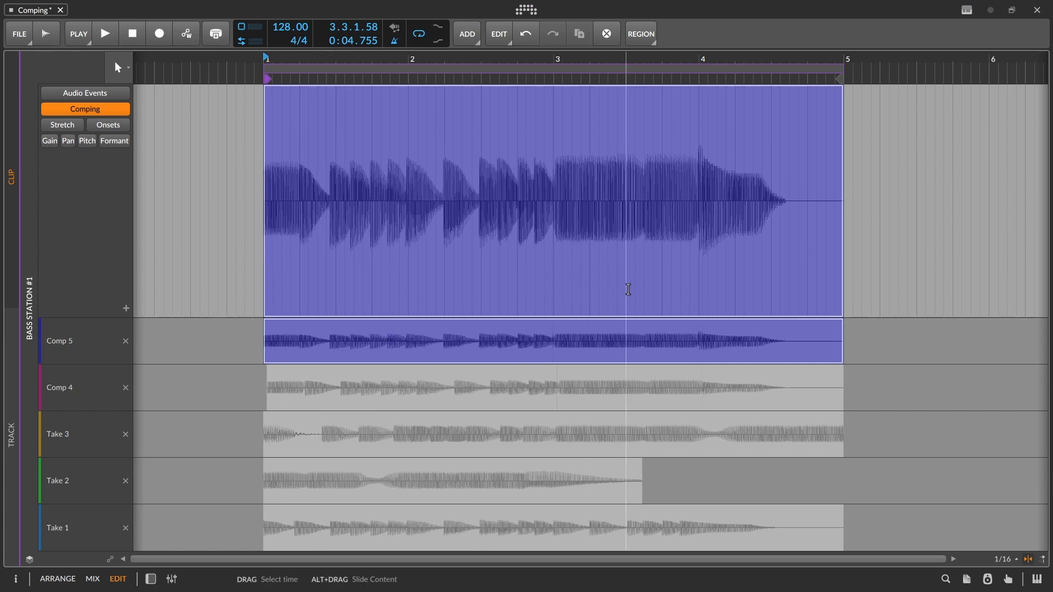
key(space)
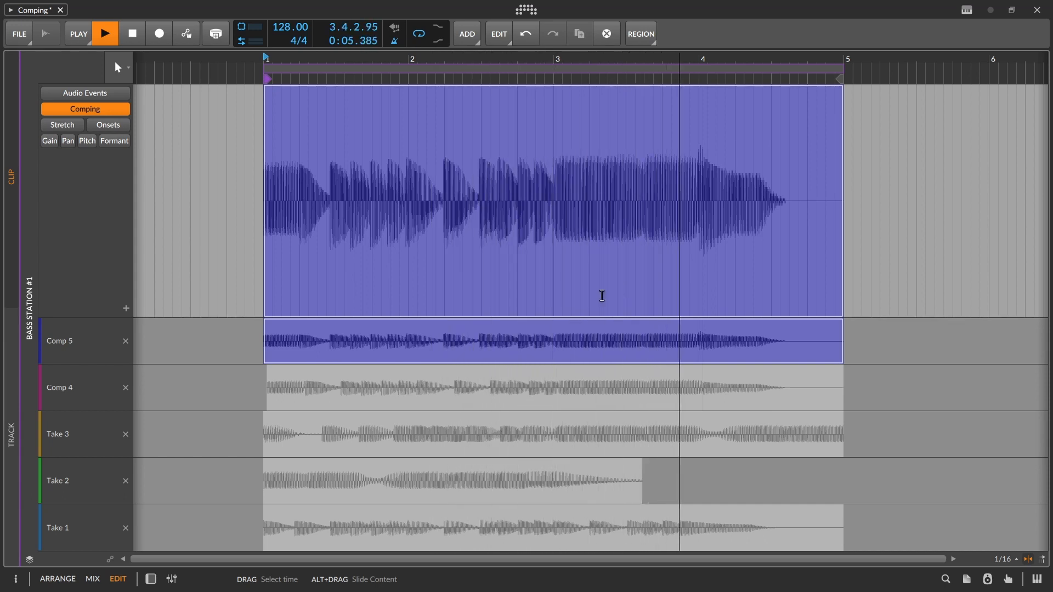
key(space)
mouse_move(556, 332)
mouse_down()
mouse_move(569, 332)
mouse_move(527, 337)
mouse_move(606, 331)
mouse_move(554, 337)
mouse_up()
key(ctrl+z)
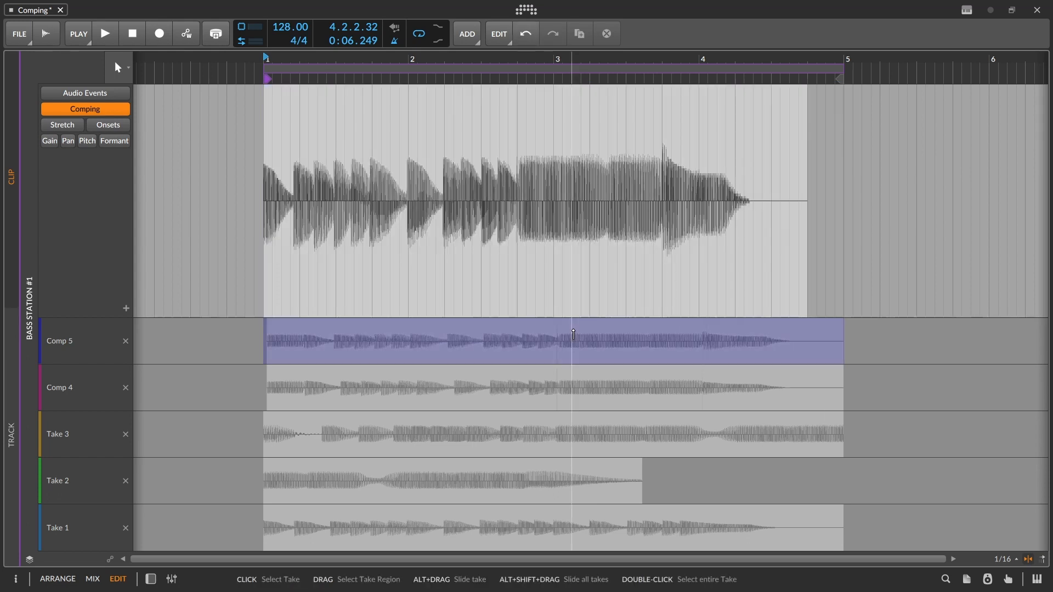
key(ctrl+z)
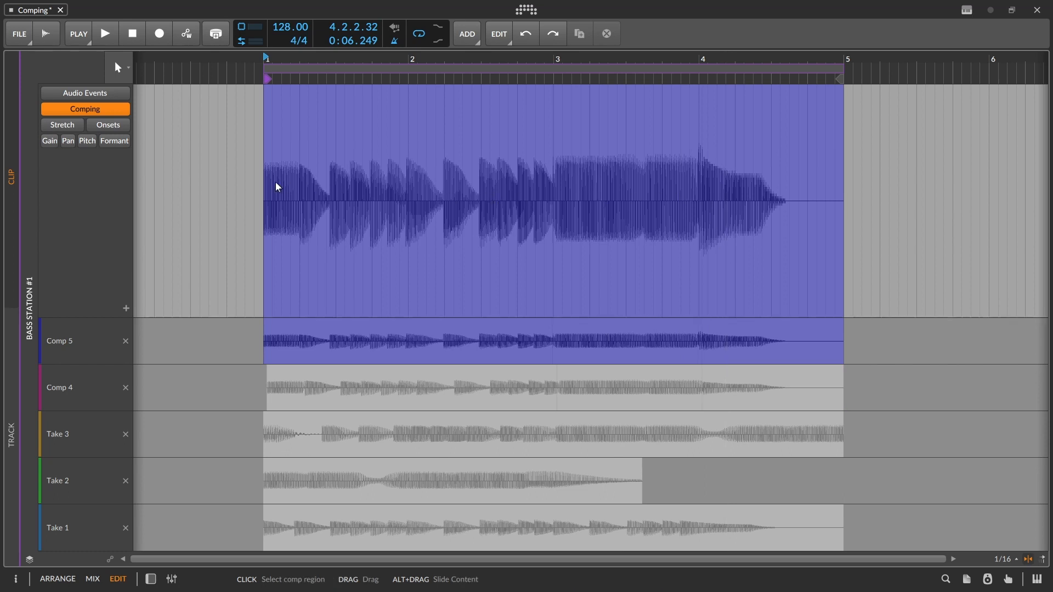
- Show the clip's audio events and examine the event boundaries and auto-fades around the start of bar 4 up close
click(120, 97)
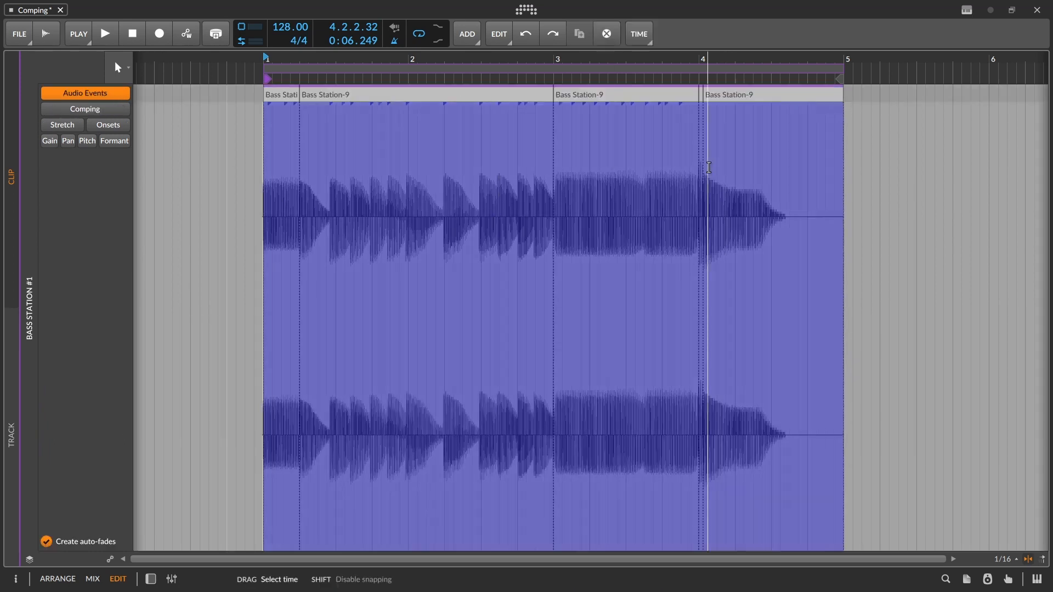
click(698, 66)
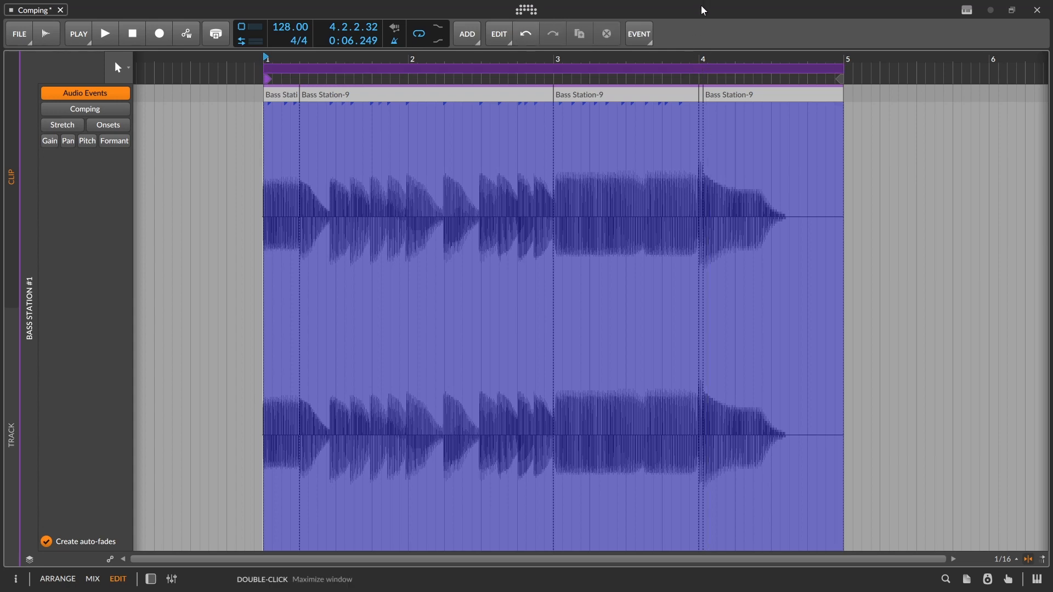
drag(699, 58, 536, 161)
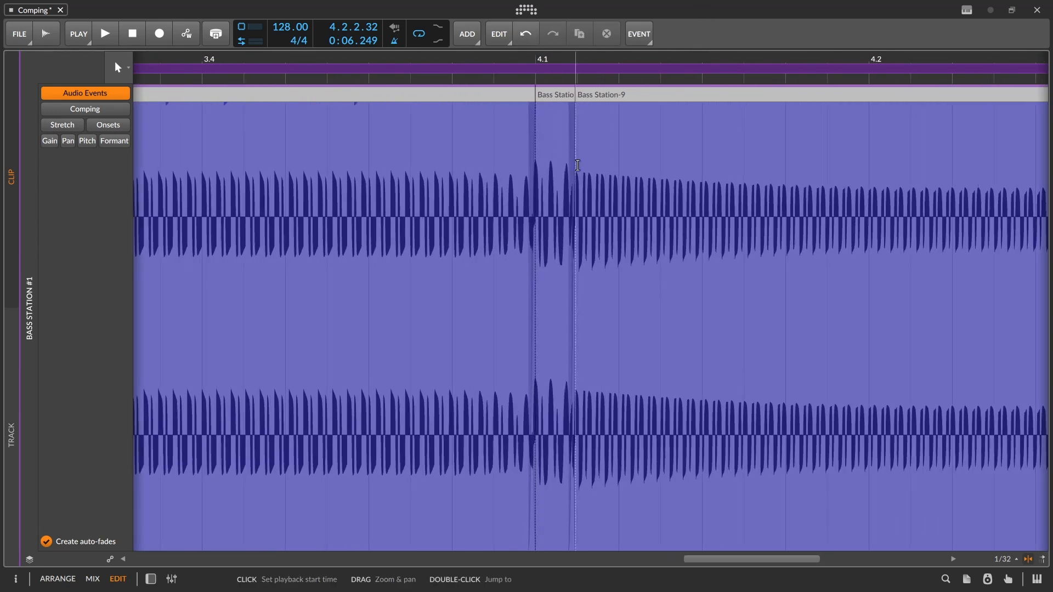
drag(536, 59, 454, 114)
drag(491, 59, 551, 9)
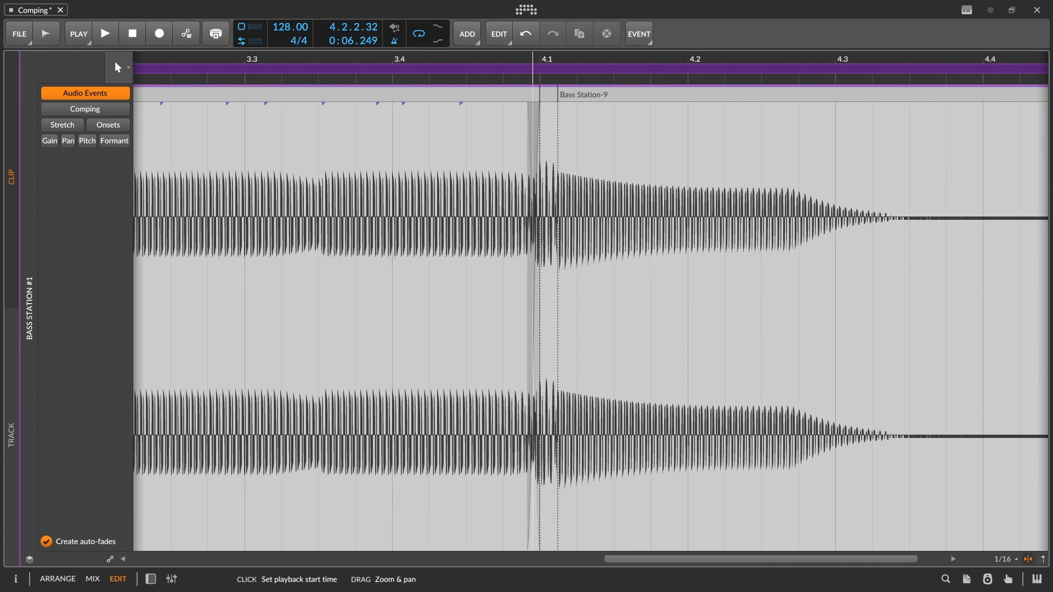
drag(552, 59, 554, 41)
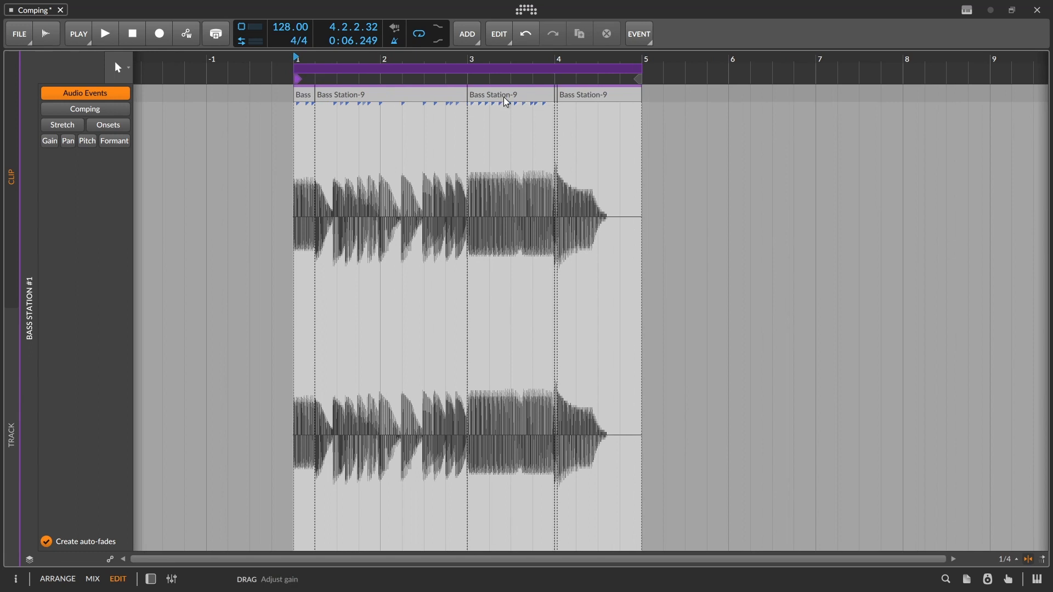
- Select the bar 3 audio event, examine the clip's pitch, pan, gain and stretch views, and return to the audio events
click(506, 102)
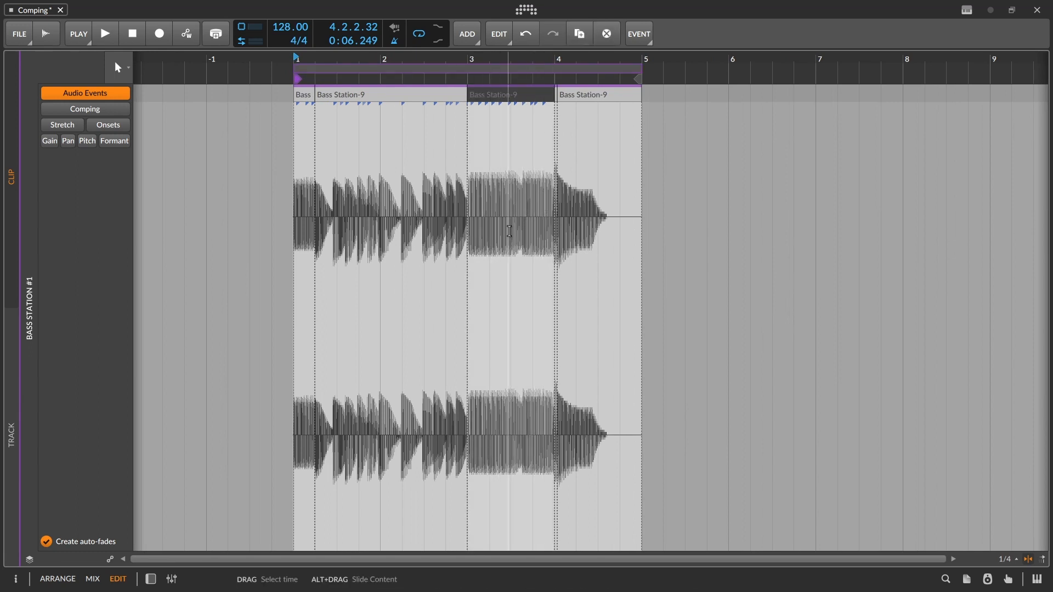
click(87, 142)
click(67, 142)
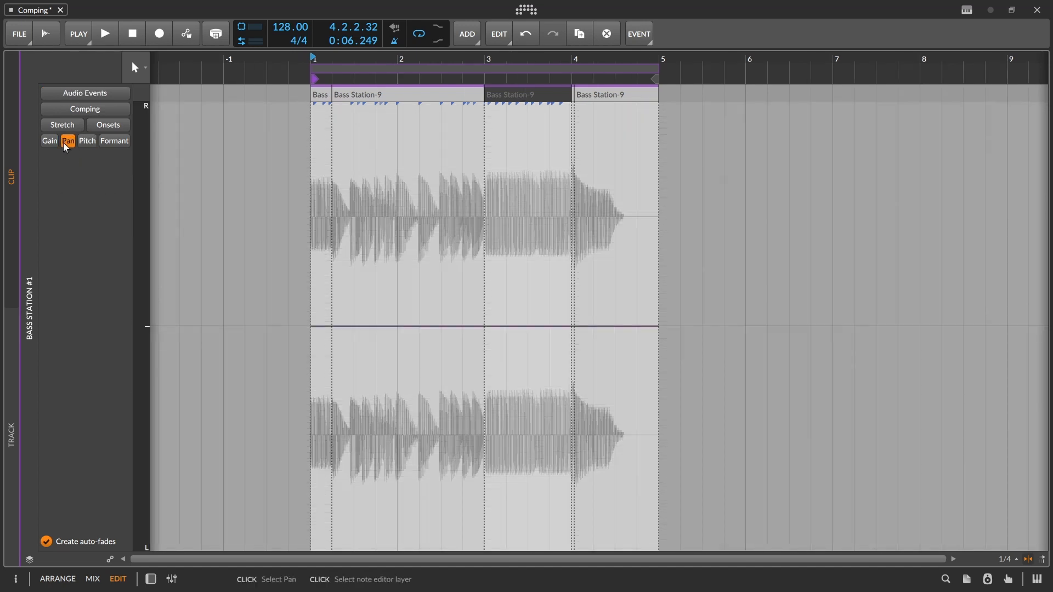
click(50, 141)
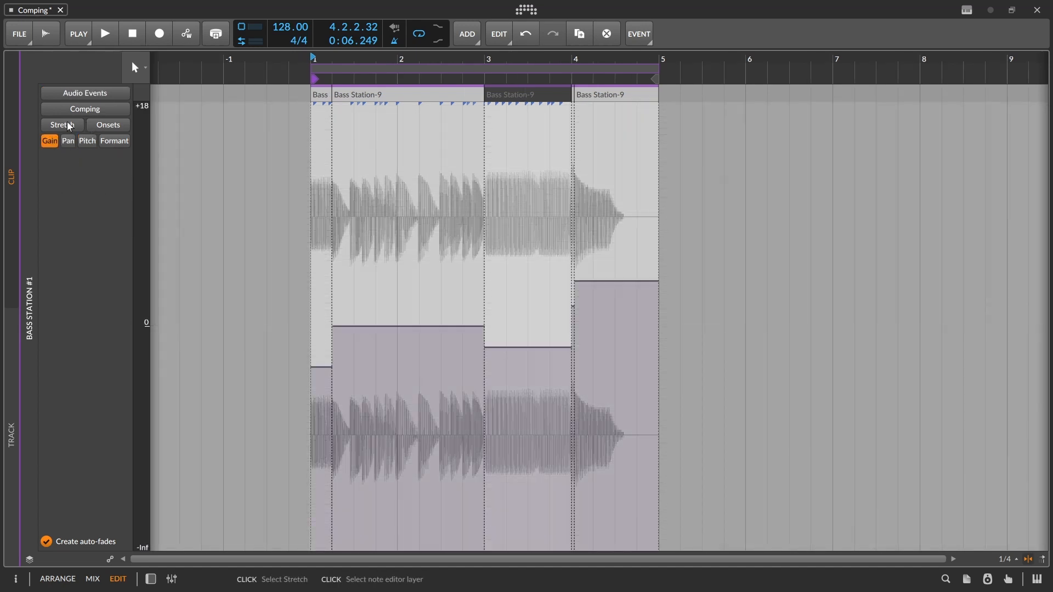
click(69, 126)
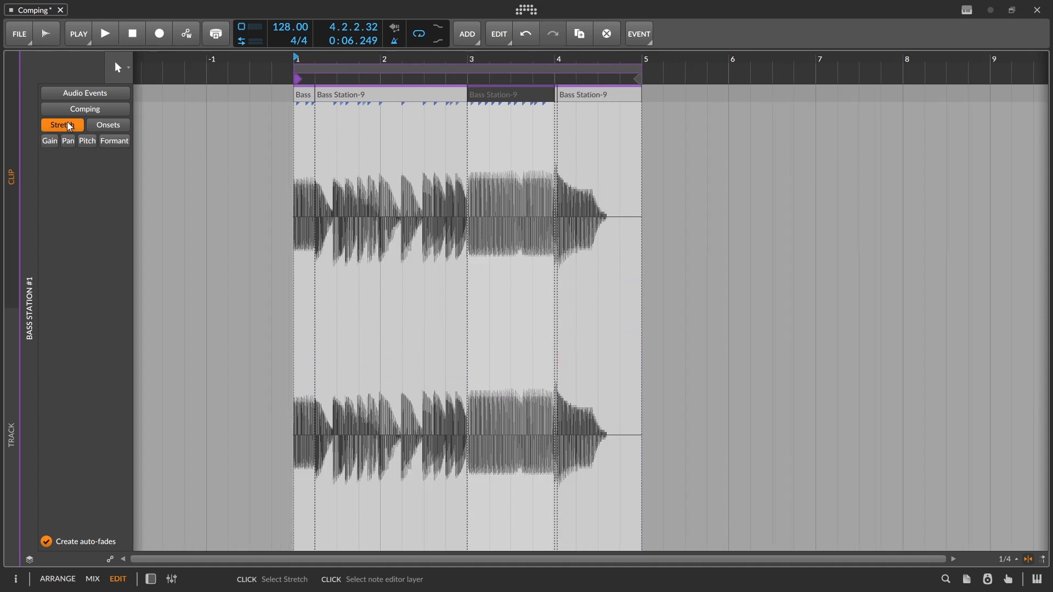
click(78, 93)
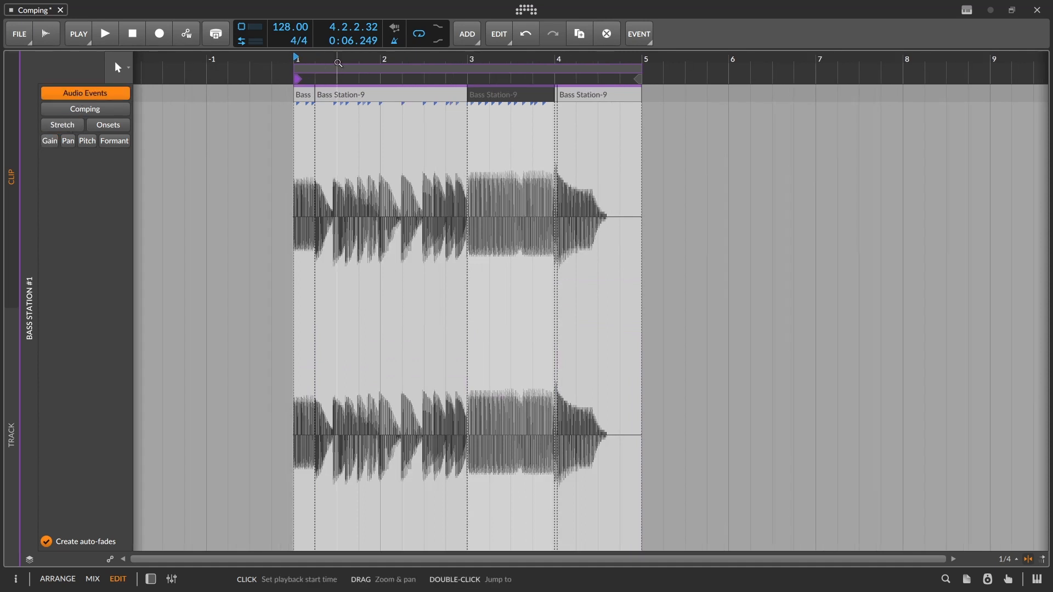
- View the shared properties of all the Bass Station clip's audio events in the inspector, and return to comping
drag(339, 64, 340, 77)
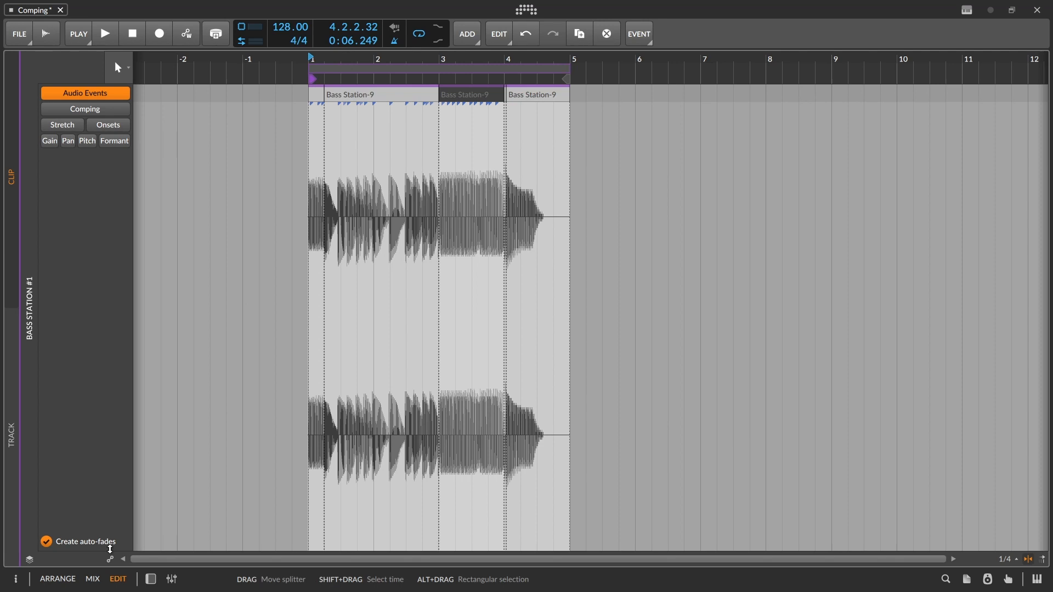
click(15, 579)
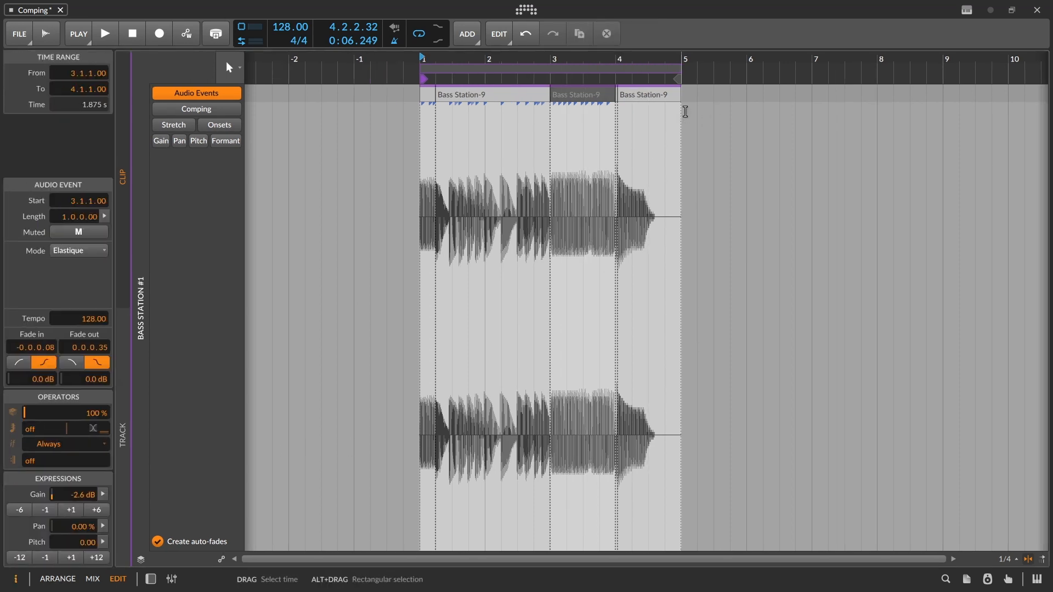
drag(686, 97, 404, 95)
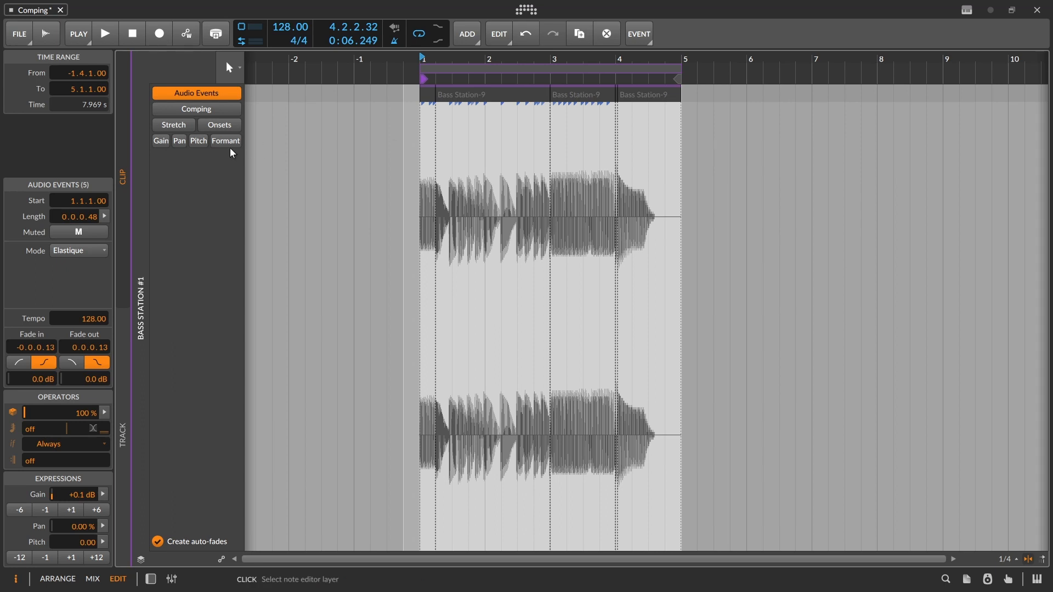
click(197, 109)
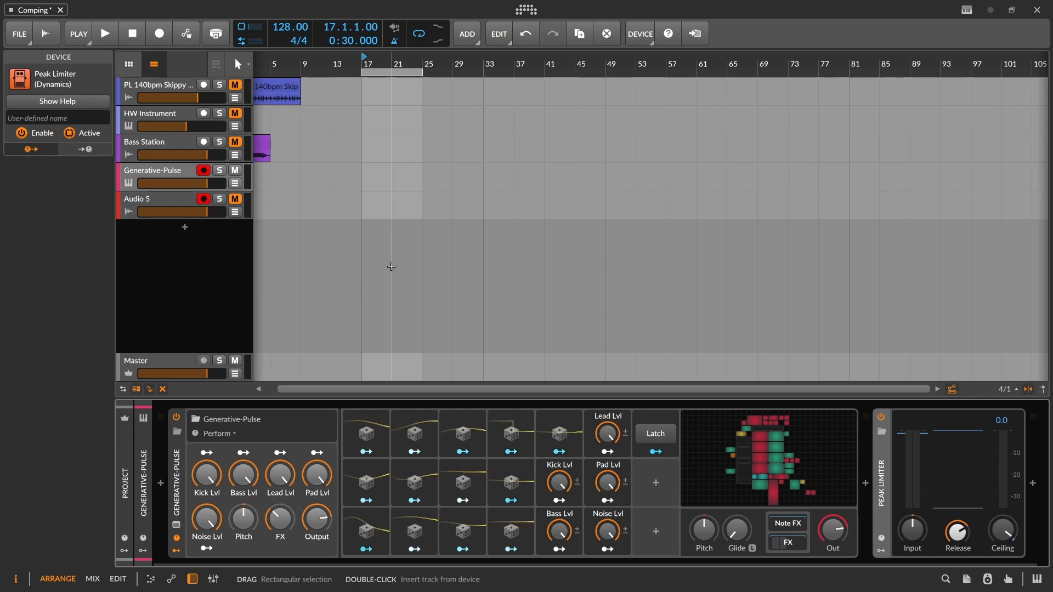
- Record Generative-Pulse and Audio 5 from bar 17 with Latch enabled, adjusting the FX macro during the take
click(162, 38)
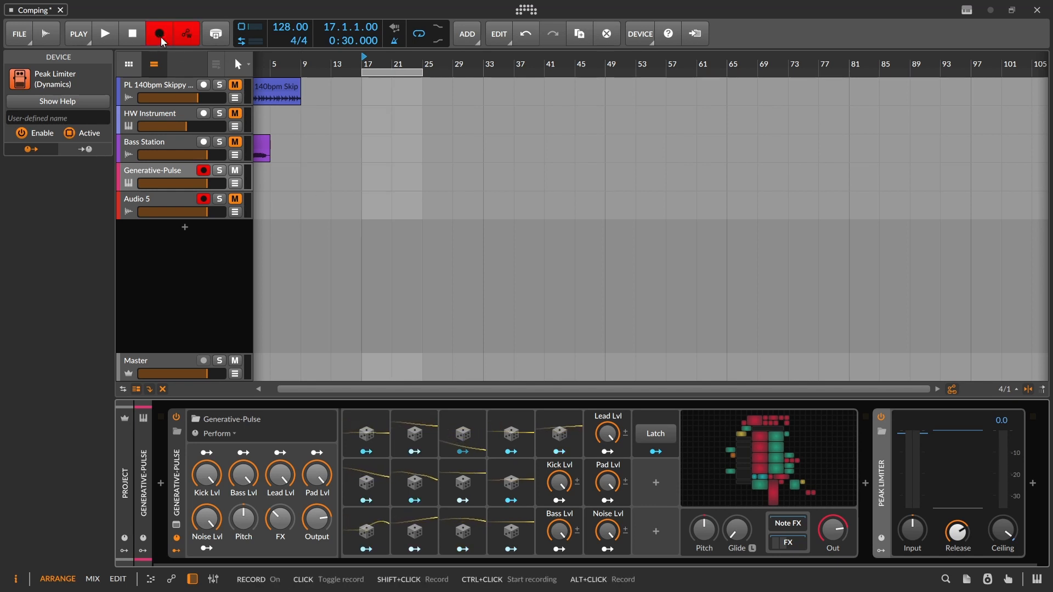
click(115, 34)
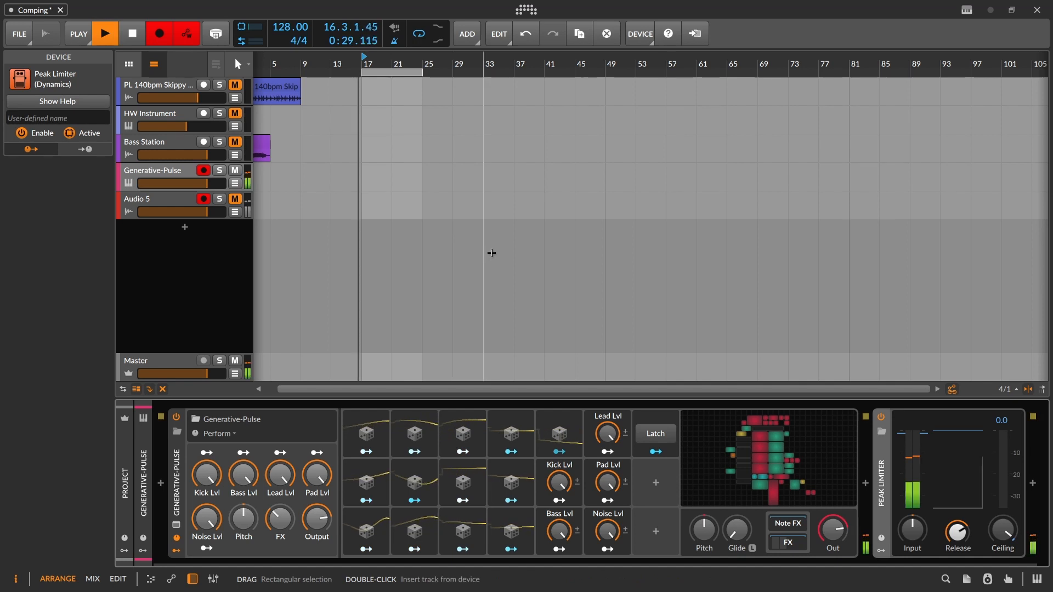
click(658, 436)
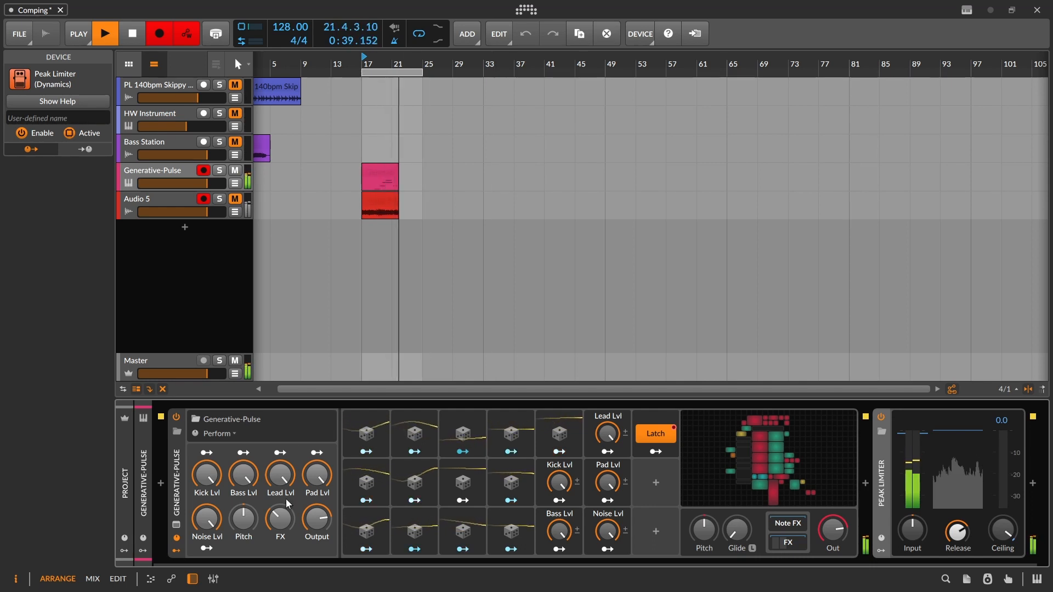
mouse_move(281, 517)
mouse_down()
mouse_move(281, 496)
mouse_move(280, 532)
mouse_up()
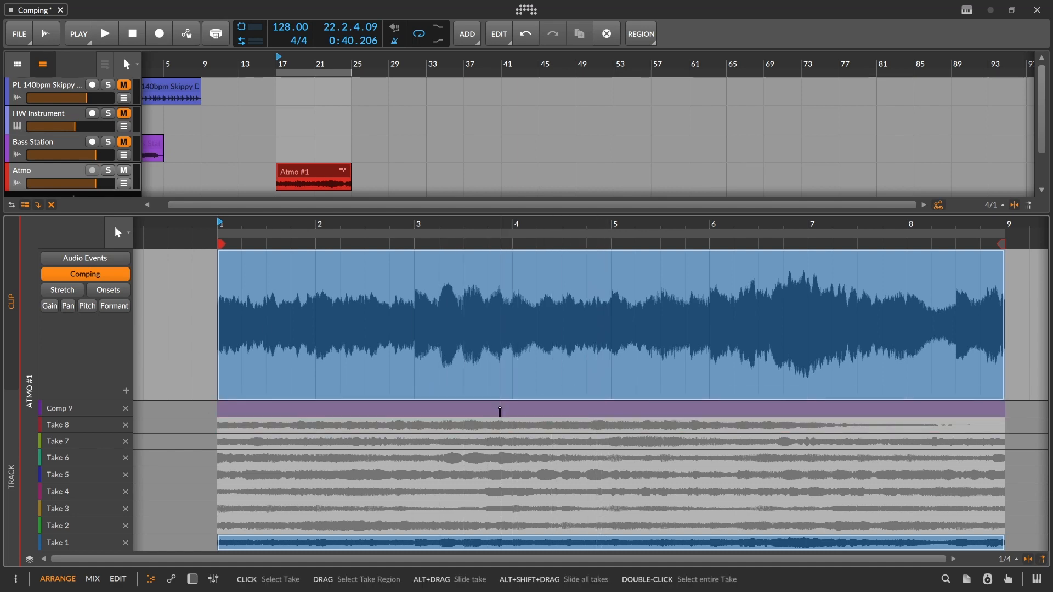
- Try a short region of the empty Comp 9 around bar 4, and restore Take 1 across the entire Atmo clip
drag(492, 409, 575, 406)
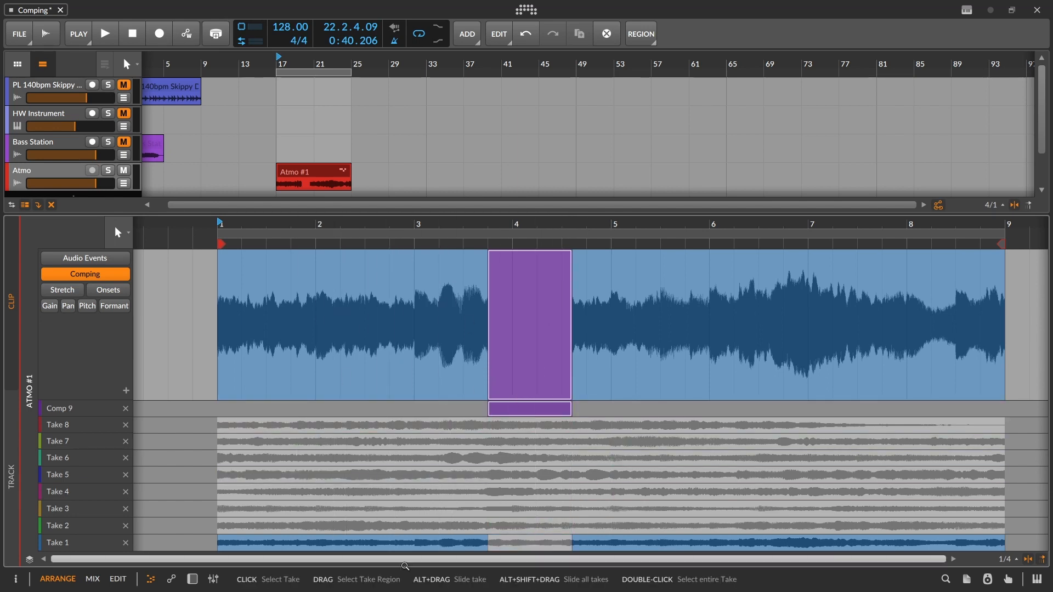
double_click(345, 543)
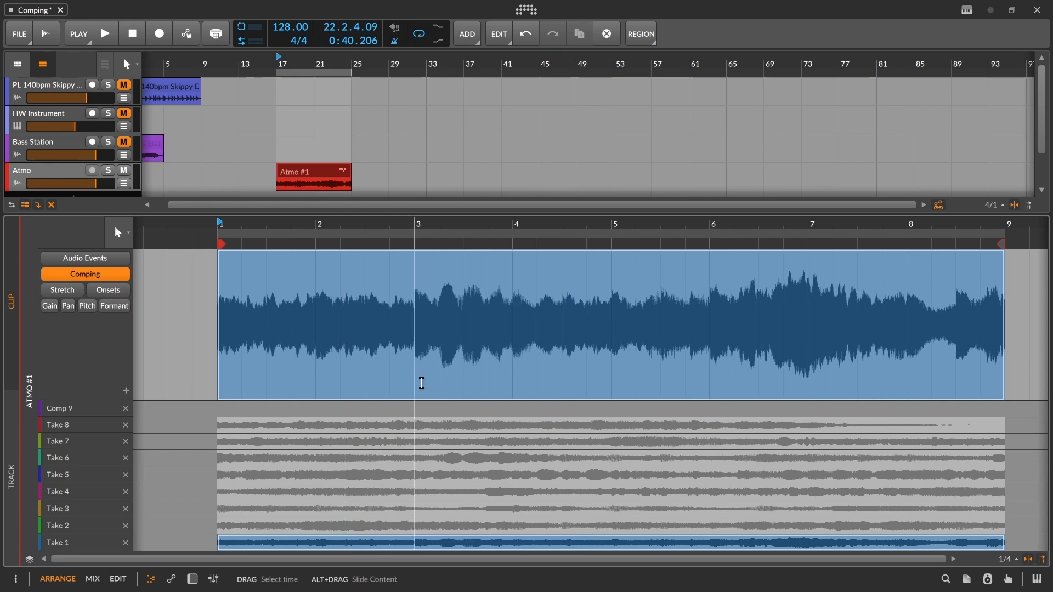
- Play the Atmo clip while switching the entire comp through its takes, and stop playback with Take 5 chosen
key(space)
key(Up)
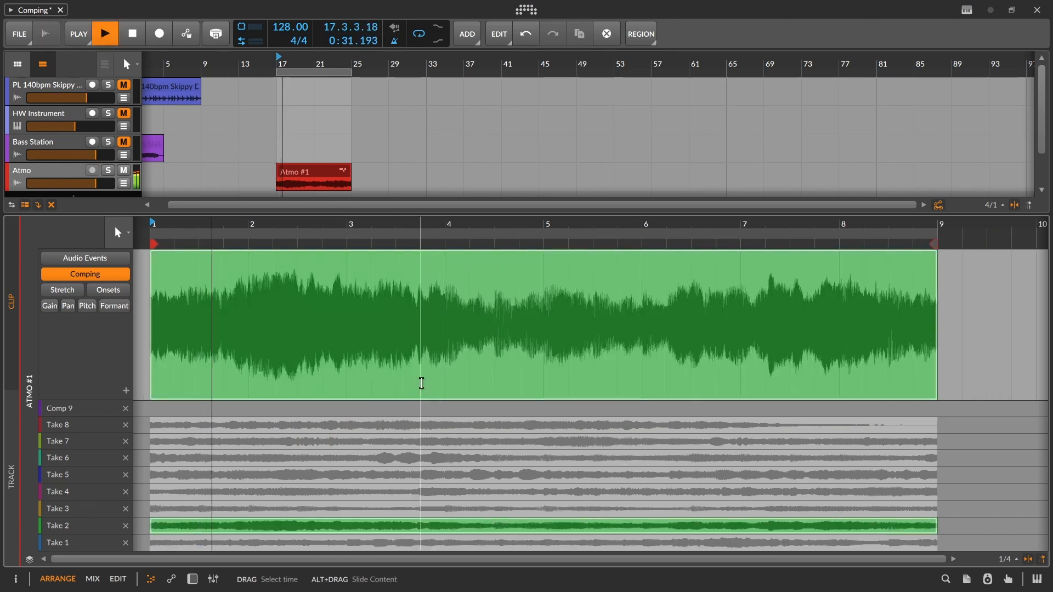
key(Up)
key(Up)
key(Up)
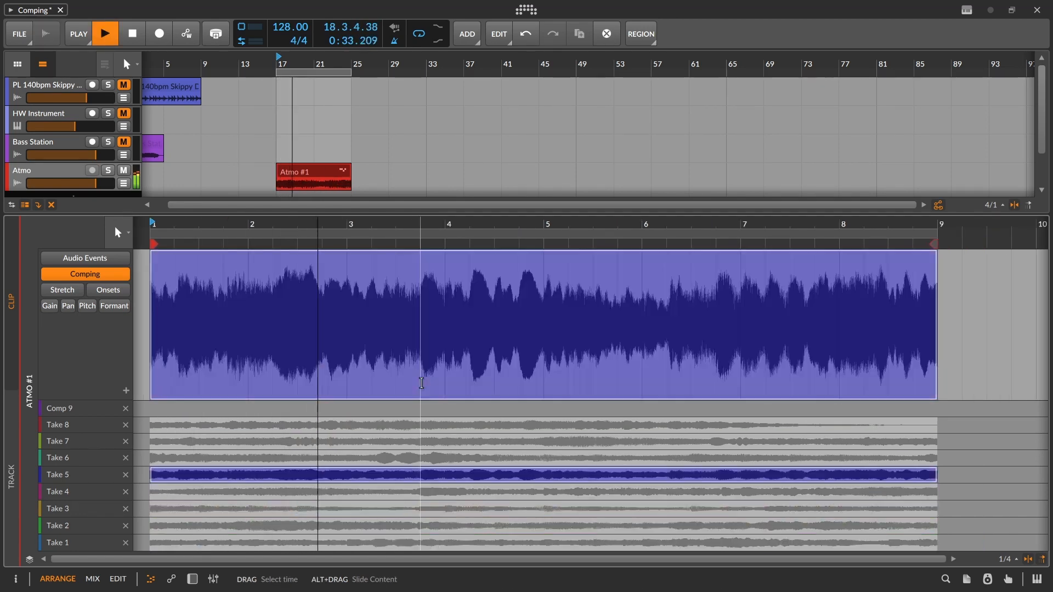
key(Up)
key(Up)
key(Up)
key(Down)
key(Down)
key(Down)
key(Down)
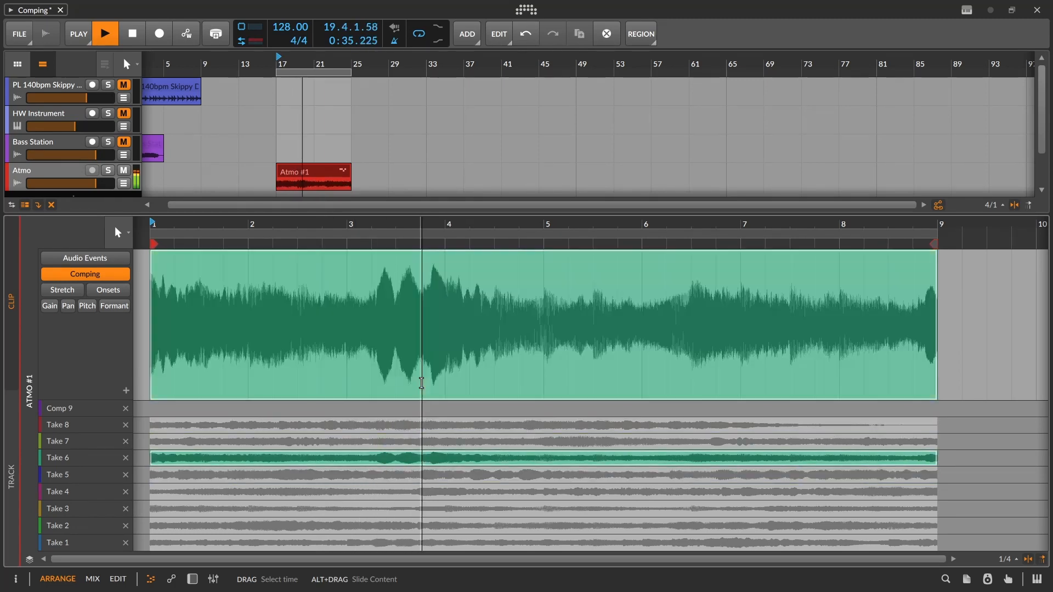
key(Up)
key(Down)
key(Up)
key(Up)
key(Down)
key(Down)
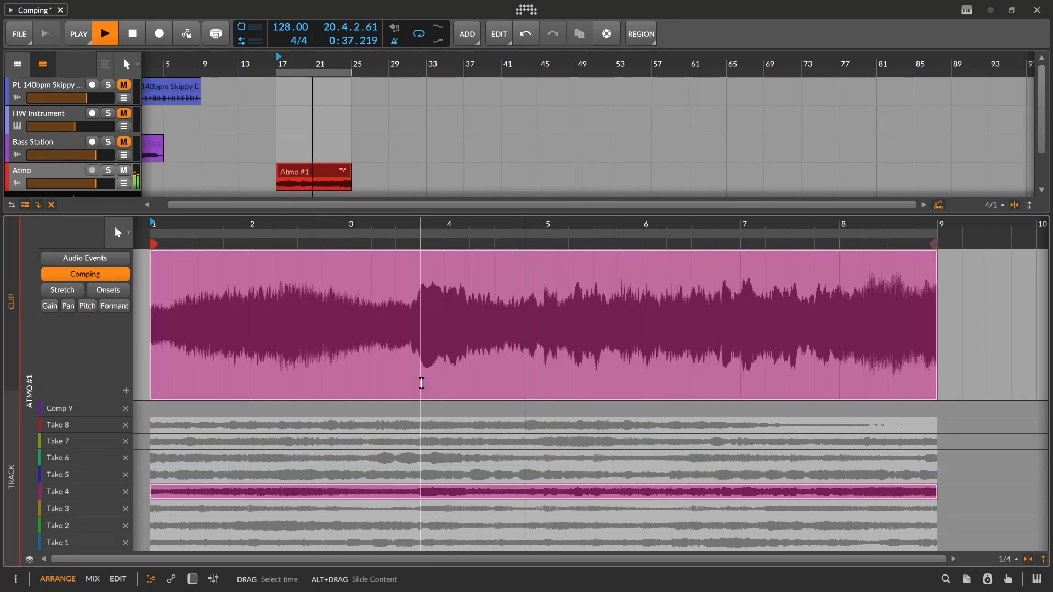
key(Up)
key(space)
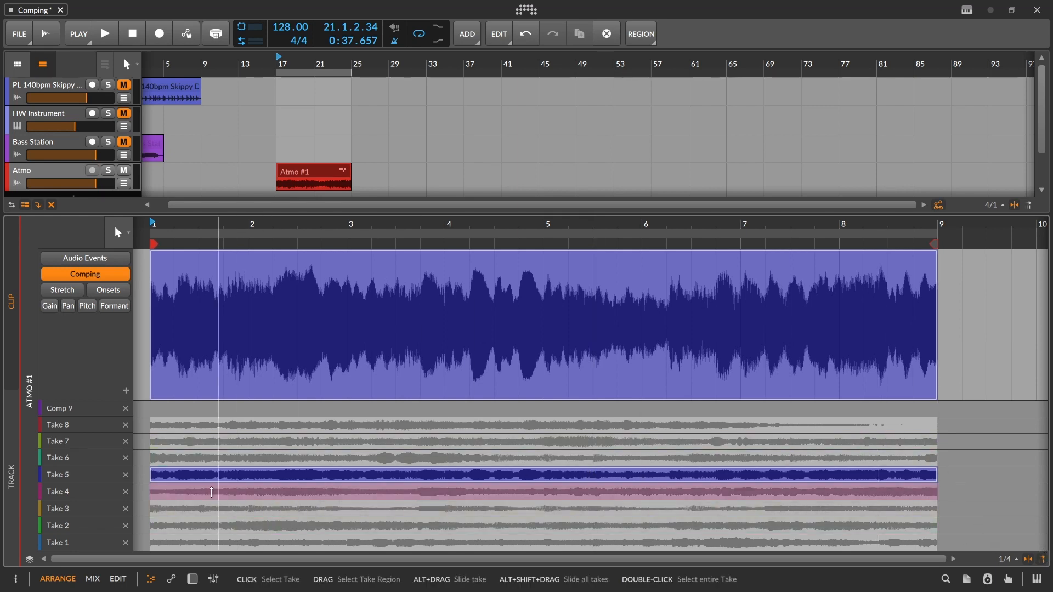
- Comp in Take 4 from late bar 1 into bar 2, and Take 7 from late bar 2 to mid bar 3
drag(220, 492, 284, 492)
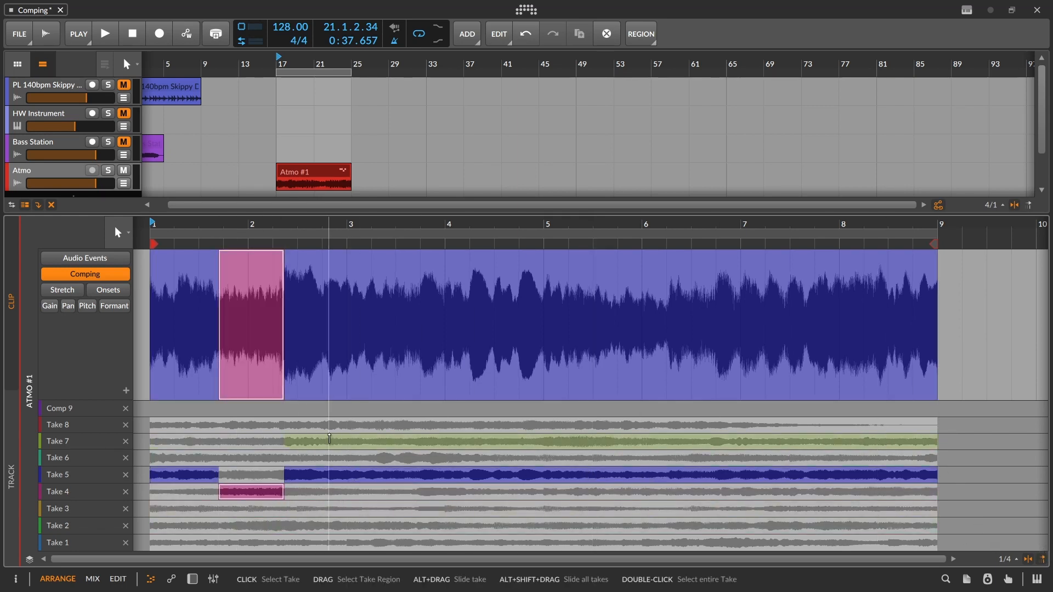
drag(396, 440, 397, 439)
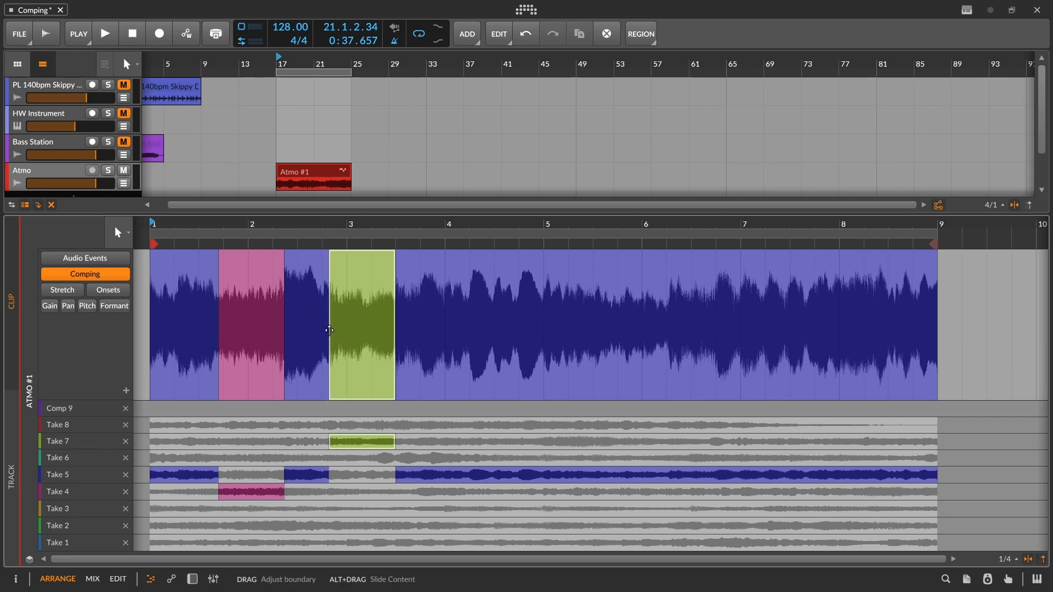
- Resize the Take 7 region to span exactly bar 3, and start the following Take 5 region late in bar 4, leaving a gap
mouse_move(329, 329)
mouse_down()
mouse_move(369, 331)
mouse_move(322, 332)
mouse_move(340, 333)
mouse_up()
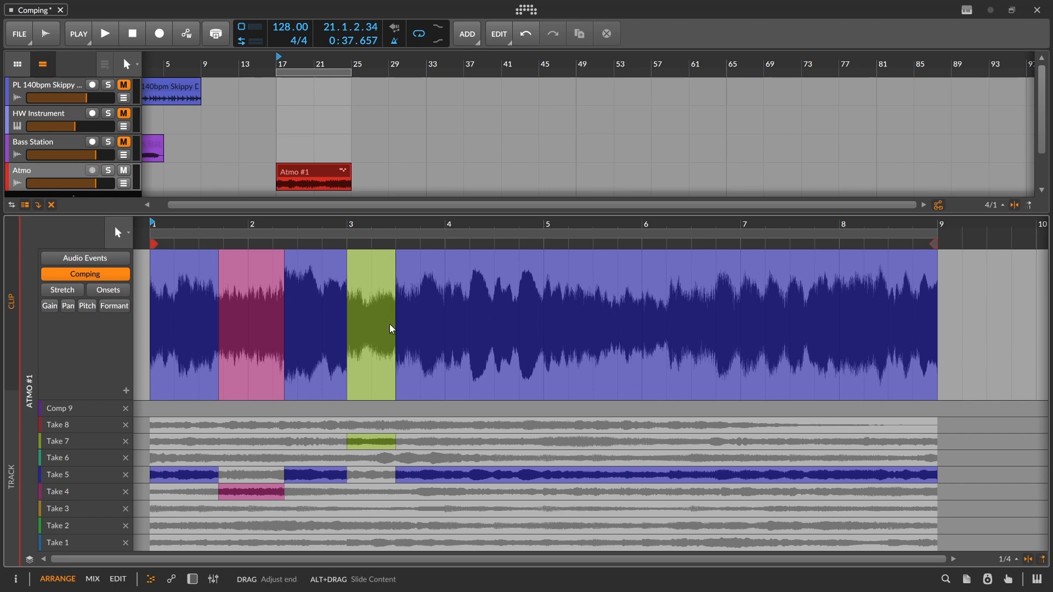
drag(392, 325, 472, 317)
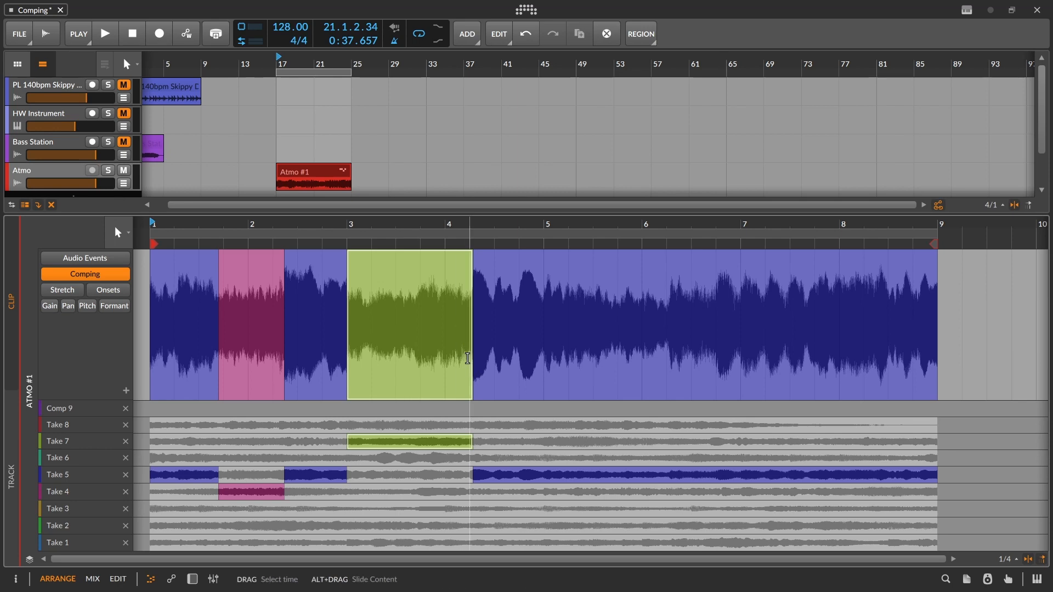
mouse_move(467, 358)
mouse_down()
mouse_move(523, 358)
mouse_move(466, 358)
mouse_up()
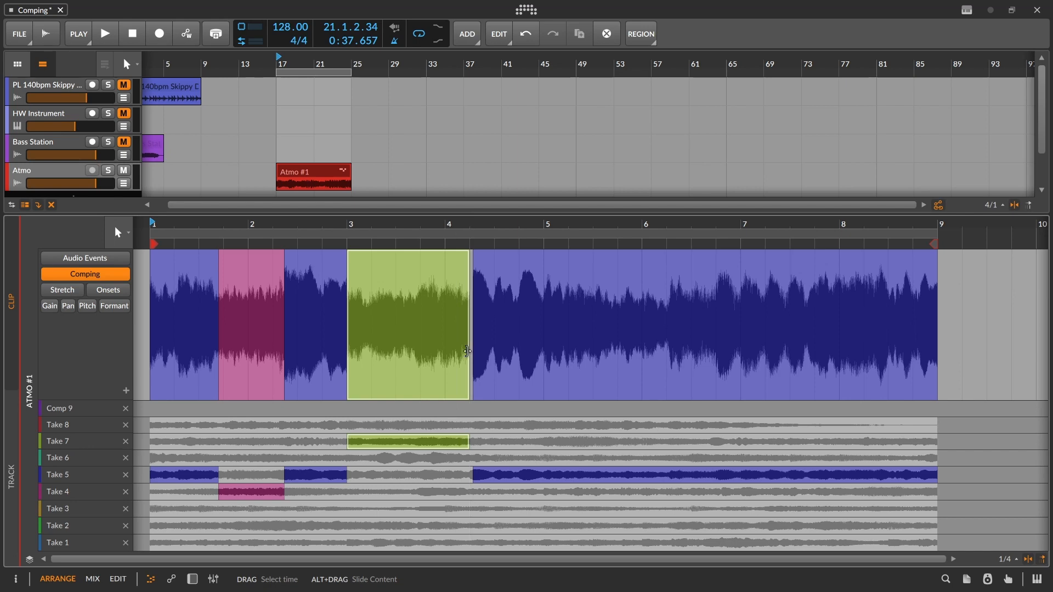
drag(467, 351, 523, 345)
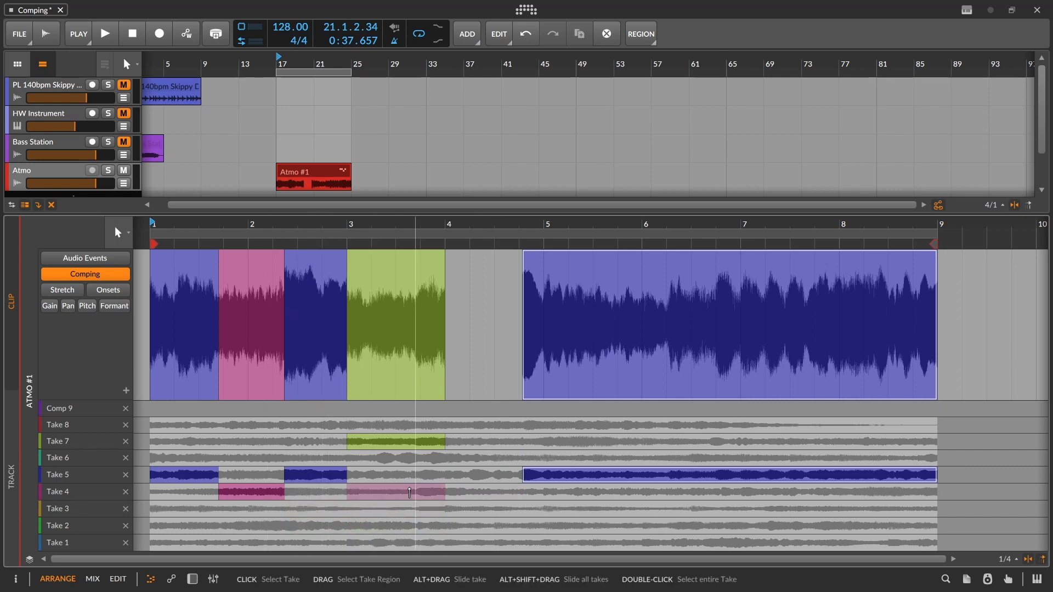
- Comp in short regions of Take 8 in the bar 4 gap, and of Comp 9, Take 2 and Take 7 across bars 3 to 8
drag(618, 425, 668, 425)
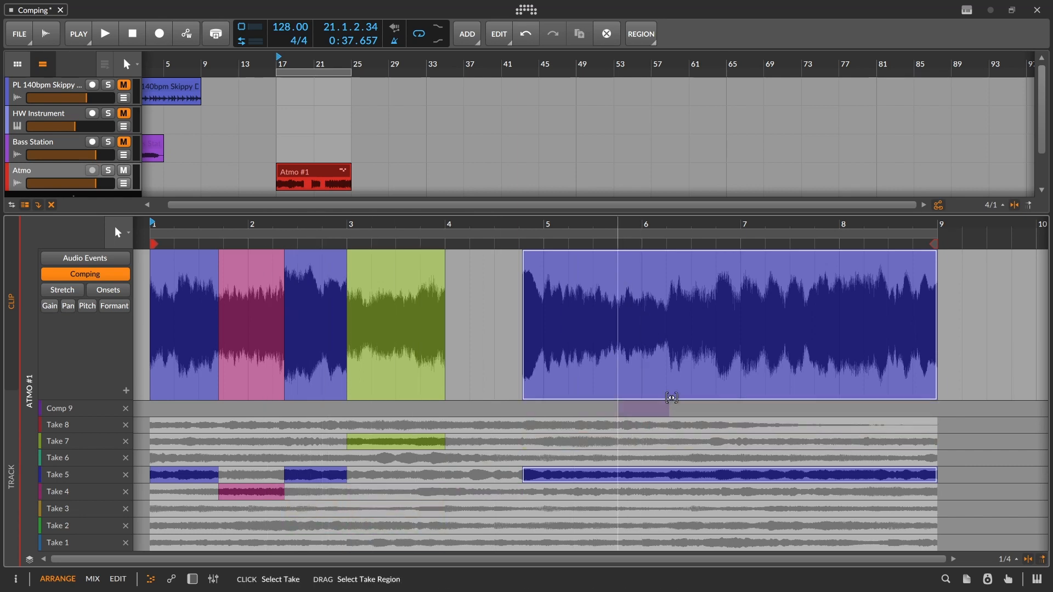
drag(470, 425, 507, 425)
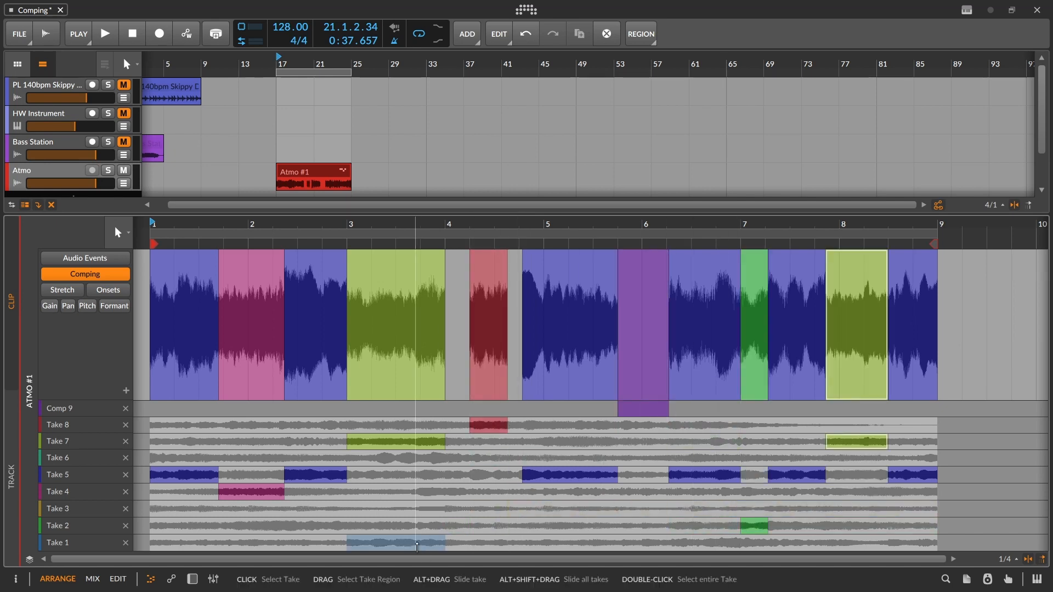
drag(544, 525, 573, 526)
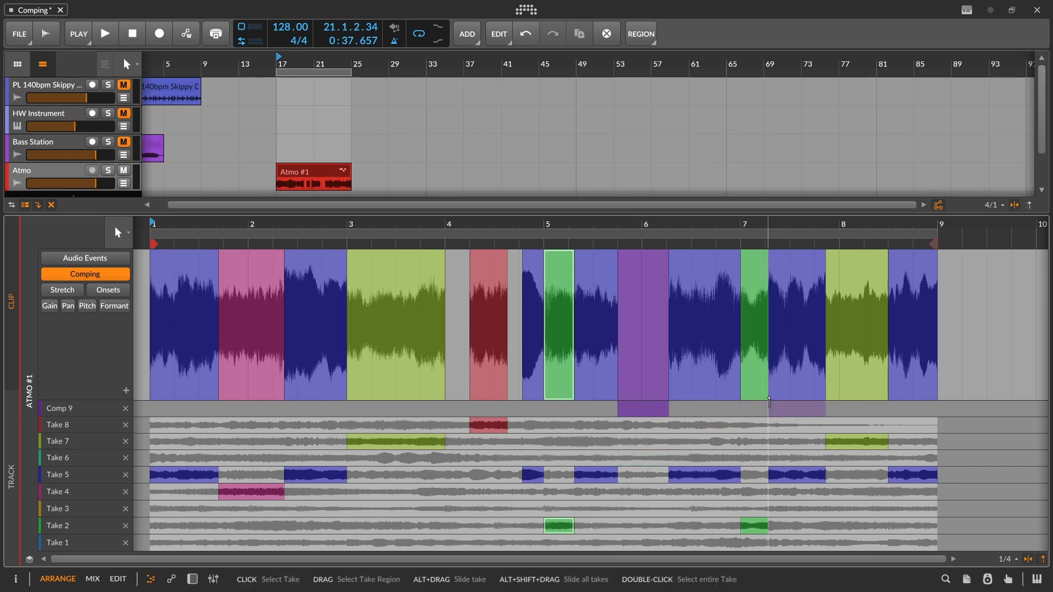
drag(372, 408, 397, 408)
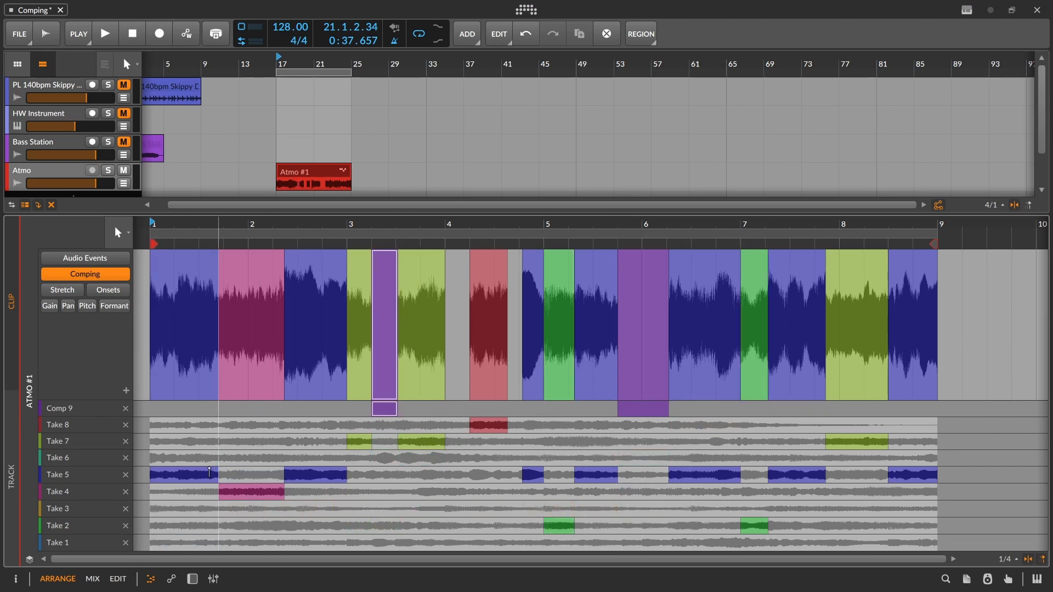
- Switch the comp's first region to Take 7 and its second region to the empty Comp 9
click(209, 472)
key(Up)
key(Up)
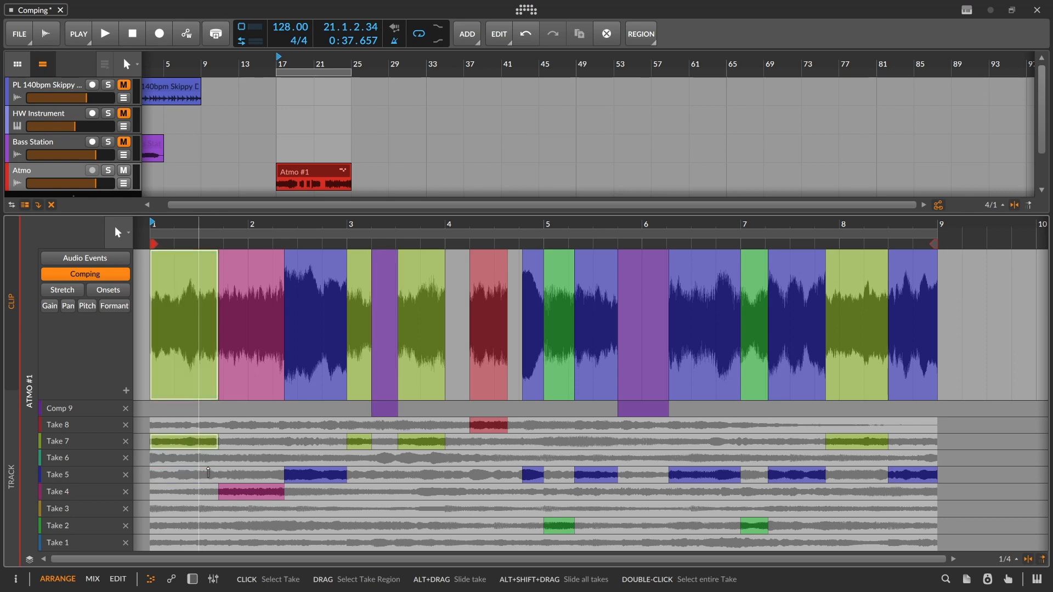
key(Right)
key(Down)
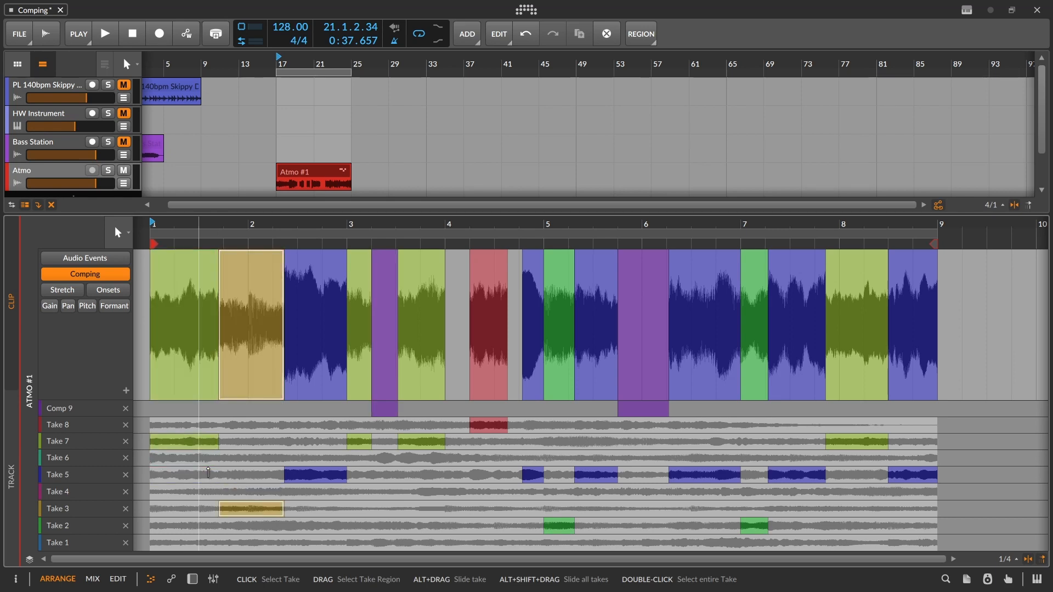
key(Up)
key(Up)
key(Up)
key(Up)
key(Down)
key(Down)
key(Down)
- Switch the comp's third region, ending at bar 3, to Take 1
key(Right)
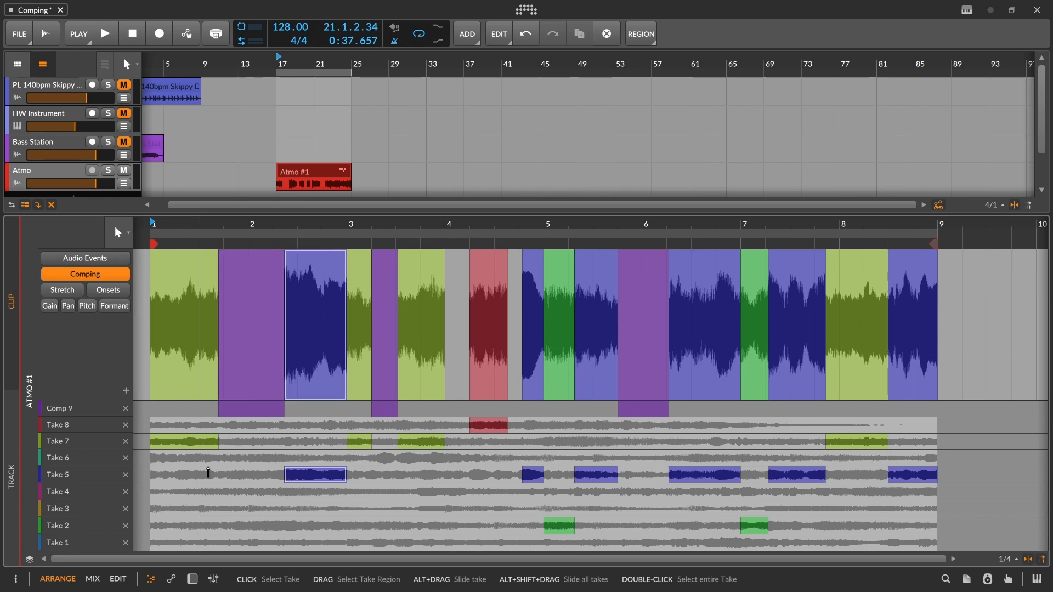
key(Down)
key(Down)
key(Down)
key(Down)
- Switch the region starting at bar 3 to Take 8 and the region ending at bar 4 to Take 6
key(Right)
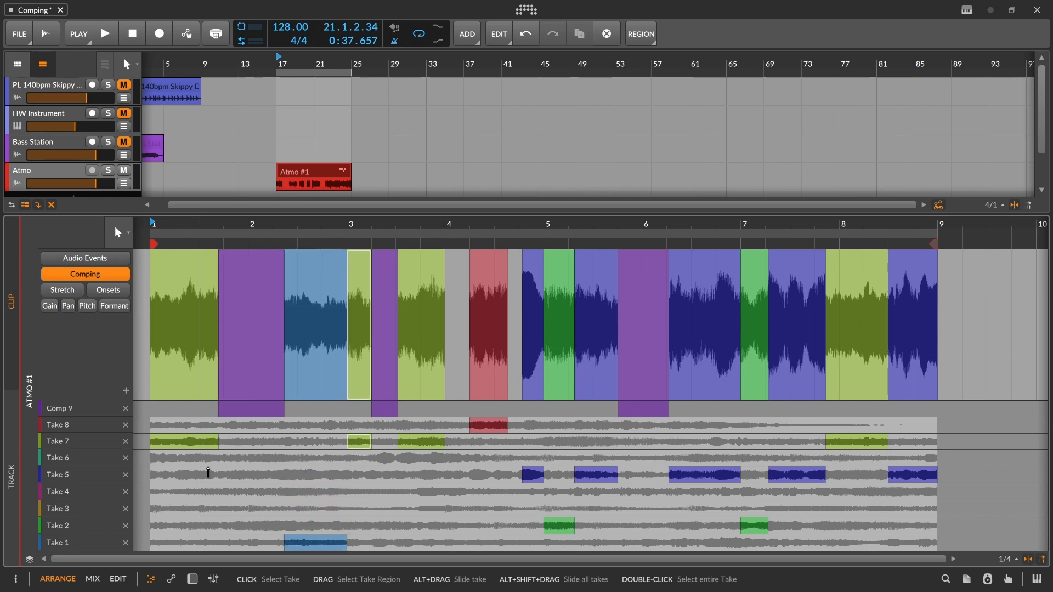
key(Up)
key(Right)
key(Right)
key(Down)
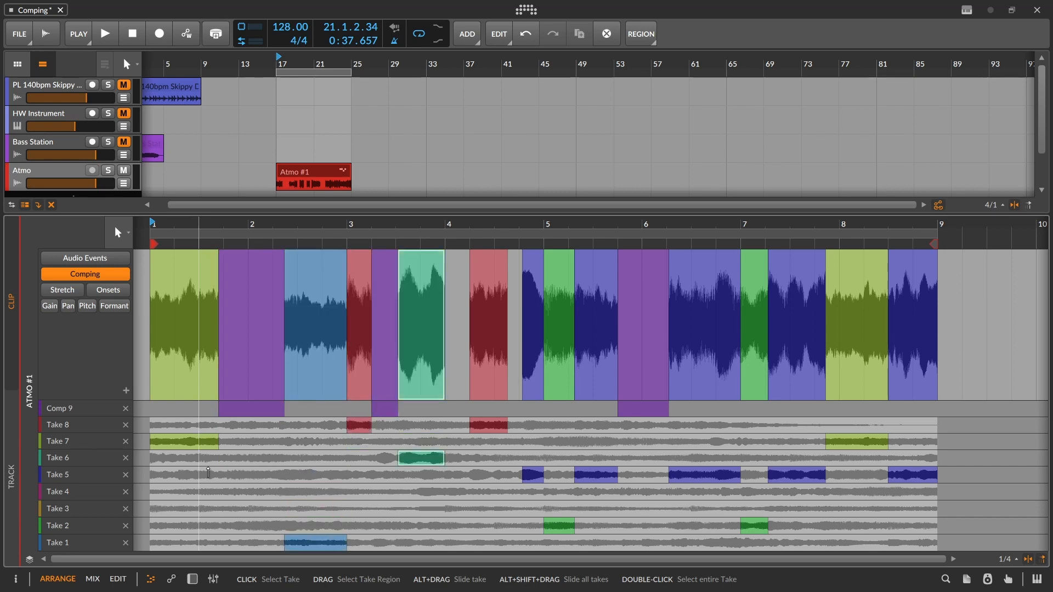
- Switch the isolated bar 4 region to Take 3, the region starting at bar 5 to Comp 9, and its two neighbours to Take 7
key(Right)
key(Down)
key(Down)
key(Down)
key(Down)
key(Down)
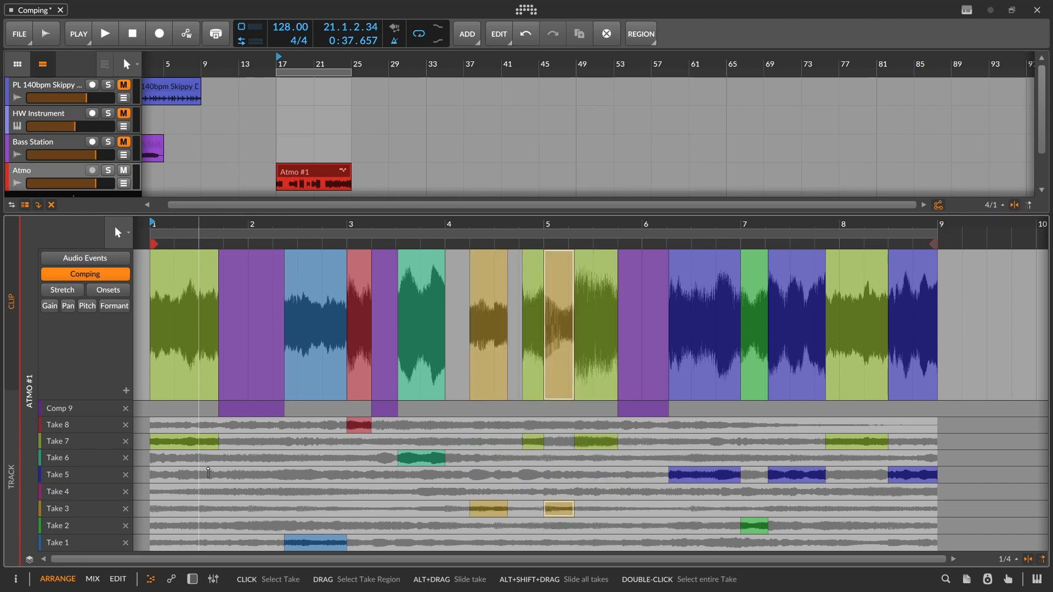
key(Up)
key(Up)
key(Up)
key(Up)
key(Up)
- Switch the last five comp regions, from bar 6 onward, to Take 3, Take 1, Take 6, Take 8 and Take 4 in order
key(Right)
key(Right)
key(Right)
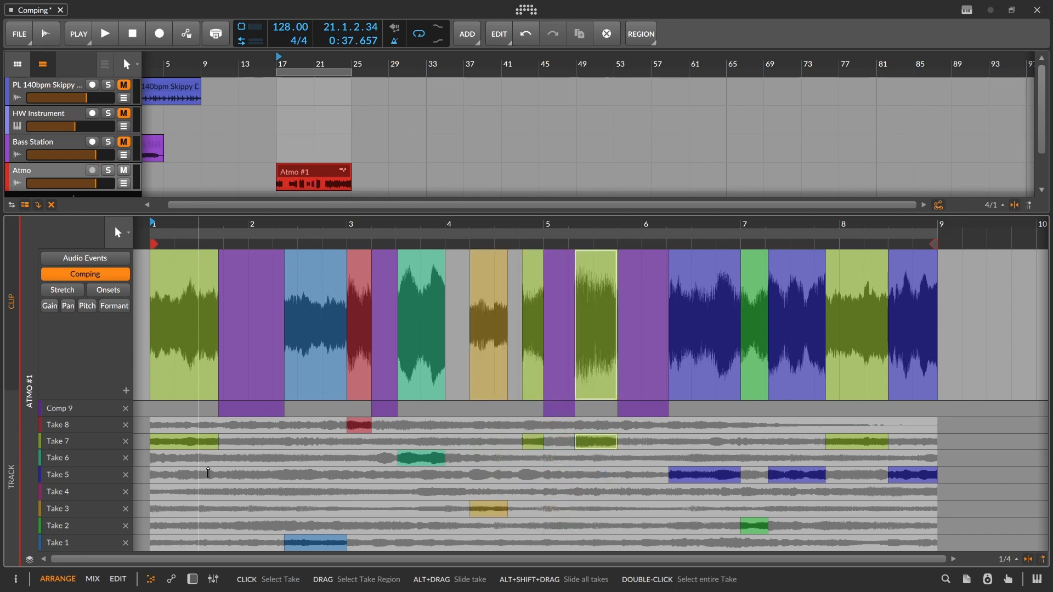
key(Up)
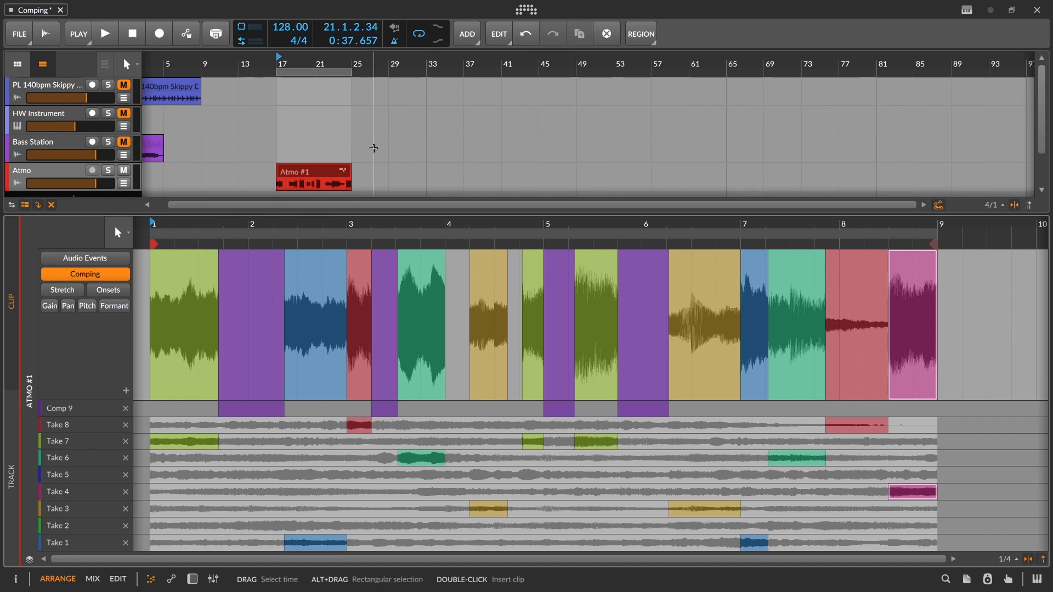
- Play the start of the revised comp, and raise the gain of the quiet Take 8 region around bar 8
key(space)
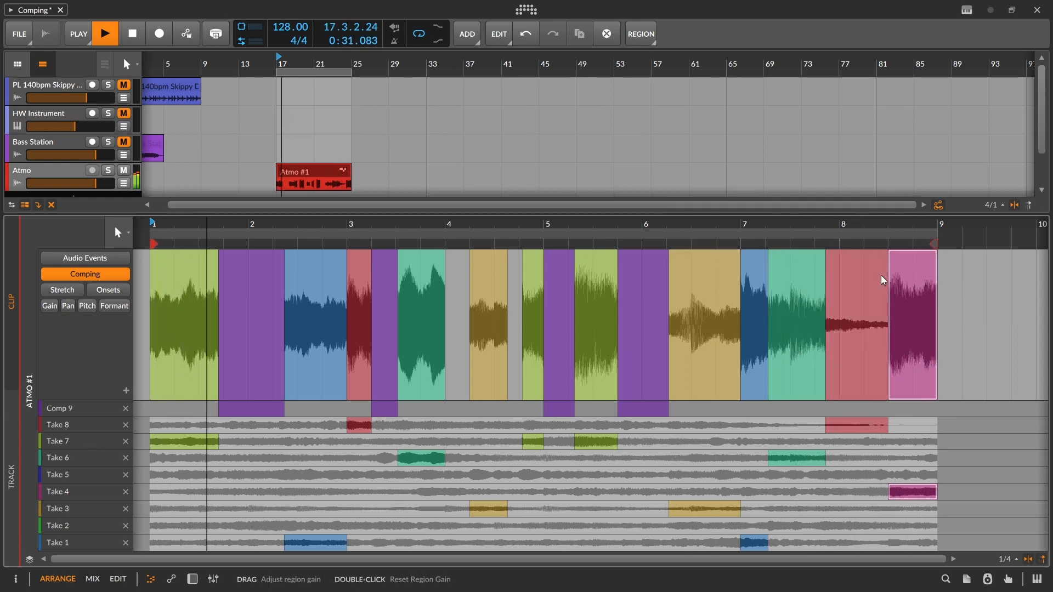
key(space)
drag(859, 259, 854, 214)
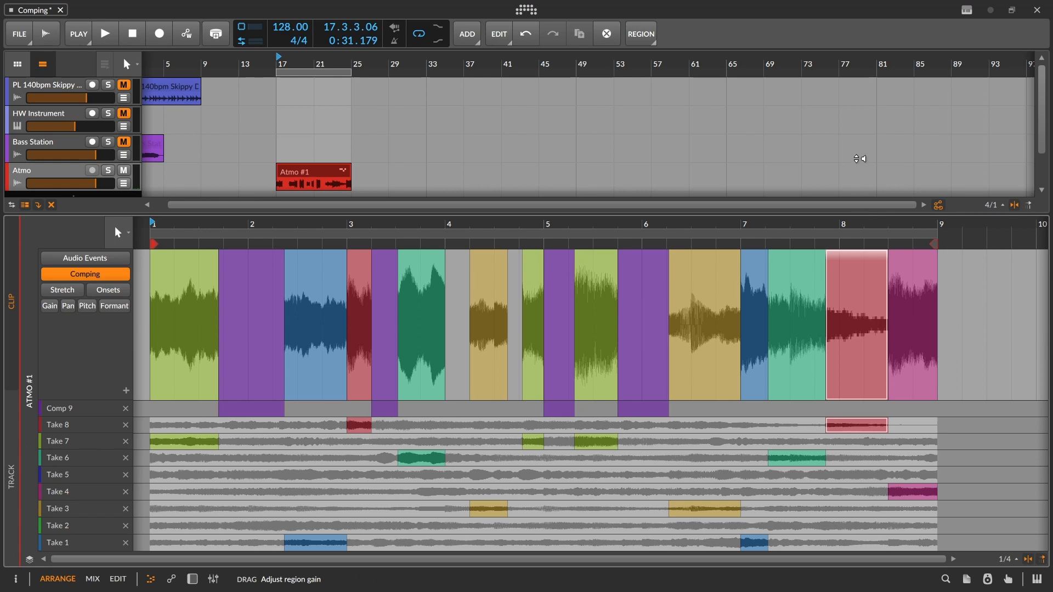
- Raise the gain of both Take 3 regions, the short Take 7 region before bar 5, the Take 1 region around bar 2.3 and the opening Take 7 region
drag(705, 255, 711, 212)
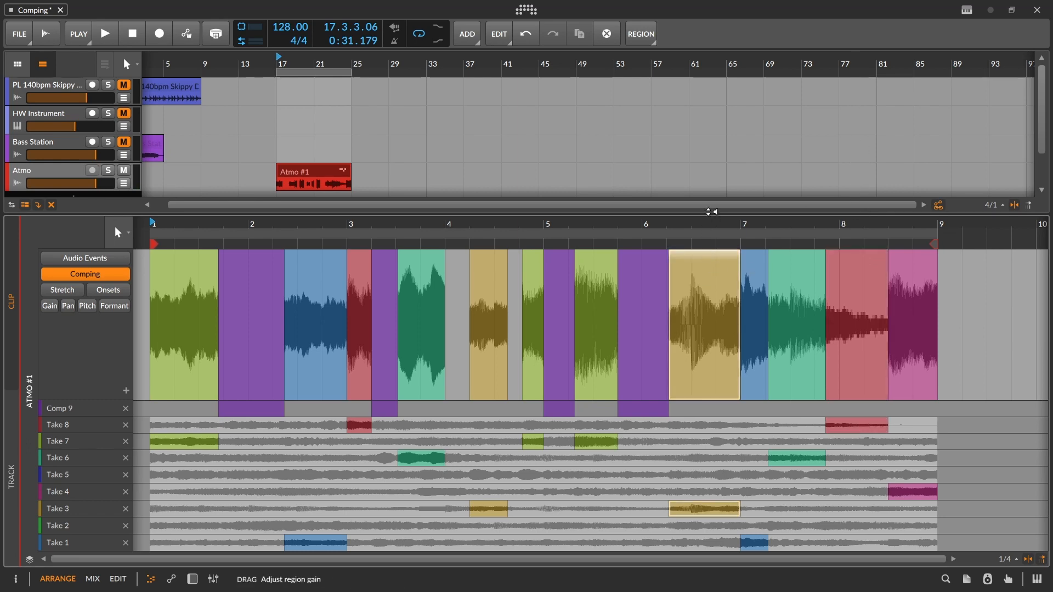
drag(491, 256, 488, 221)
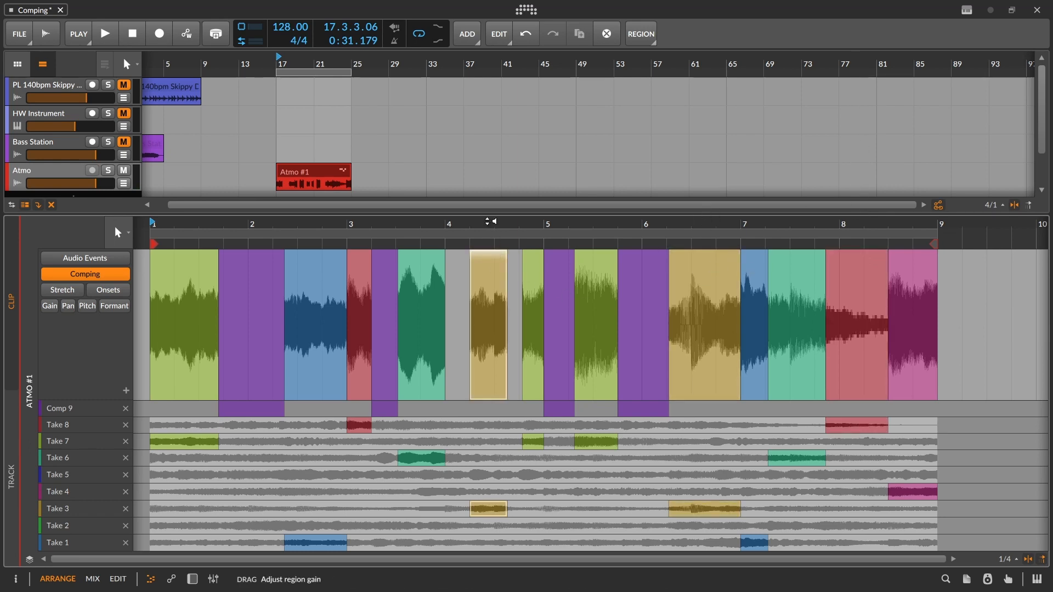
click(530, 252)
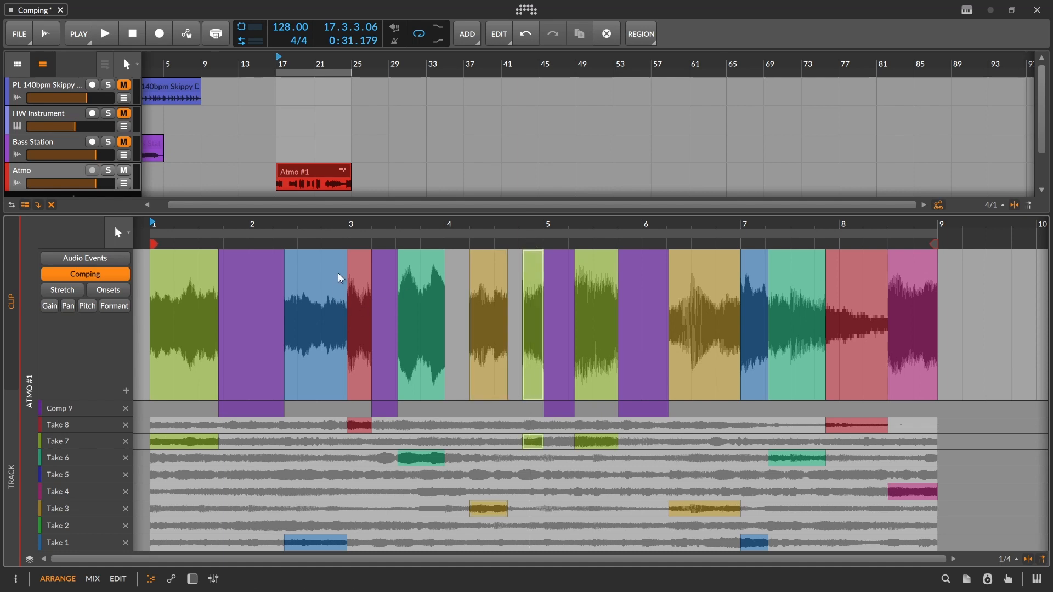
click(323, 253)
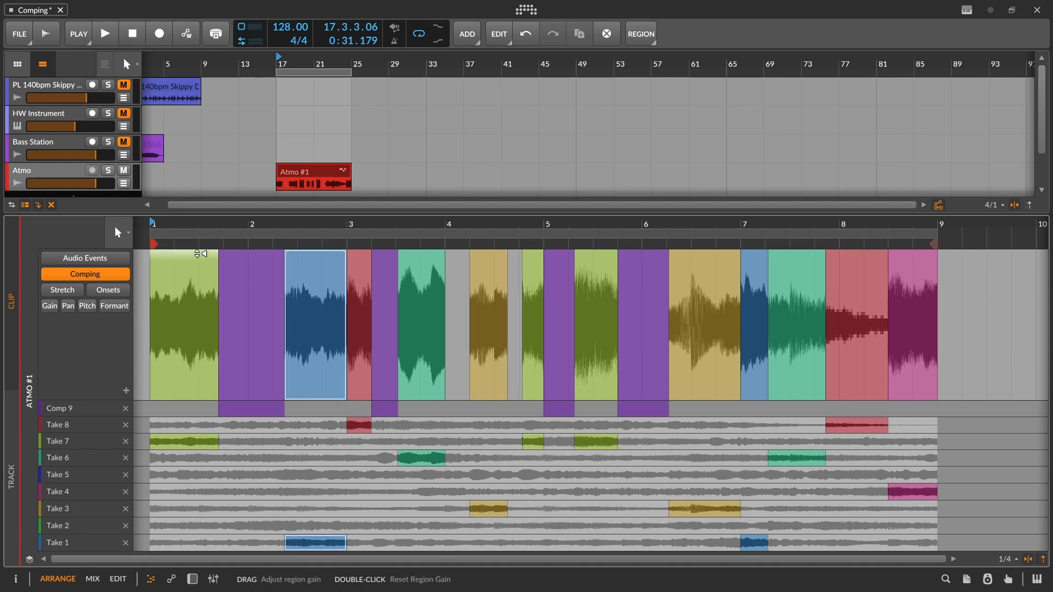
click(197, 253)
- Play the comp, add a short Take 5 region at bar 2, and add a short region at bar 6 switched to Take 4
key(space)
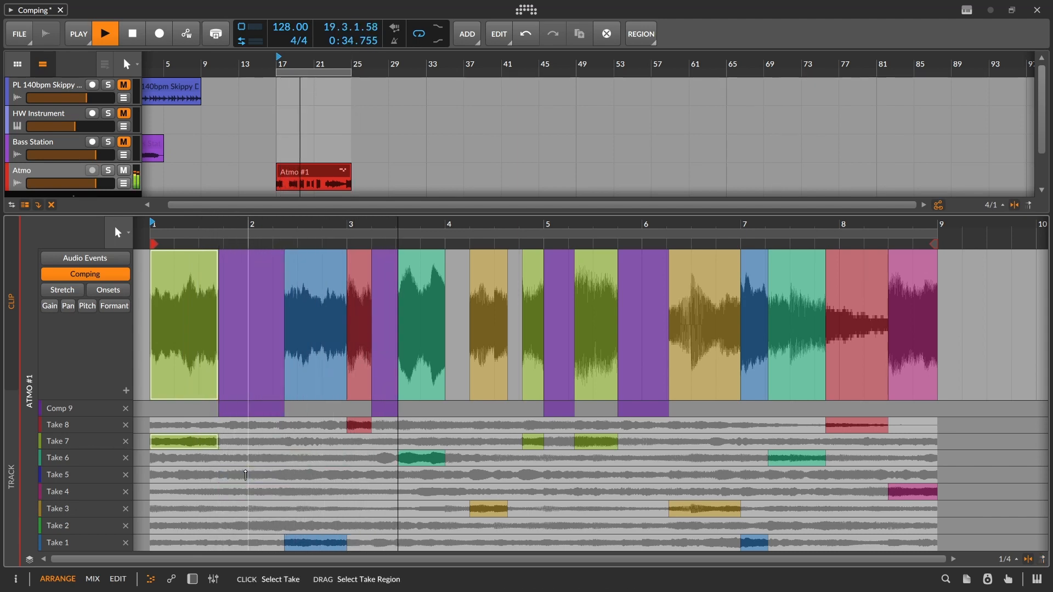
drag(246, 474, 272, 475)
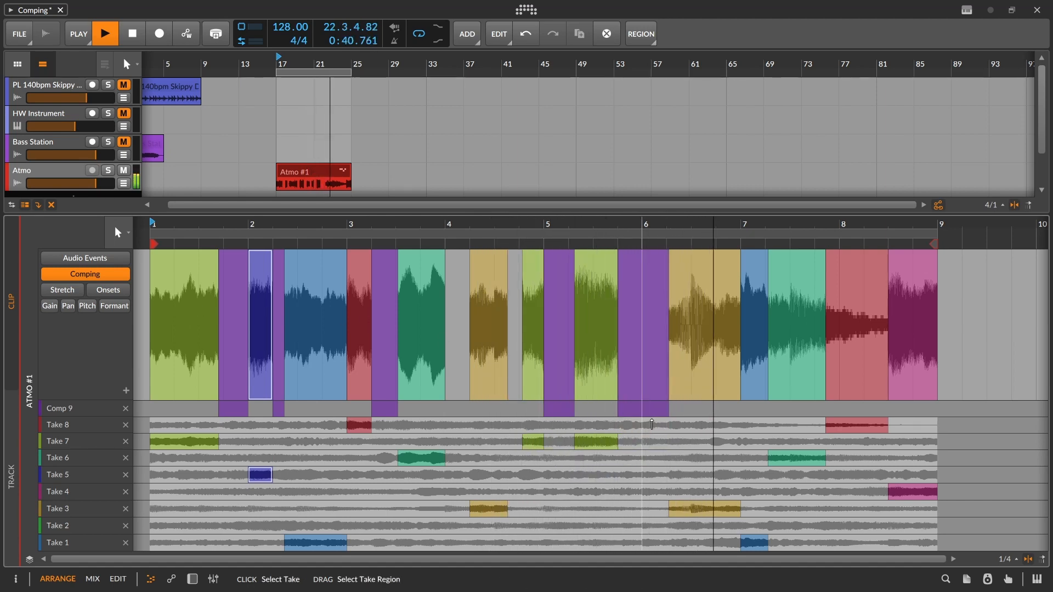
click(652, 423)
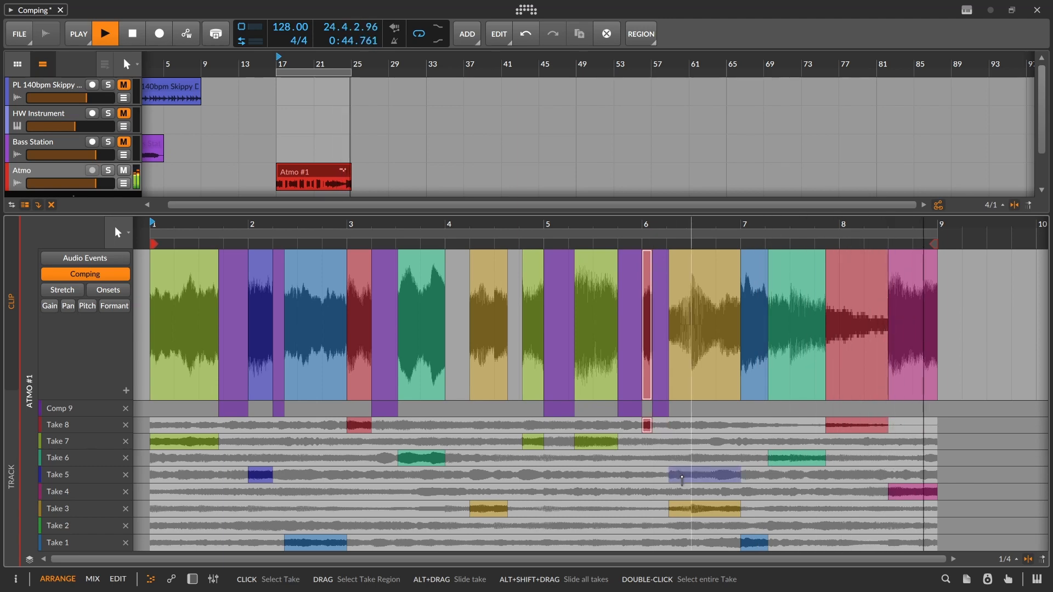
key(Down)
key(Down)
key(Down)
key(Down)
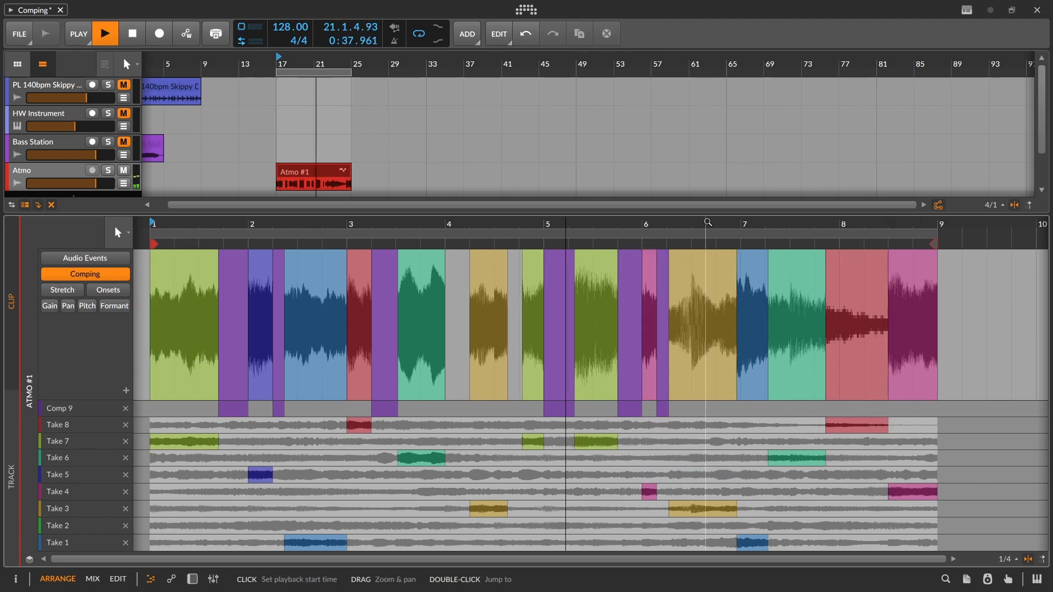
- Move the boundary between the Take 3 and Take 1 regions before bar 7 back to 6.4, and stop playback
drag(722, 226, 705, 248)
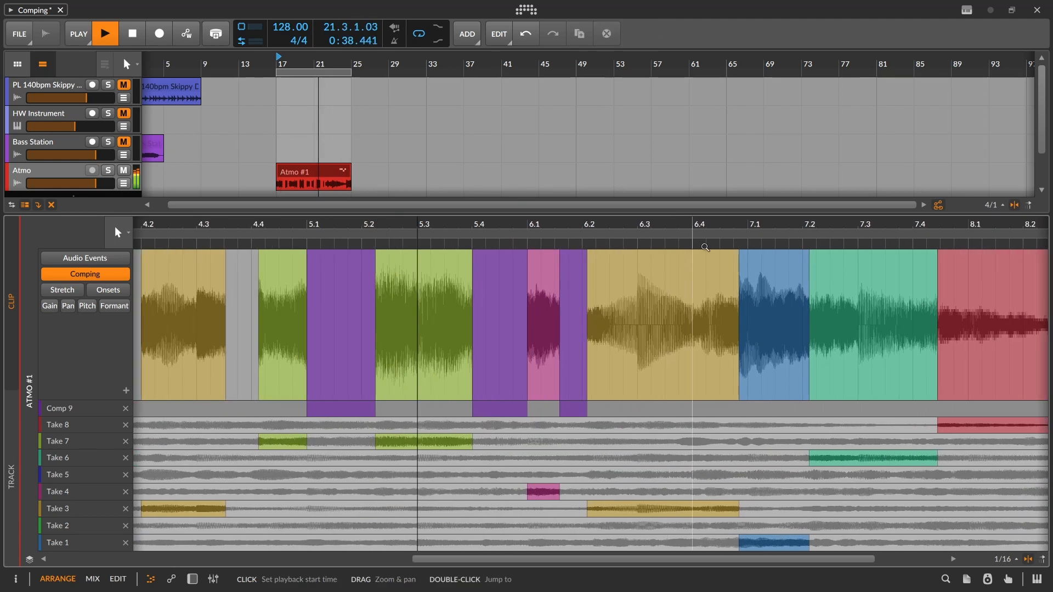
drag(738, 289, 693, 289)
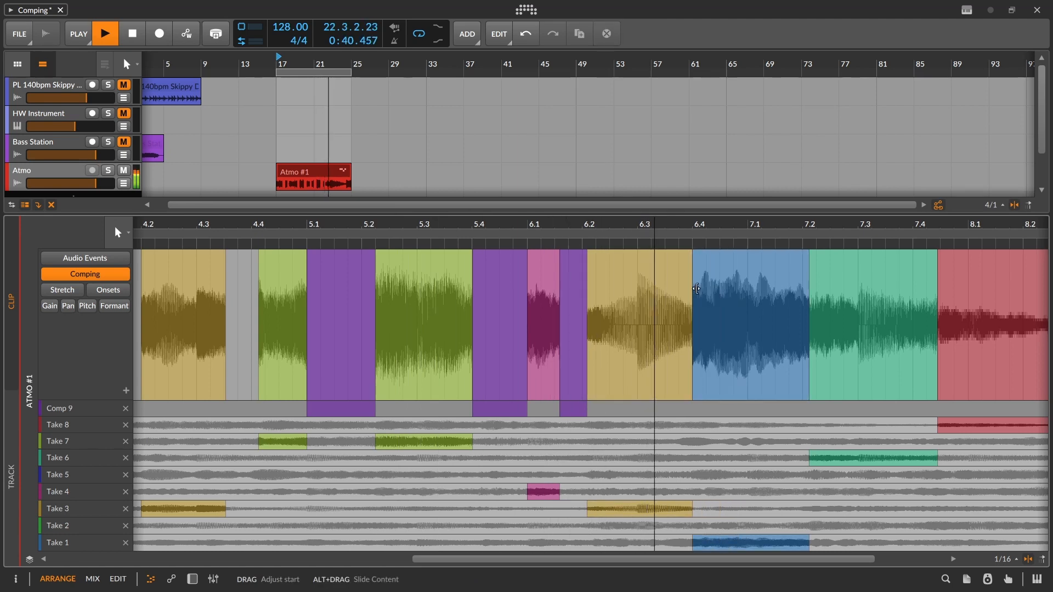
drag(680, 225, 651, 226)
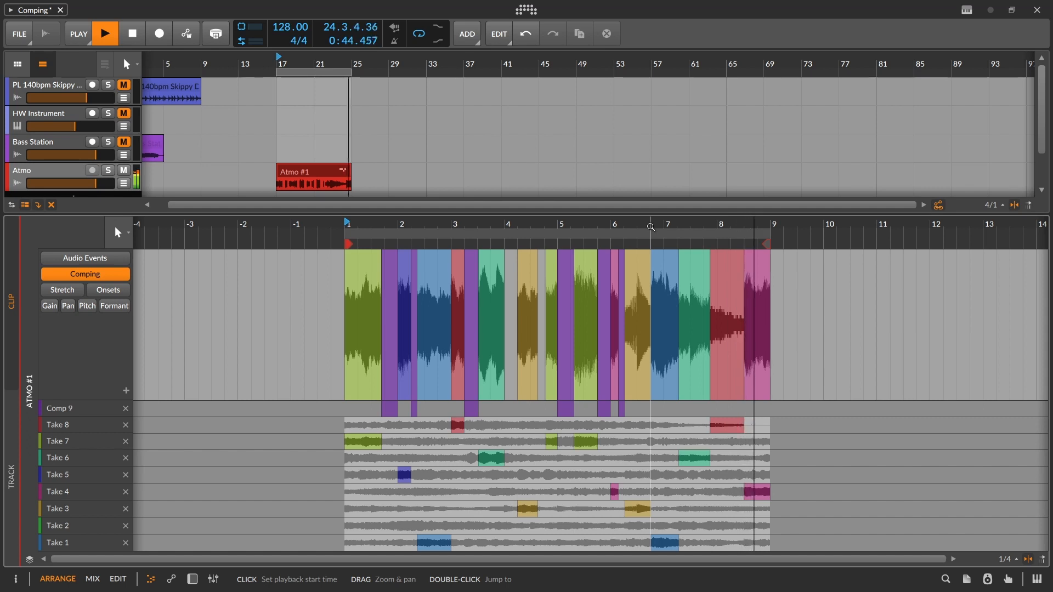
key(space)
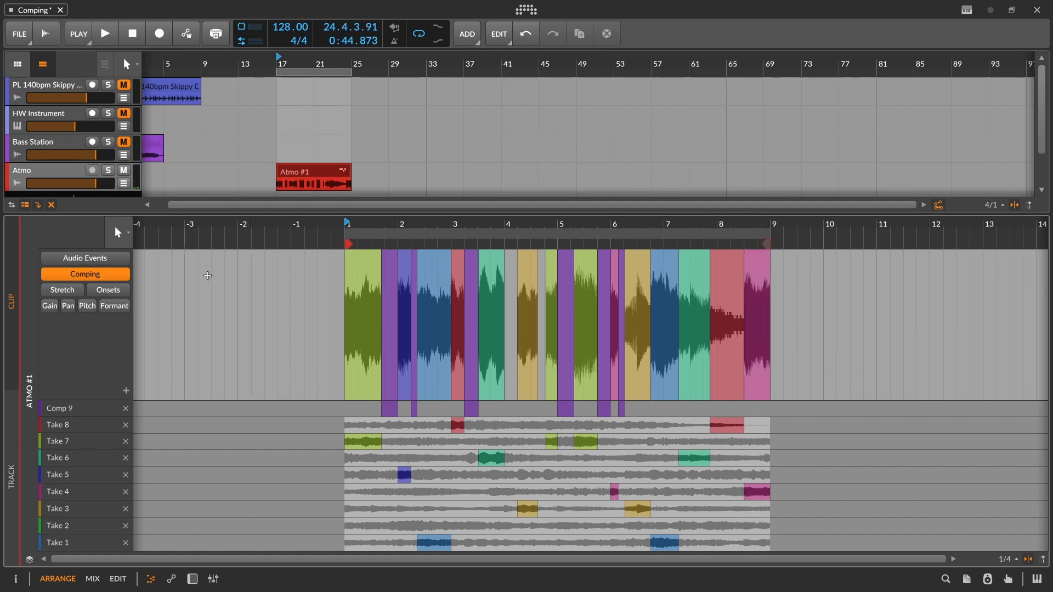
- Store the comp's contents as a new take, use that entire take for the Atmo clip, and play it
click(126, 392)
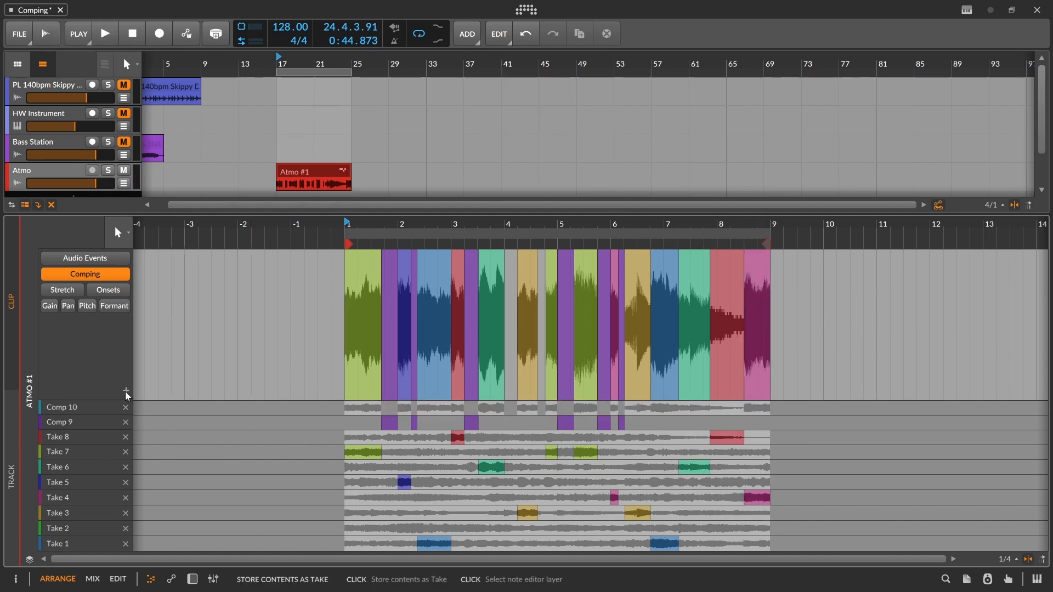
click(357, 409)
double_click(357, 408)
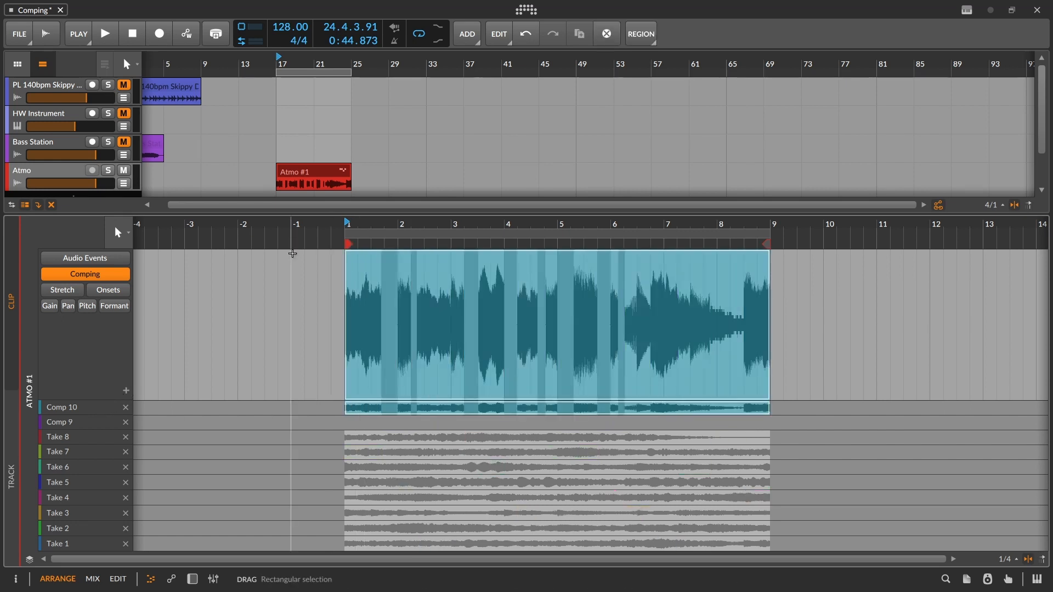
click(296, 177)
key(space)
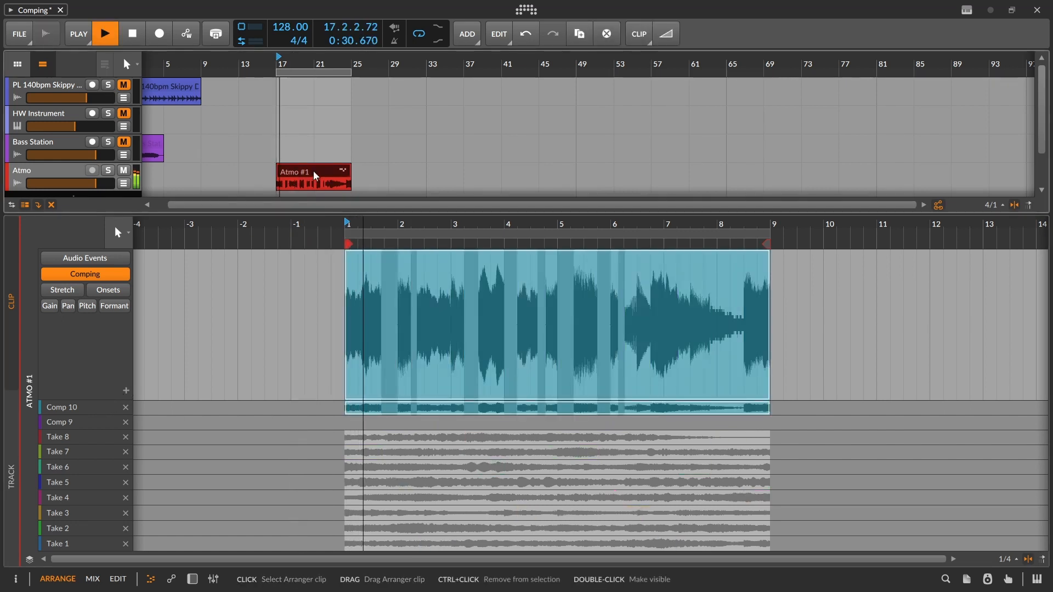
- Show the Atmo track's device chain, stop playback, and insert the Reverb device
drag(233, 214, 226, 304)
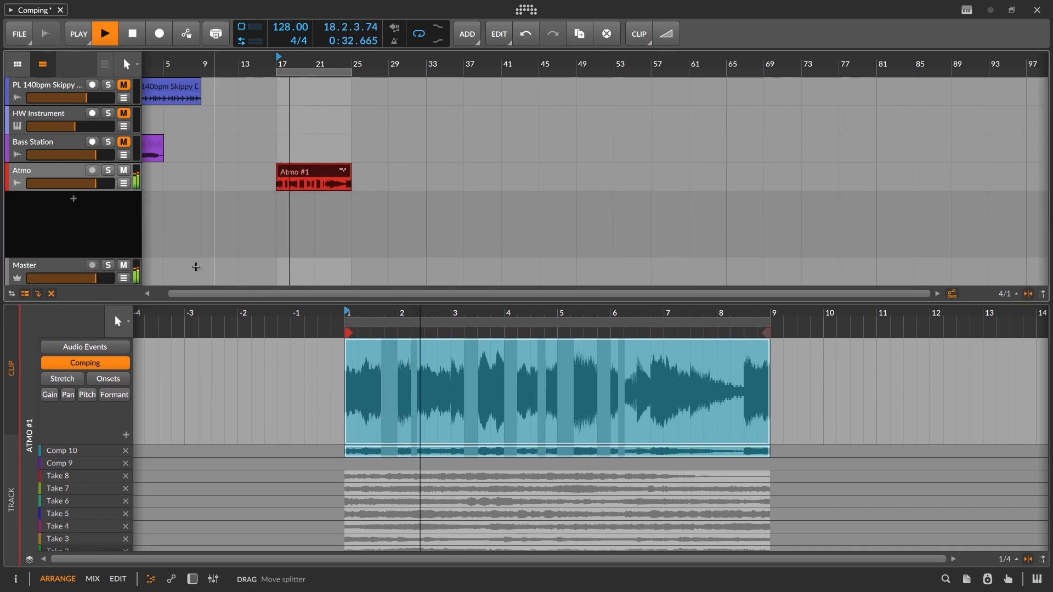
double_click(48, 173)
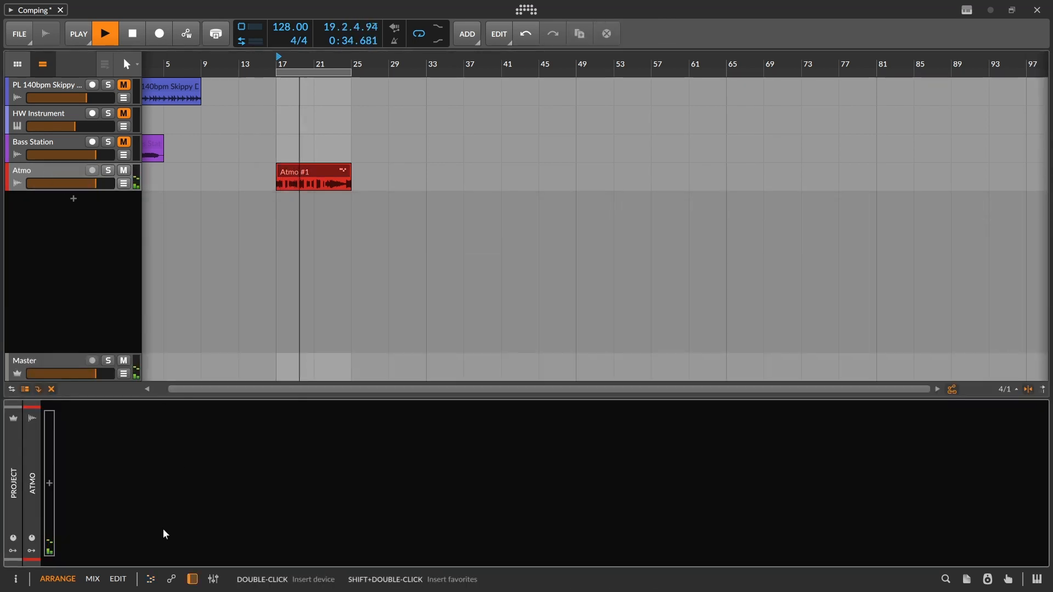
key(space)
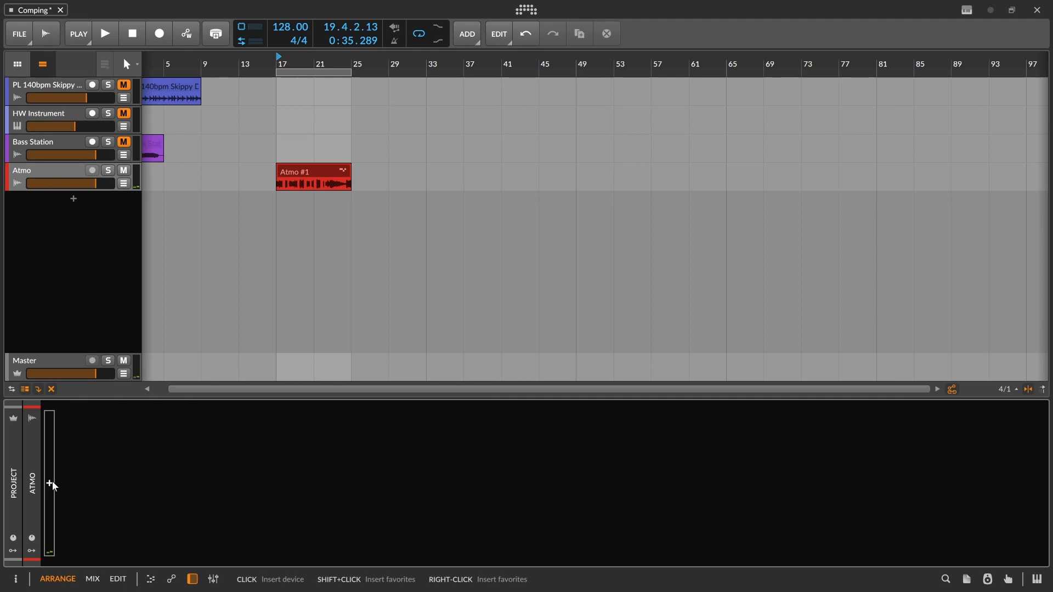
click(49, 484)
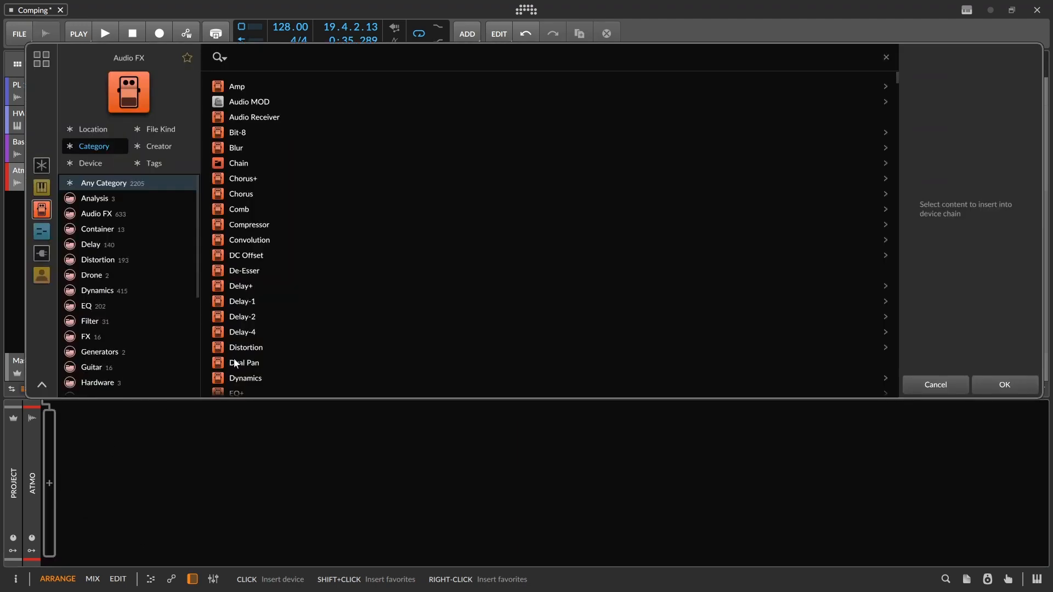
text(rever)
click(235, 86)
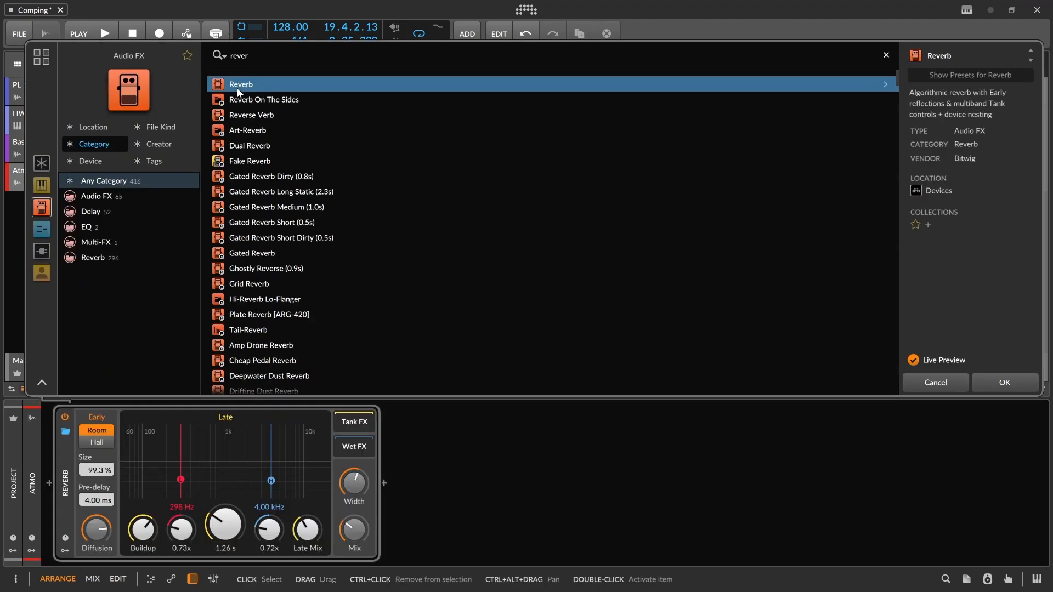
- Add the Delay-2 and EQ-5 devices after the Reverb on the Atmo track
text(de)
click(333, 130)
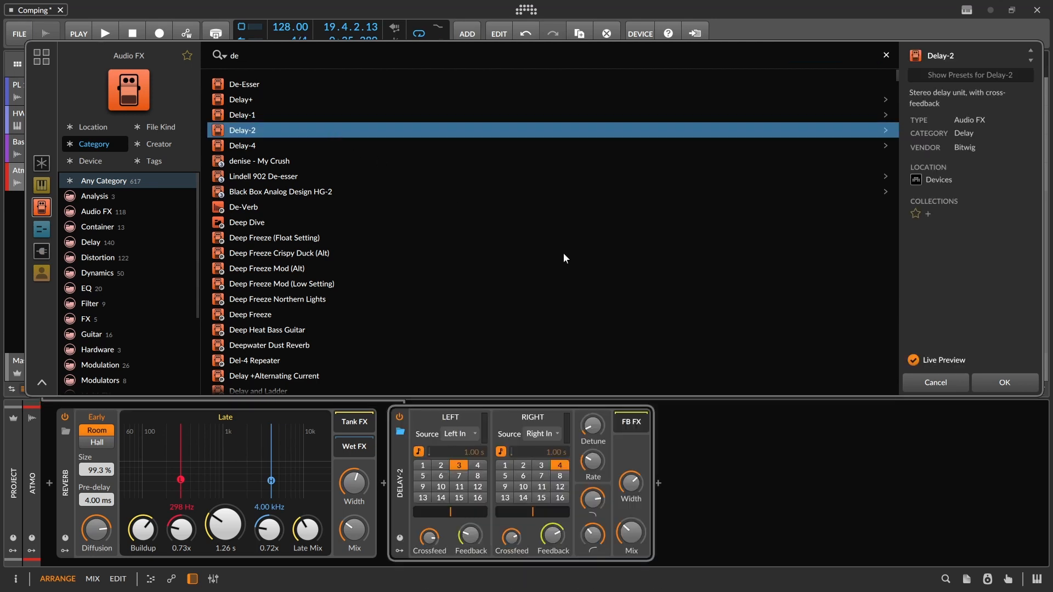
click(659, 483)
text(eq)
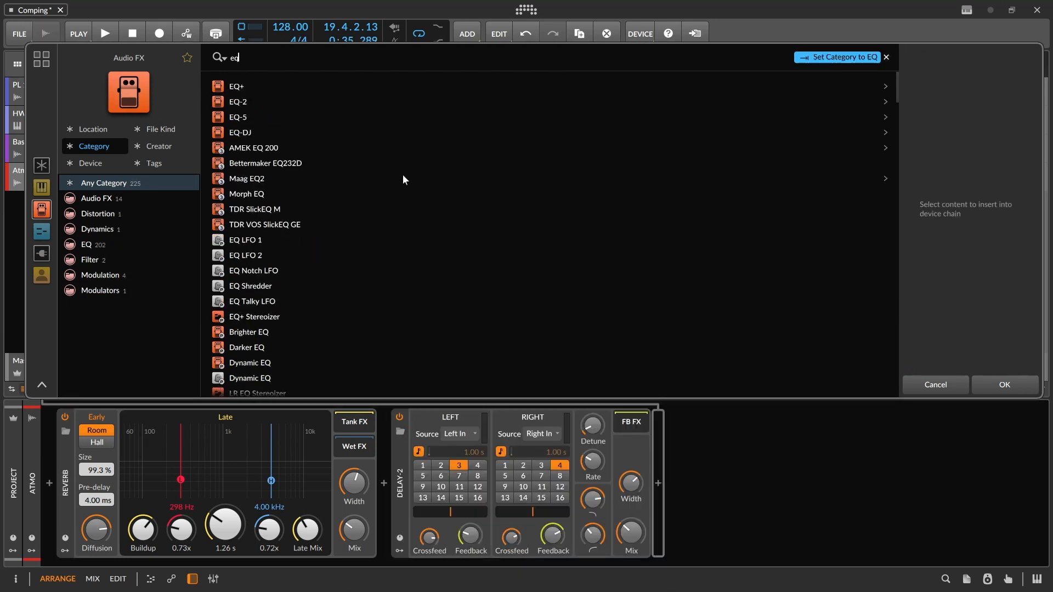
click(361, 114)
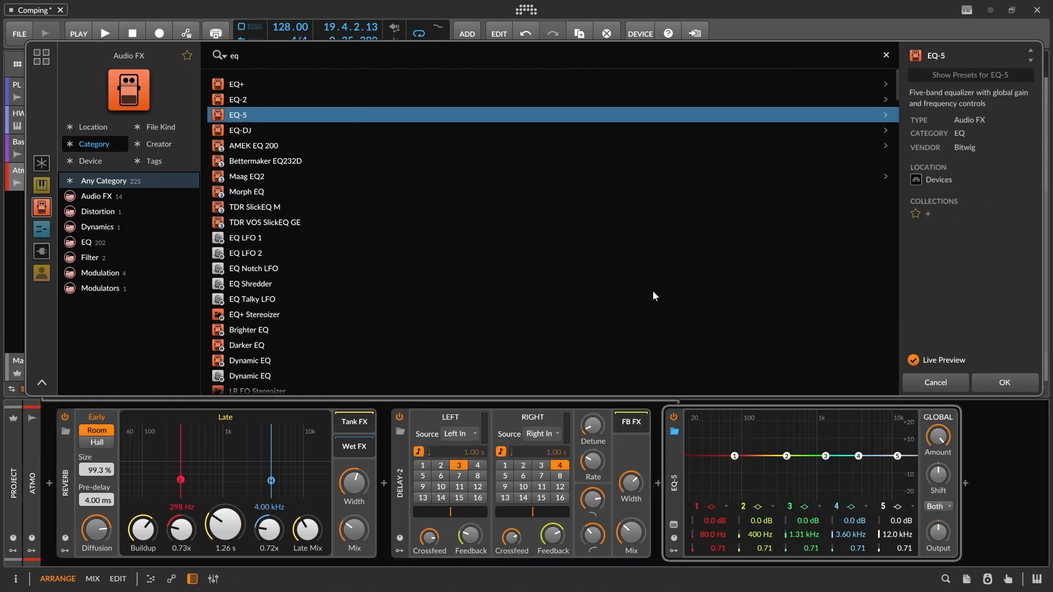
click(998, 389)
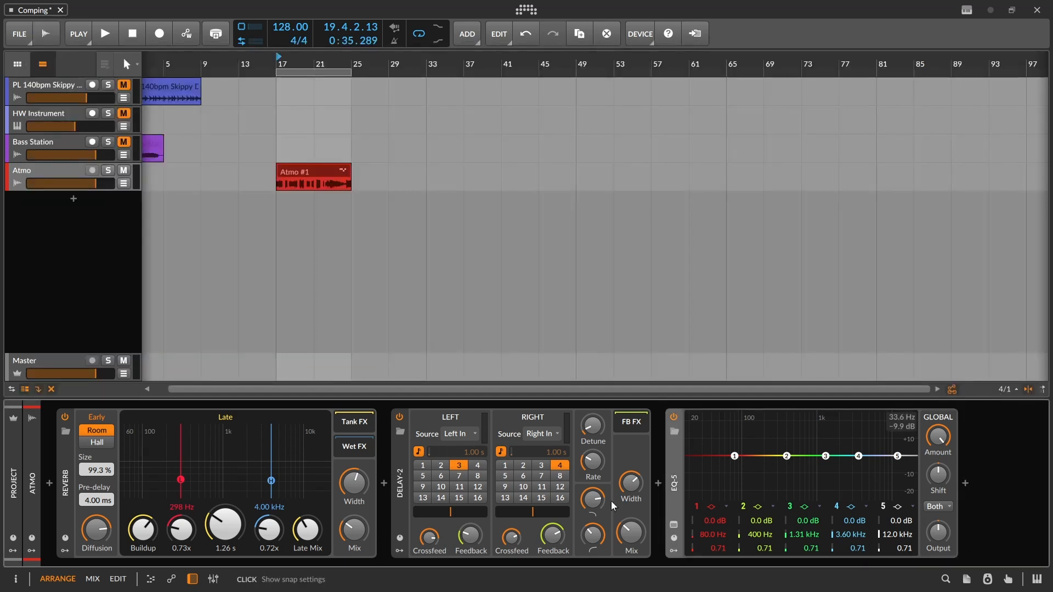
- Play the track, raise the Reverb's mix, switch its early reflections to Hall, and lengthen the late decay time
key(space)
drag(355, 528, 350, 463)
click(103, 445)
drag(219, 512, 219, 477)
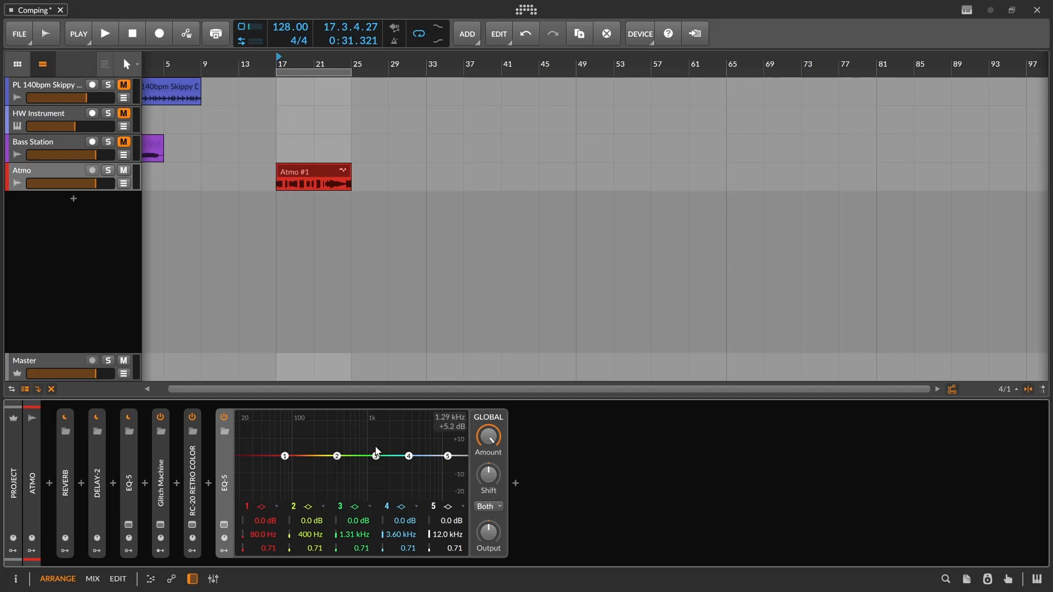
- During playback, set the last EQ-5's band 1 to a low cut at 130 Hz, boost band 2 by 7.5 dB at 134 Hz, and lower the output
key(space)
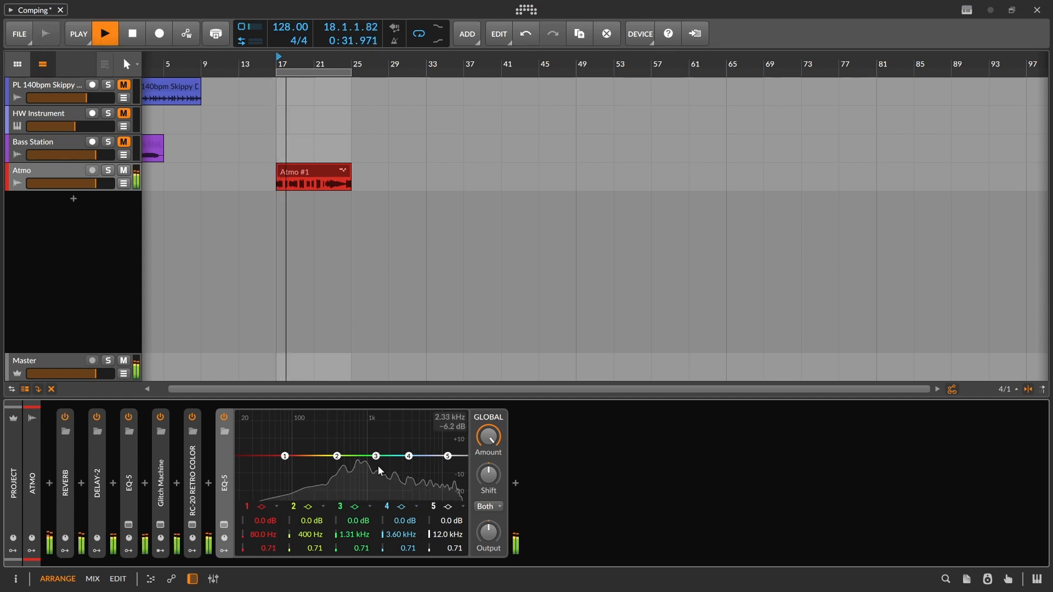
mouse_move(285, 456)
mouse_down()
mouse_move(329, 438)
mouse_move(301, 454)
mouse_up()
click(276, 505)
click(291, 535)
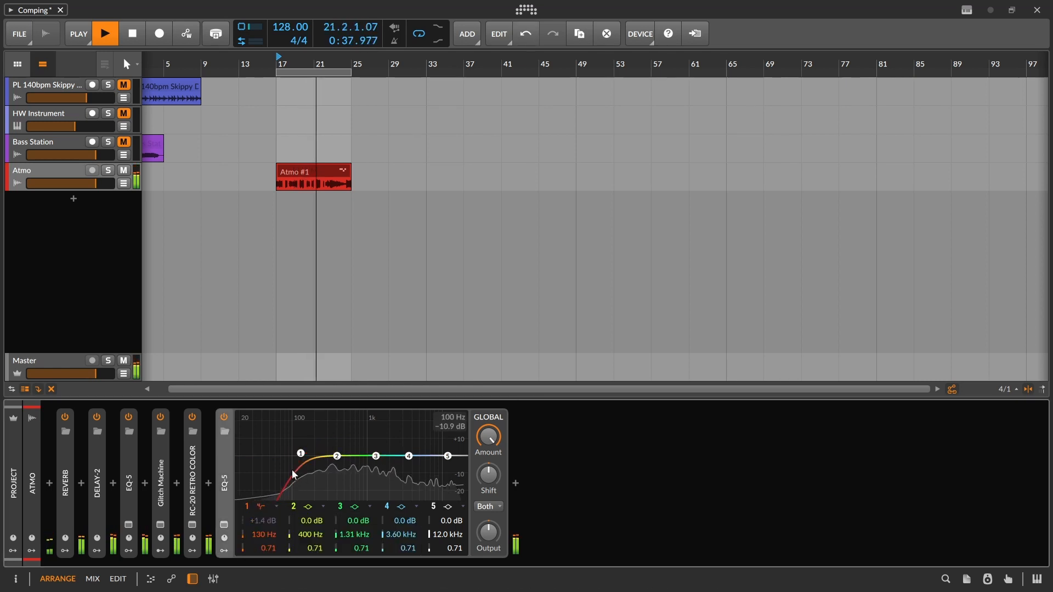
drag(337, 455, 301, 444)
drag(475, 527, 475, 548)
- Set band 4 of the last EQ-5 to -13.9 dB at 3.32 kHz with Q 0.26, make band 5 a high cut at 7.46 kHz, and collapse the device
drag(409, 456, 433, 479)
drag(407, 548, 407, 574)
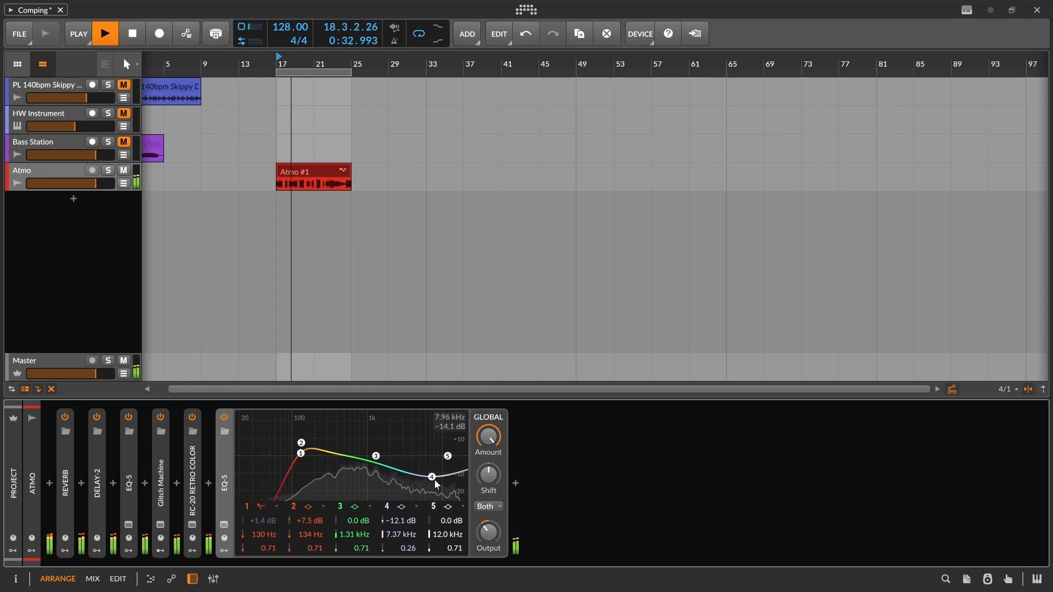
drag(433, 478, 407, 479)
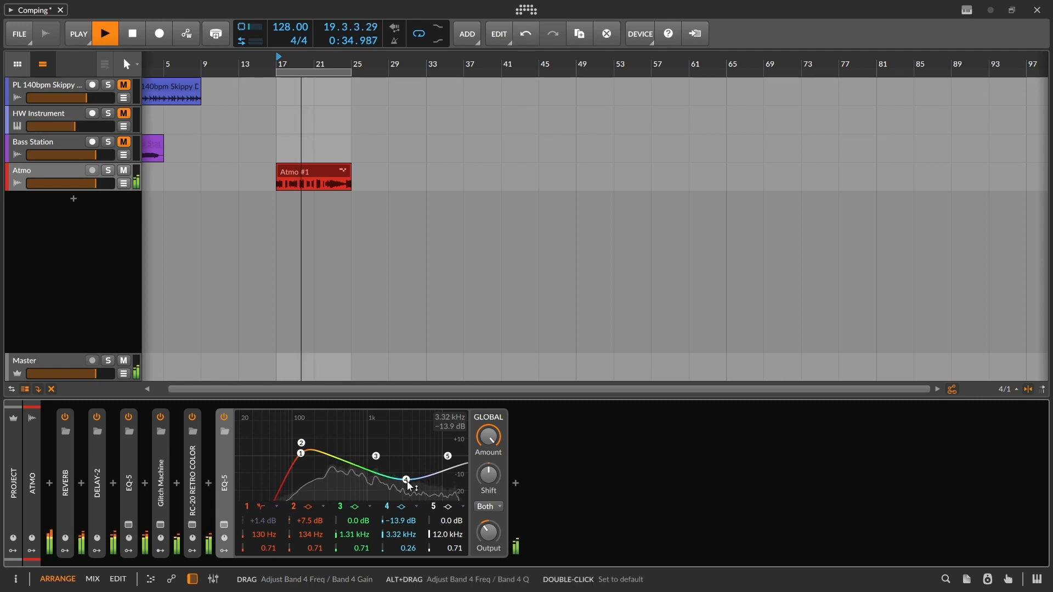
click(454, 516)
click(458, 522)
drag(447, 535, 486, 526)
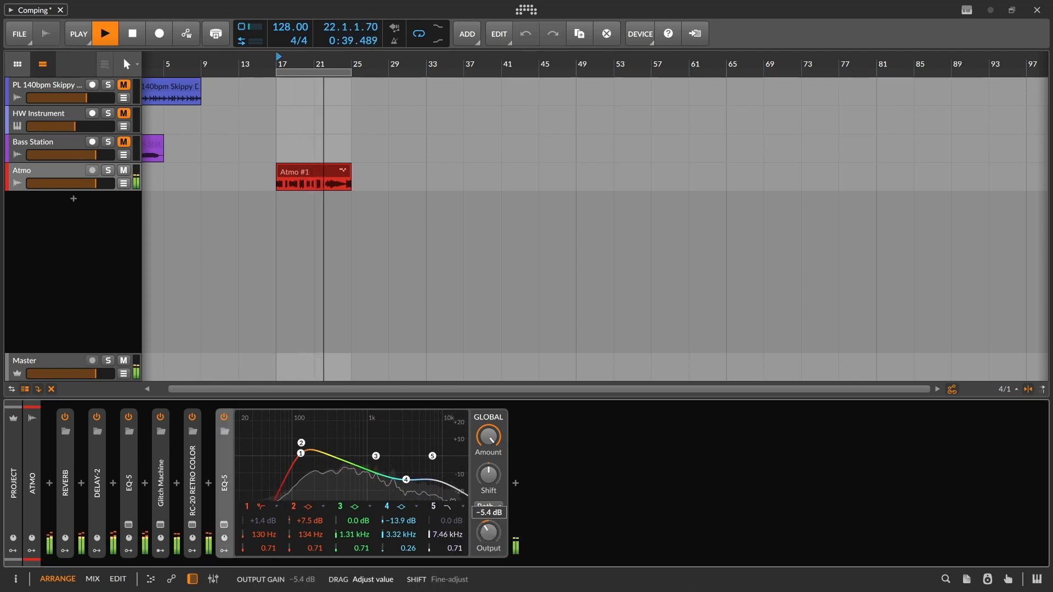
double_click(227, 488)
- Move the PL 140bpm Skippy clip to bar 17 so it aligns with the Atmo clip, and unmute its track
drag(277, 61, 270, 72)
drag(189, 84, 273, 86)
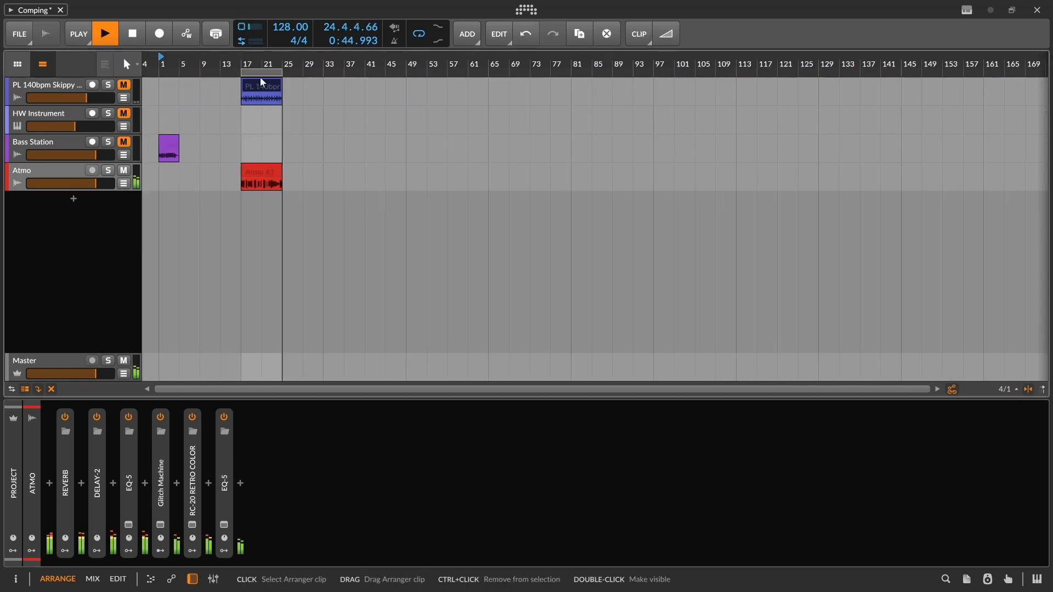
click(123, 85)
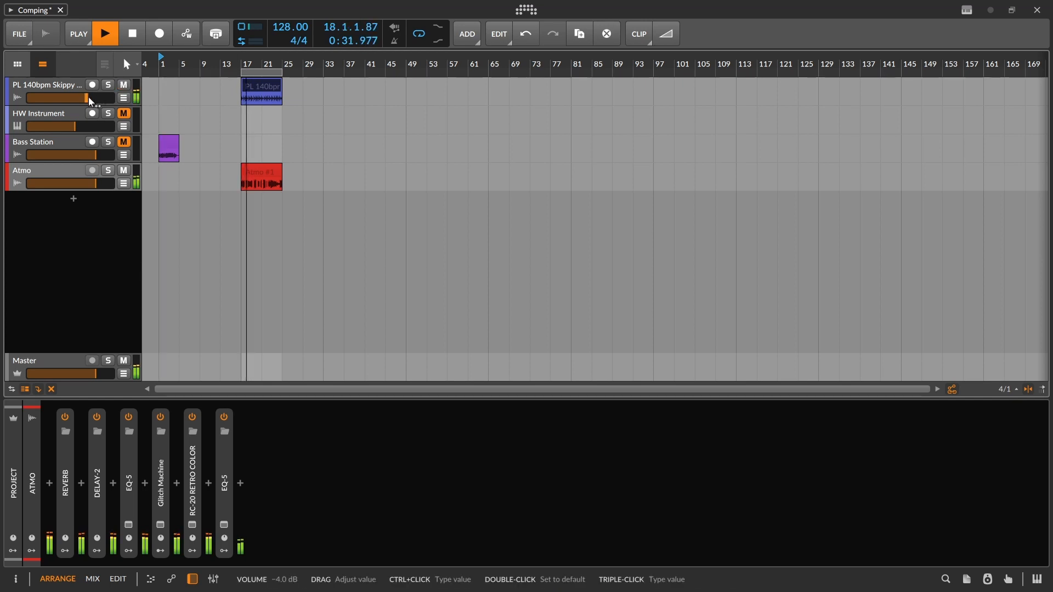
- Slightly raise the volumes of the PL 140bpm Skippy and Atmo tracks, and fine-tune the output gain of the last EQ-5
drag(89, 98, 91, 97)
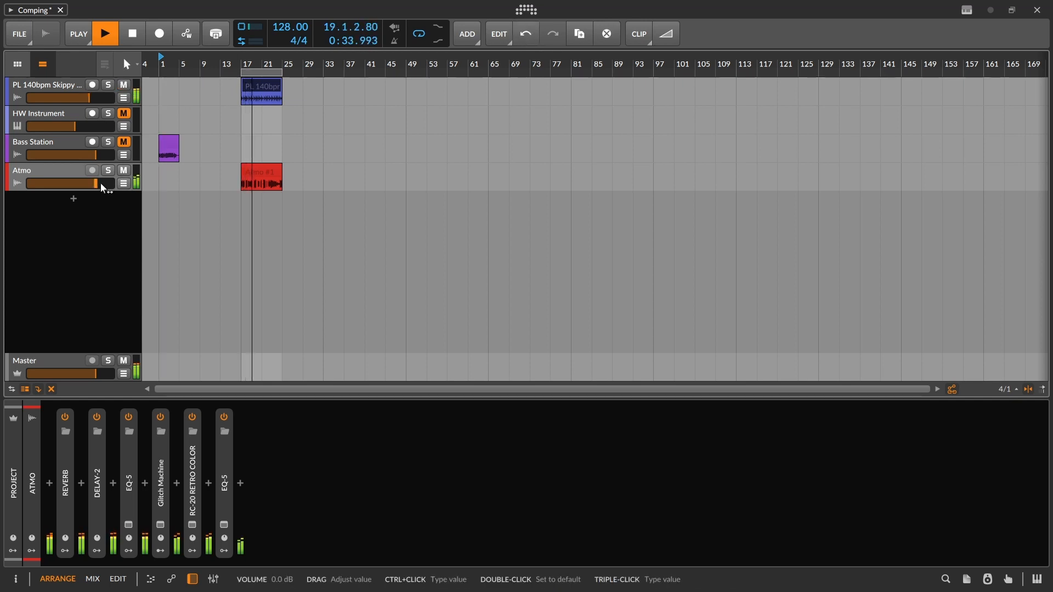
drag(97, 183, 97, 183)
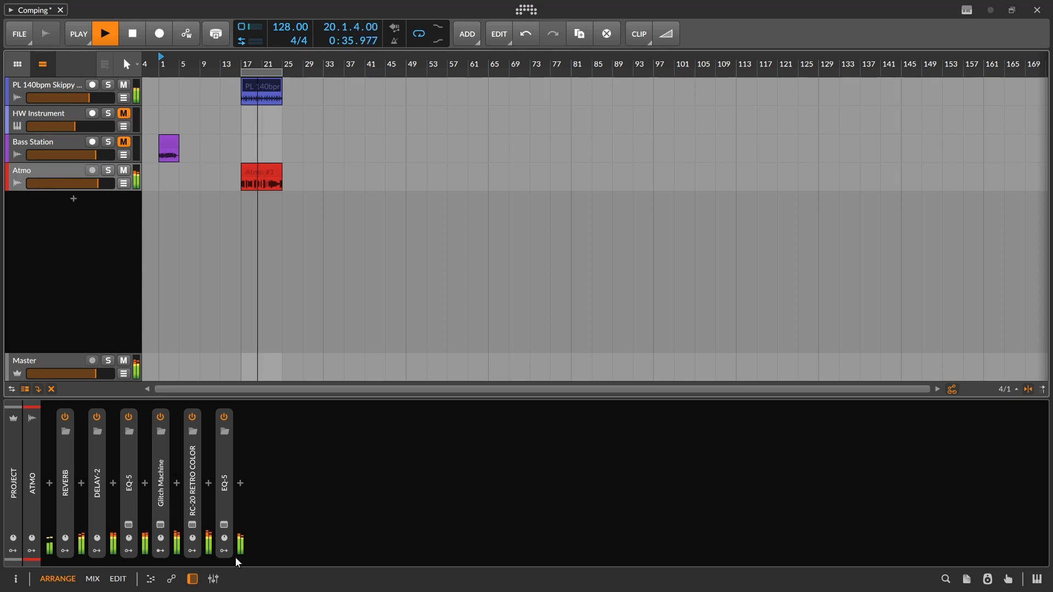
click(224, 482)
drag(488, 532, 488, 541)
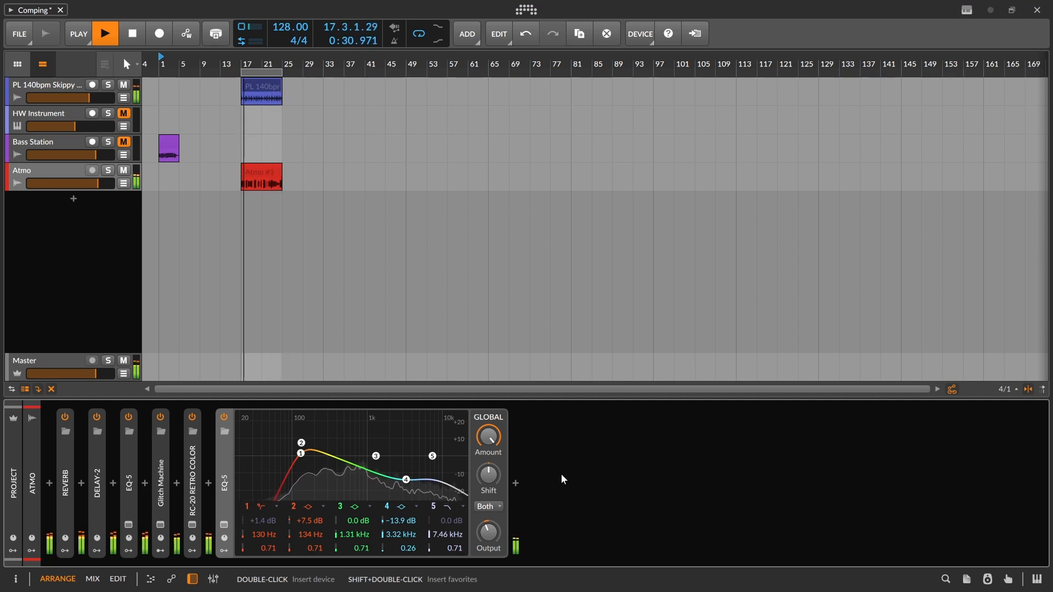
- Stop playback and add the Hit FX 03 Finga sample as a new take in the Audio 2 #1 clip
key(space)
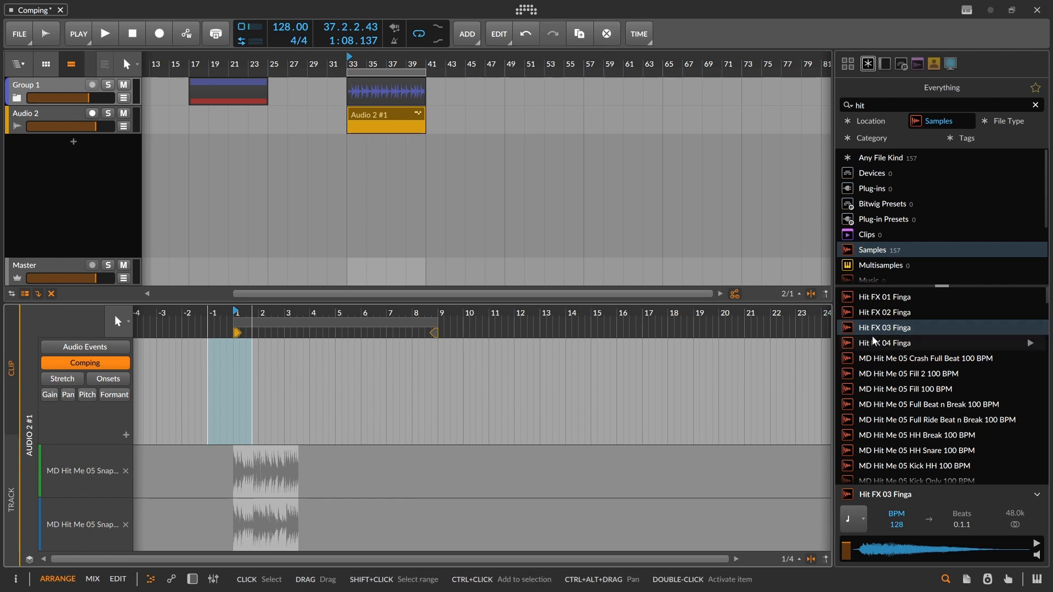
drag(872, 329, 436, 455)
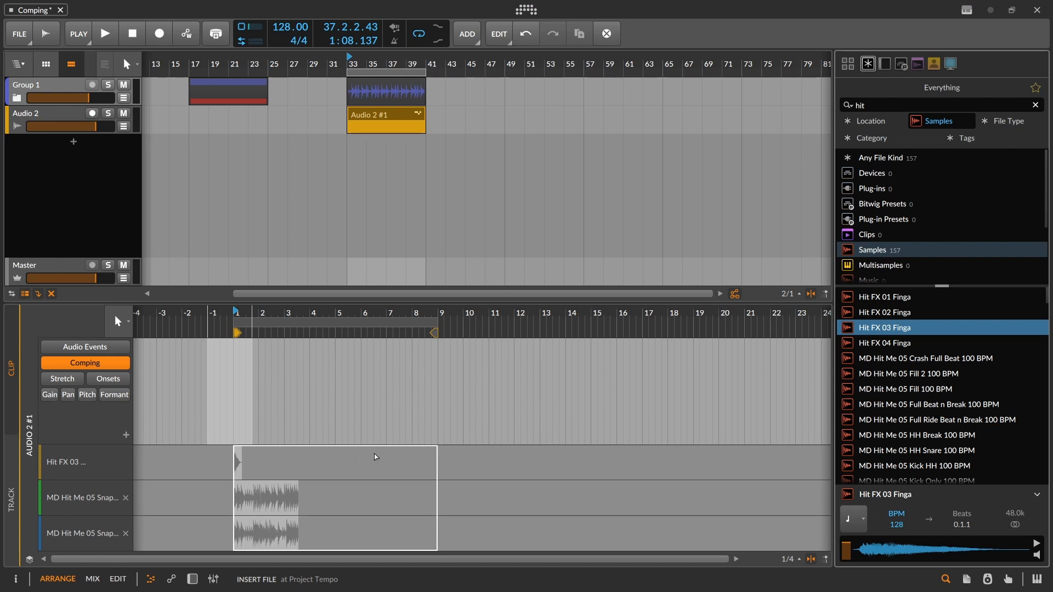
drag(375, 457, 376, 454)
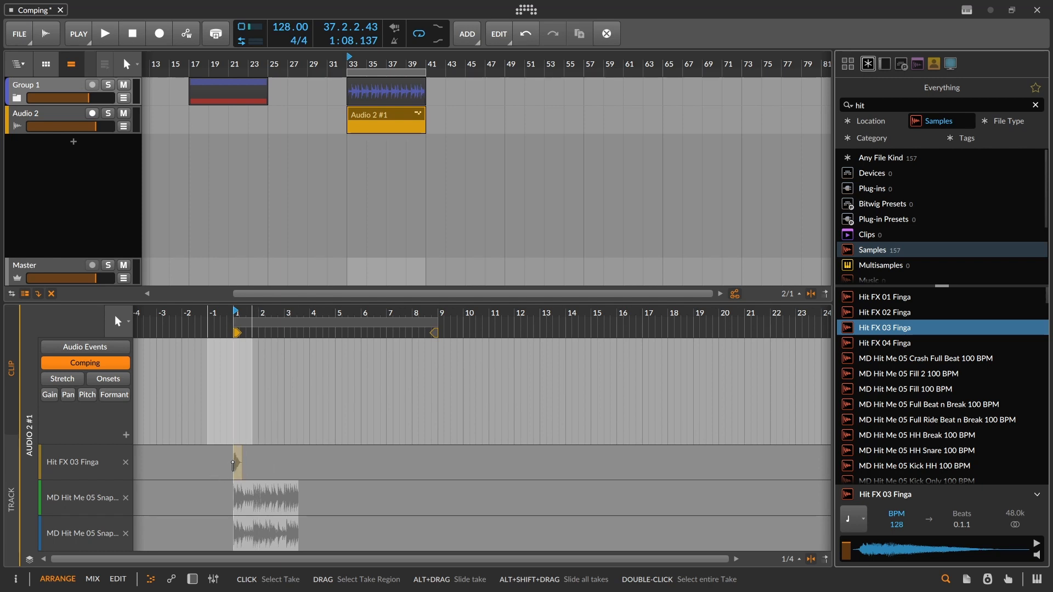
- Comp the Hit FX 03 Finga take into the Audio 2 #1 clip from bar 1 to about the middle of bar 3
drag(235, 460, 244, 460)
key(ctrl+z)
click(238, 459)
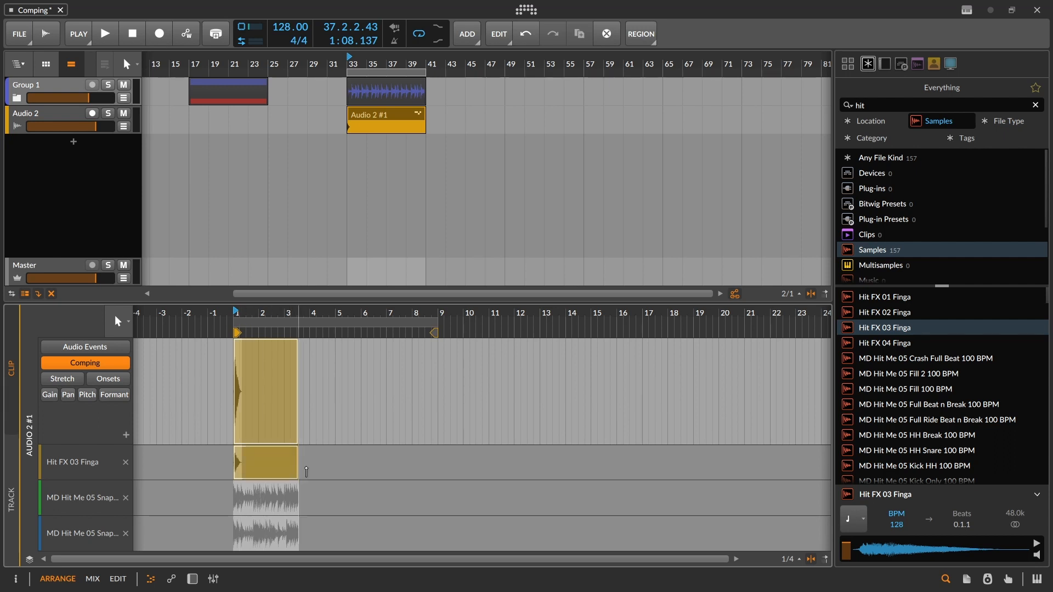
click(292, 488)
click(293, 473)
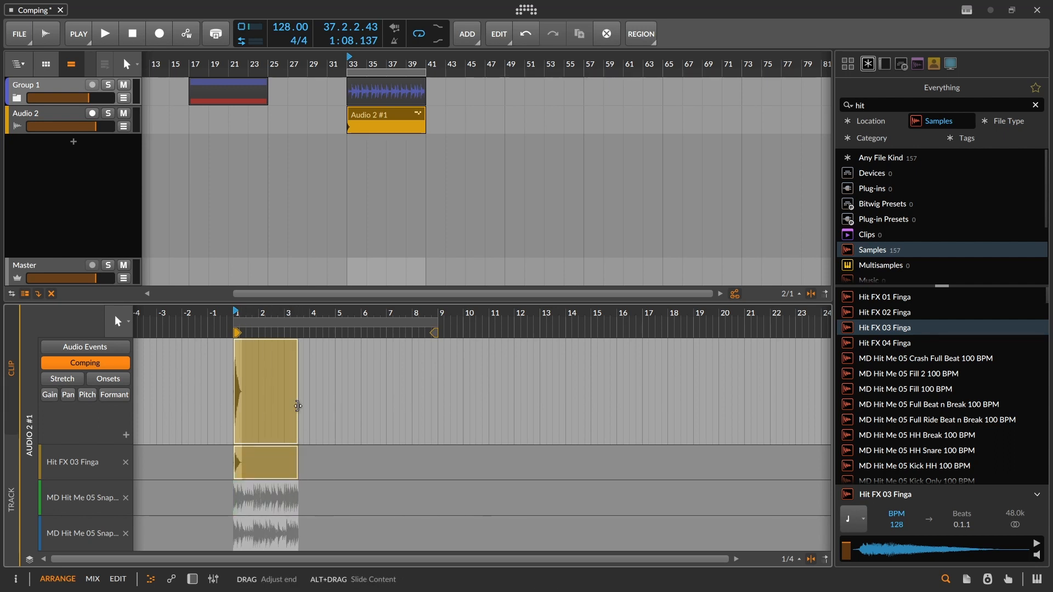
click(271, 416)
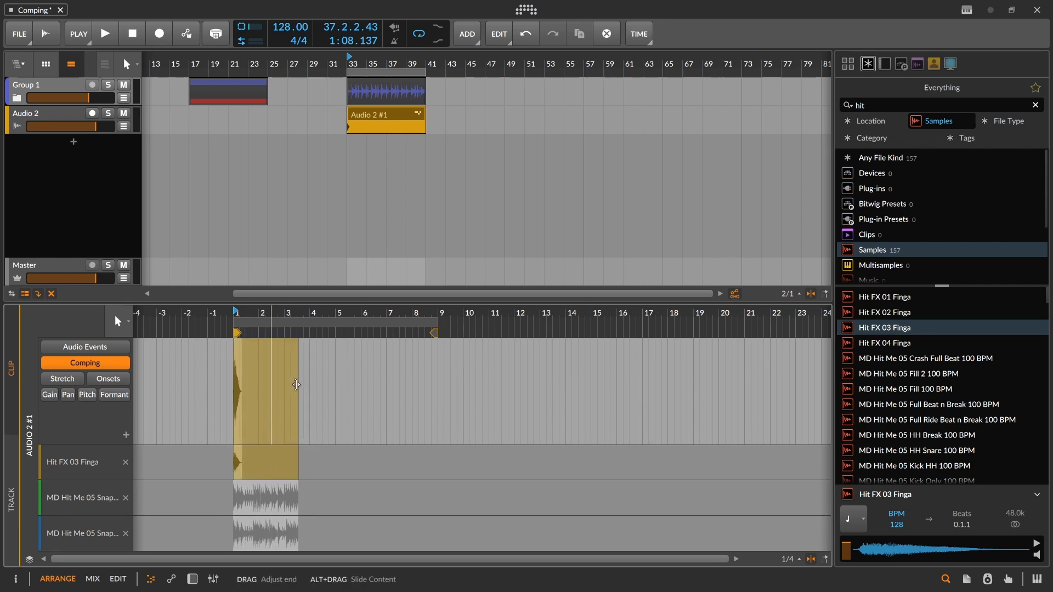
click(296, 384)
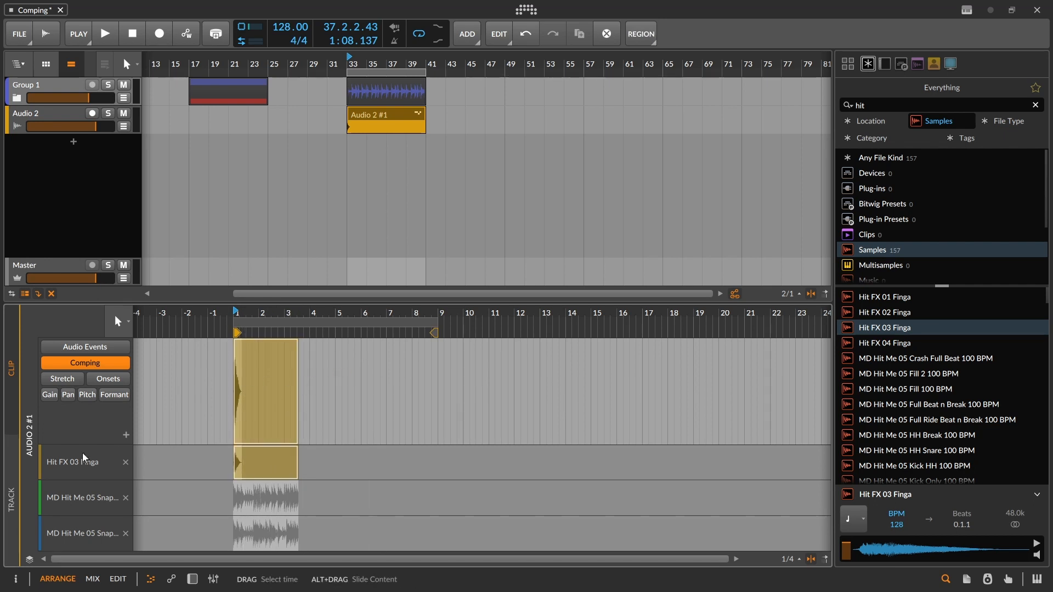
- Store the current comp as a new take, use that take across the whole clip, and slide its hit to bar 5
click(126, 435)
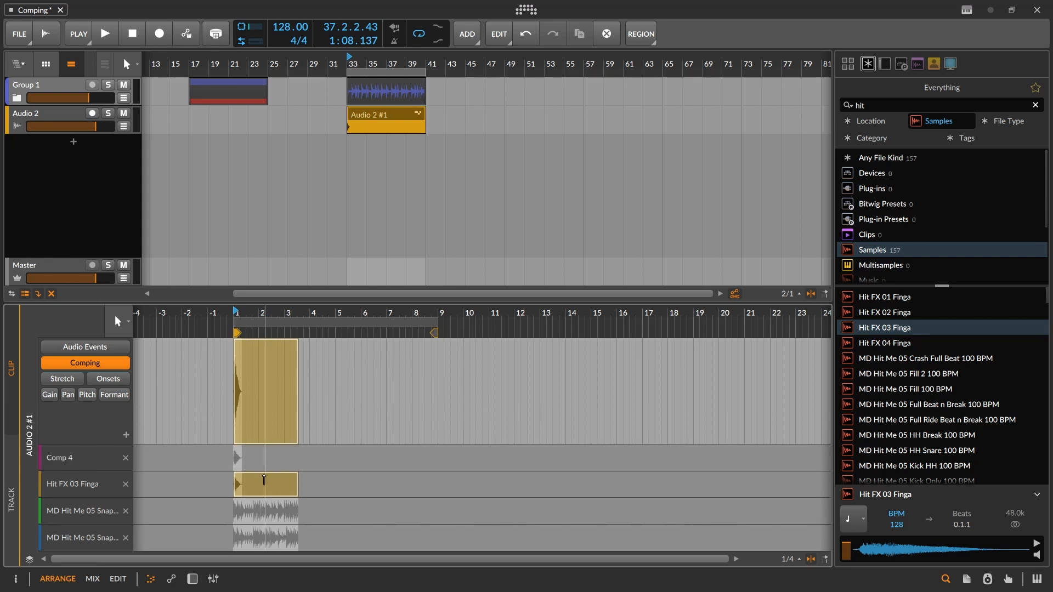
double_click(240, 460)
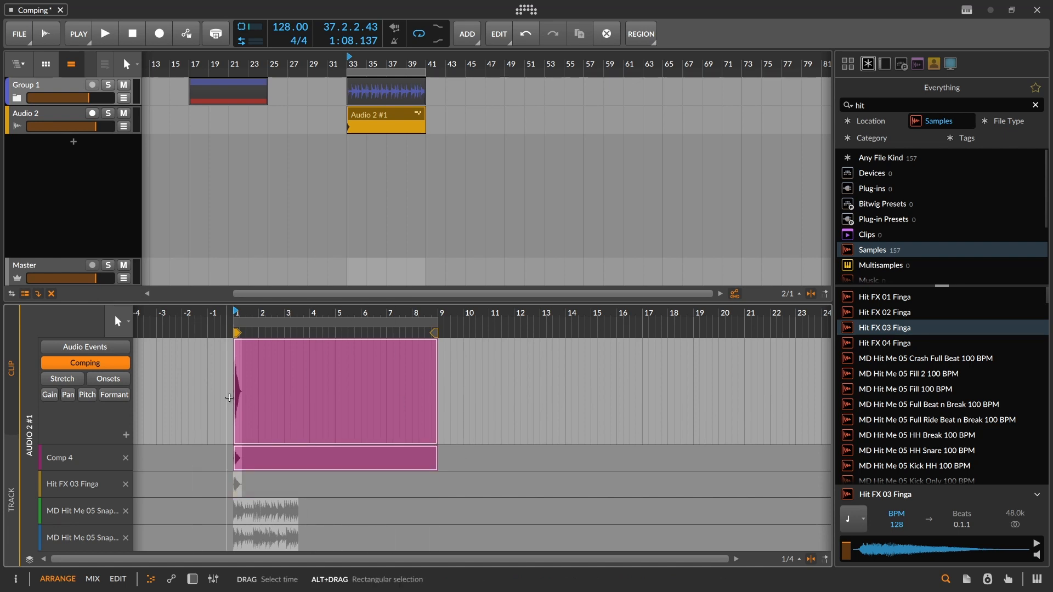
drag(240, 395, 341, 397)
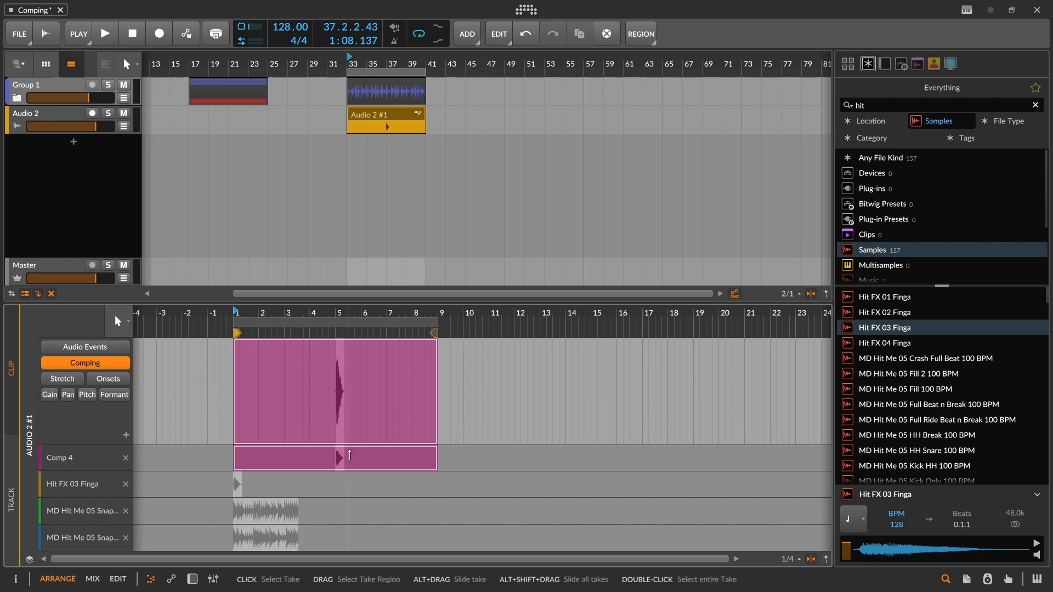
- Comp a region about 1.75 bars long from the upper MD Hit Me 05 Snap take, ending in the middle of bar 3
click(343, 481)
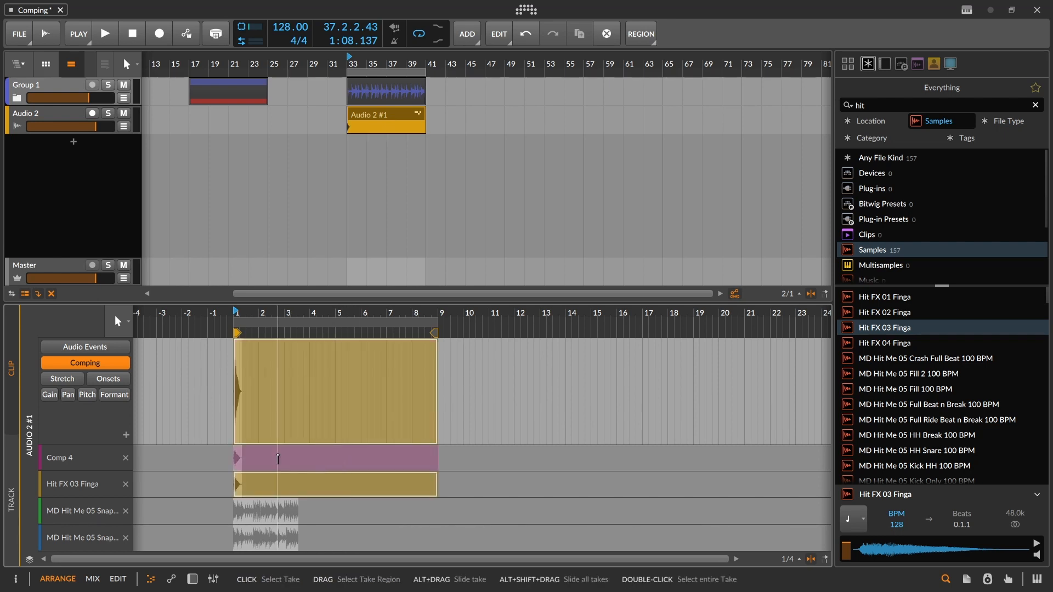
key(ctrl+z)
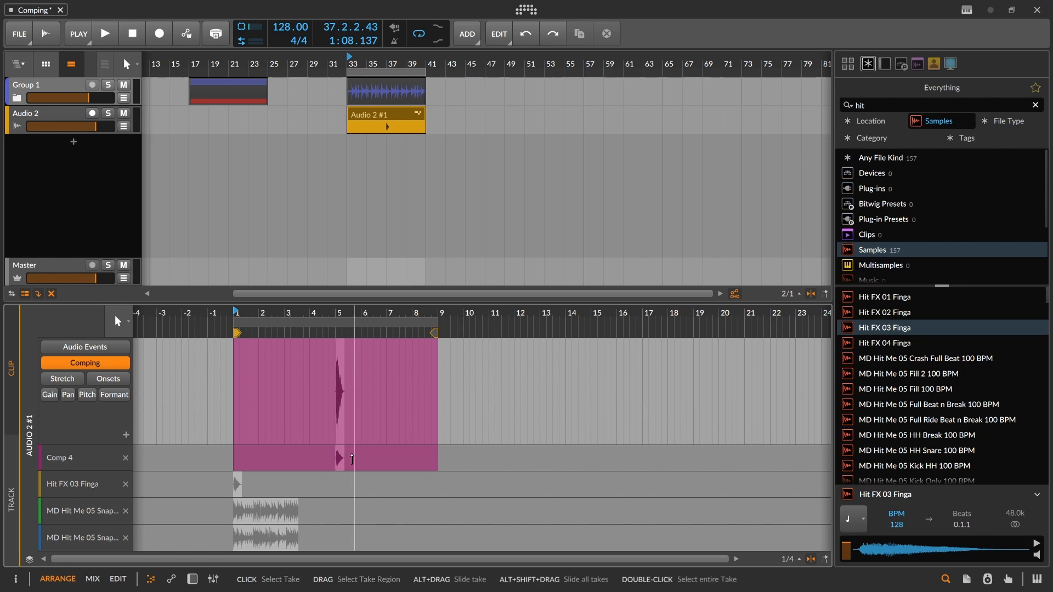
drag(294, 510, 252, 509)
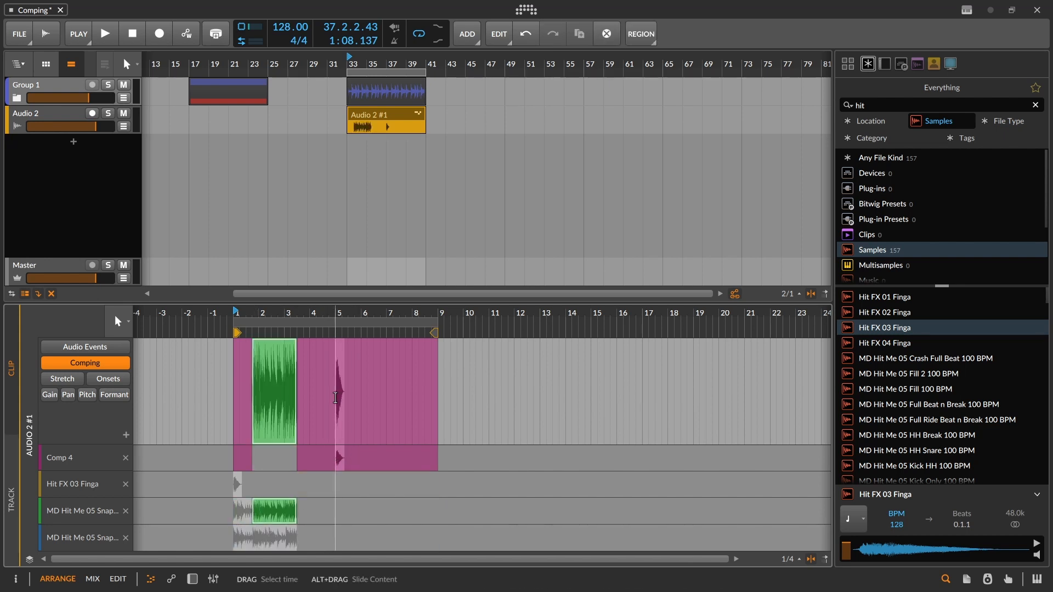
- During playback, slide the hit in the Comp 4 take earlier so it falls just after the MD Hit Me 05 Snap region
key(space)
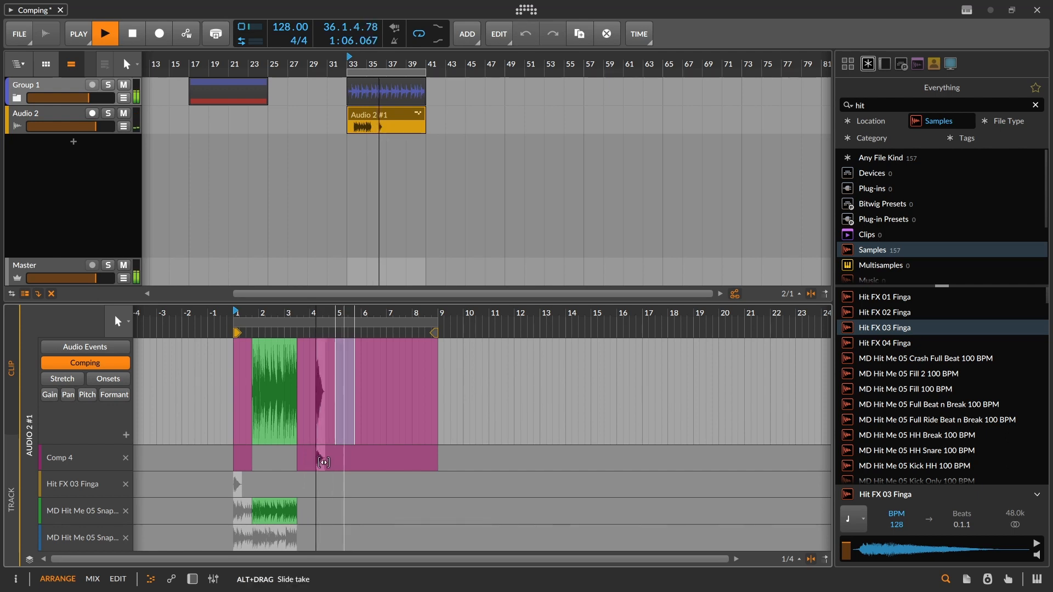
key(space)
key(space)
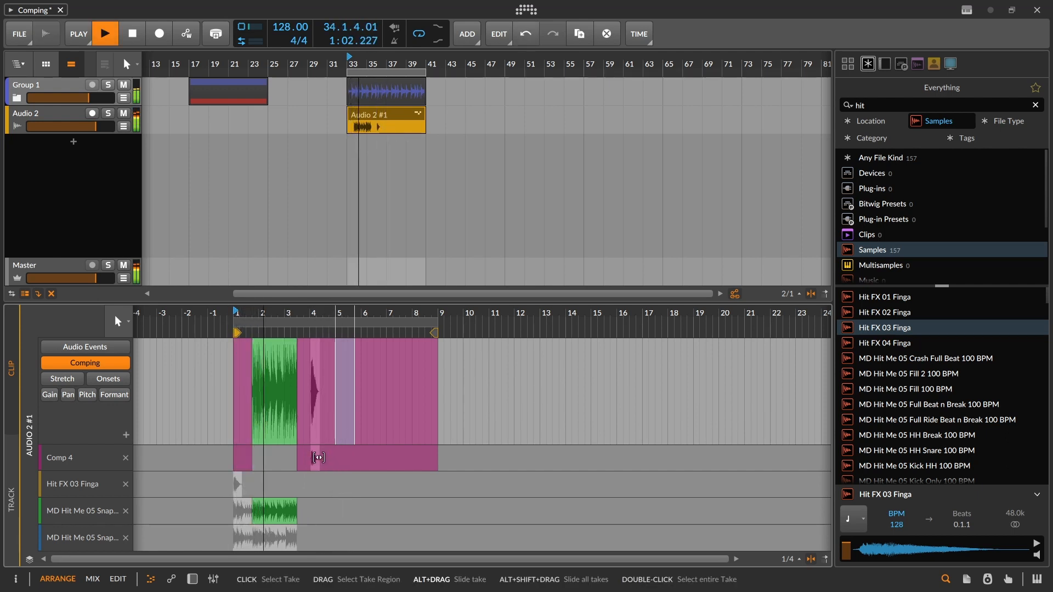
drag(319, 464, 311, 464)
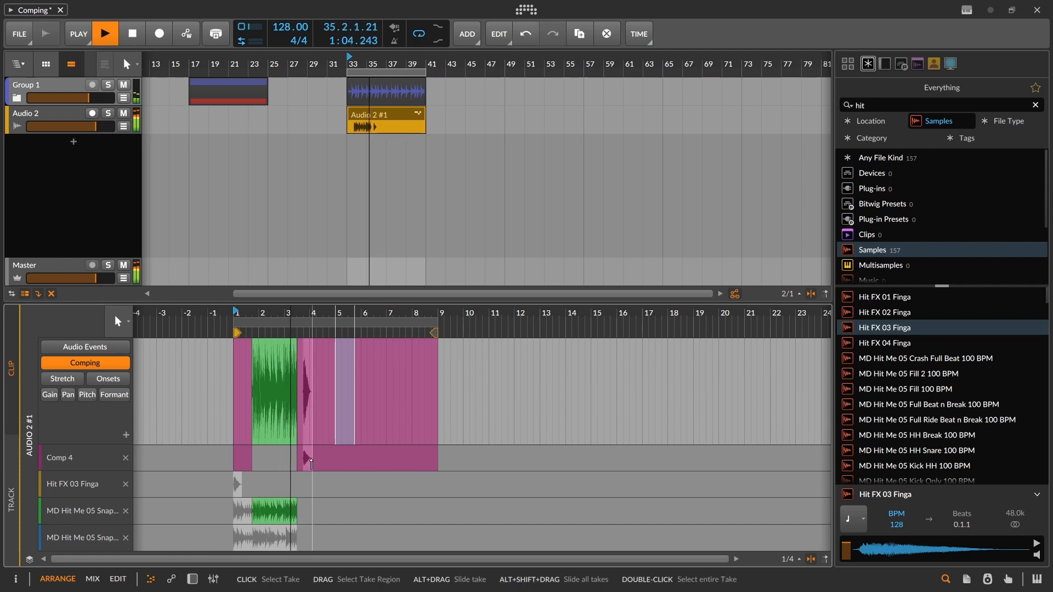
key(space)
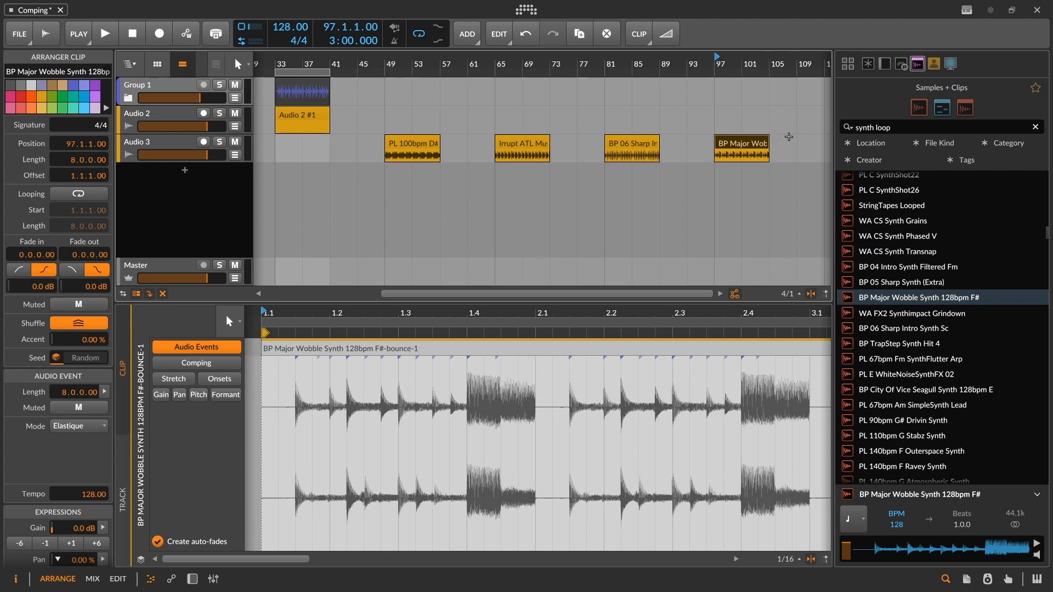
- Show the project's bounce folder and the Audio 2 #1 clip's comping view, and delete its PL 100bpm D# SynthLoop17 take
click(302, 119)
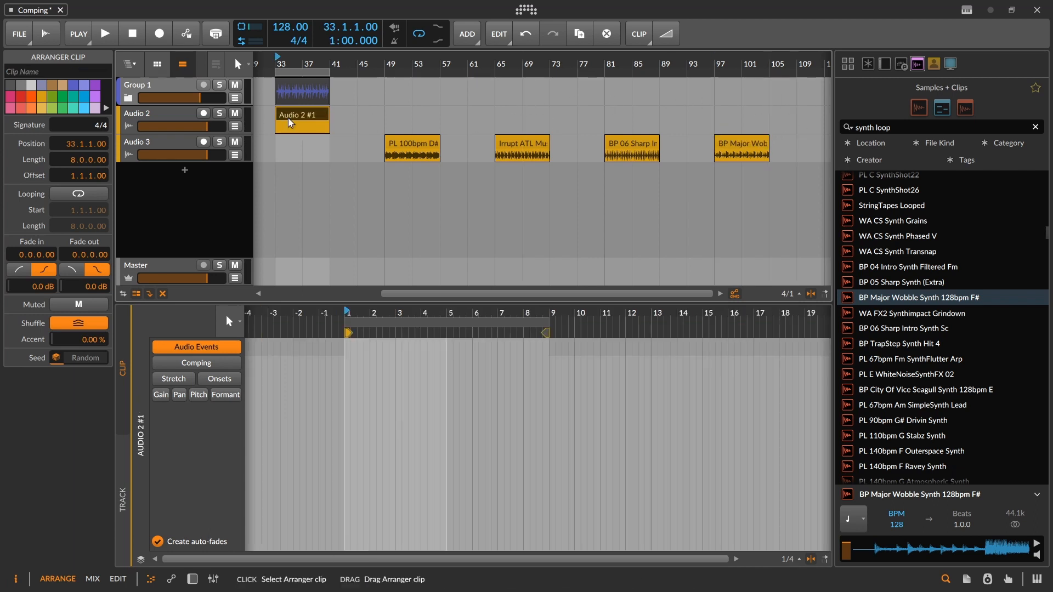
click(957, 64)
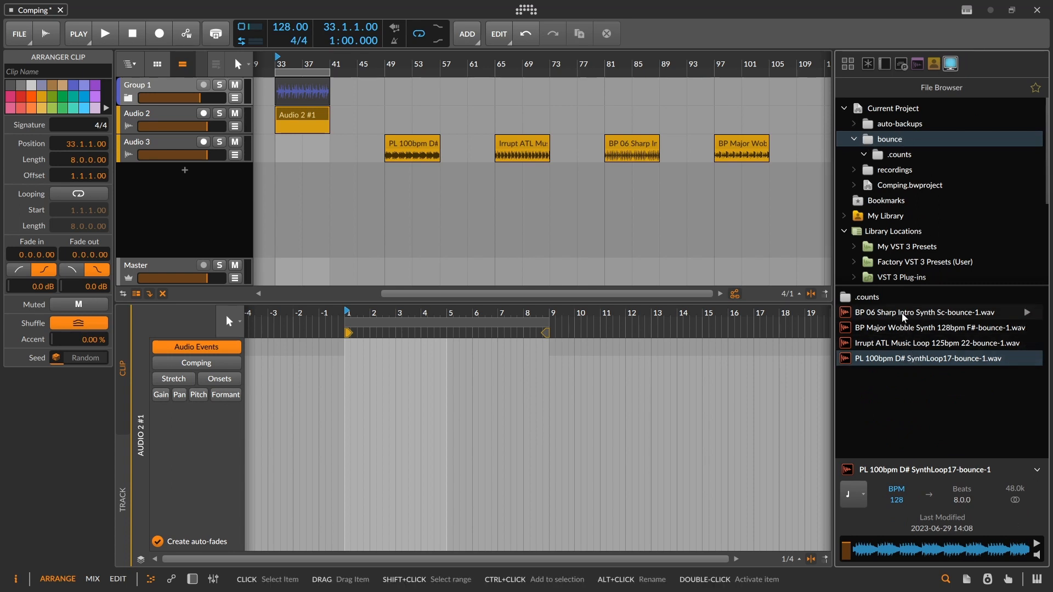
click(135, 117)
click(305, 114)
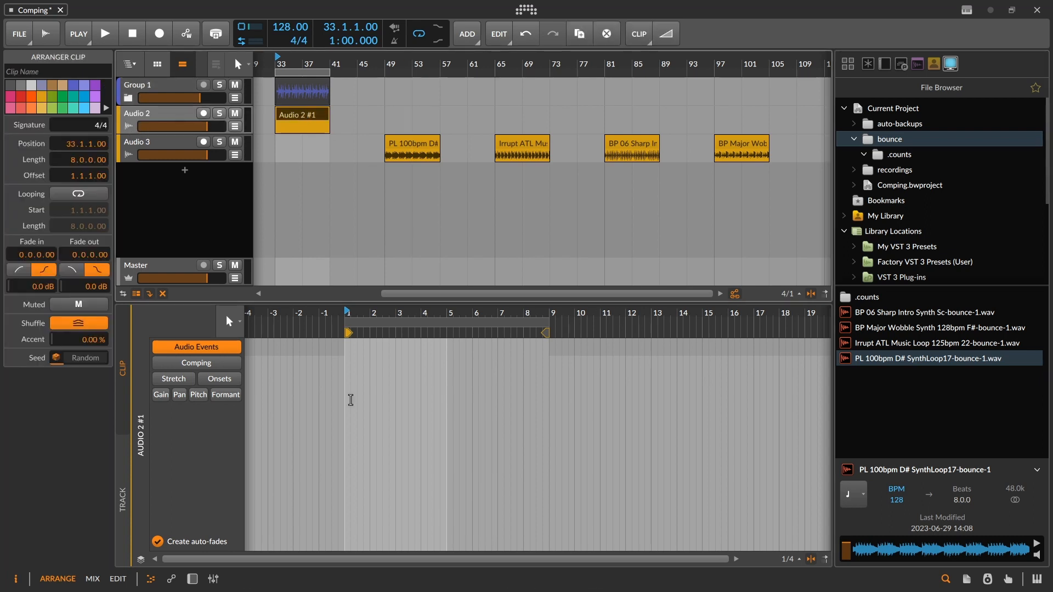
click(168, 365)
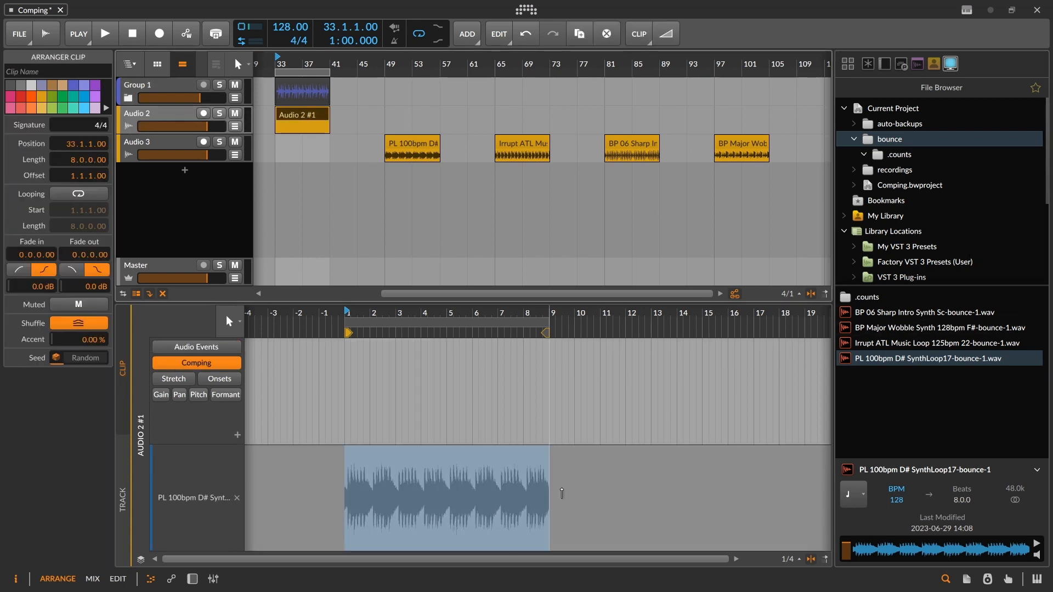
click(237, 499)
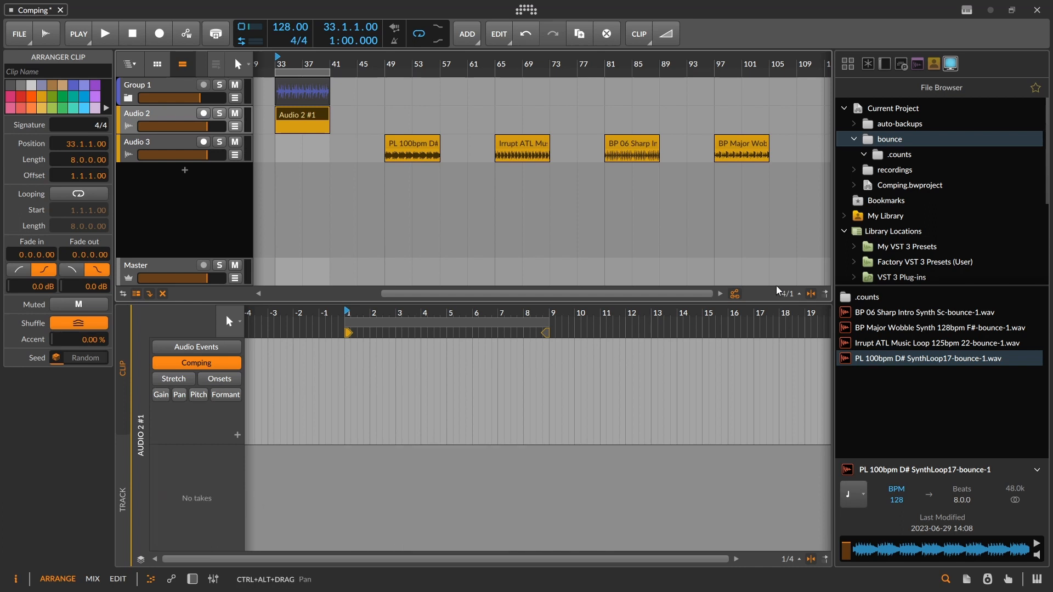
- Add the bounced BP 06 Sharp Intro, BP Major Wobble, Irrupt ATL and PL 100bpm D# SynthLoop17 files as takes in Audio 2 #1
drag(924, 312, 572, 470)
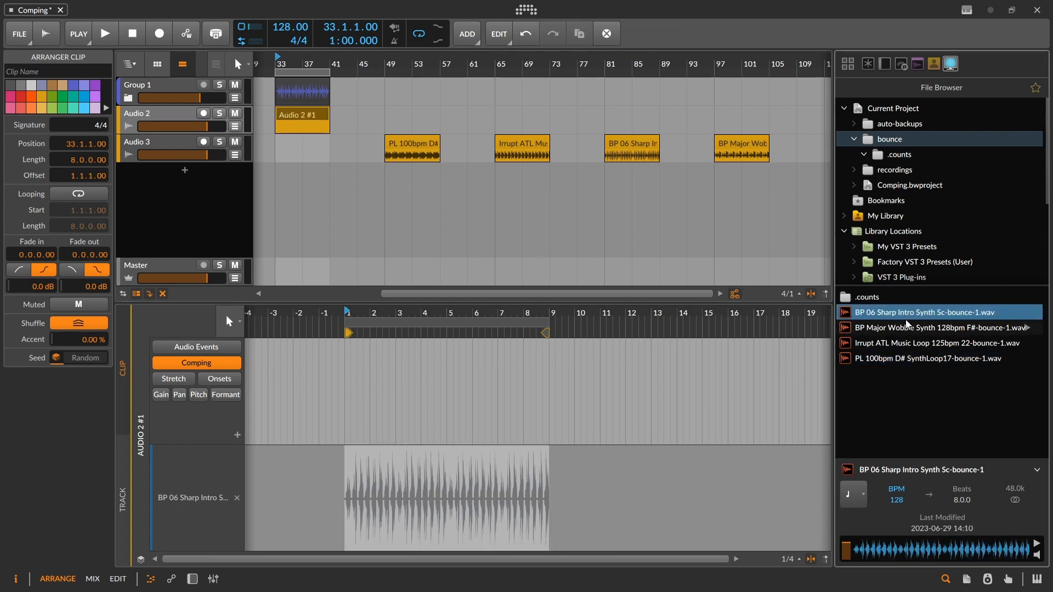
drag(899, 327, 625, 462)
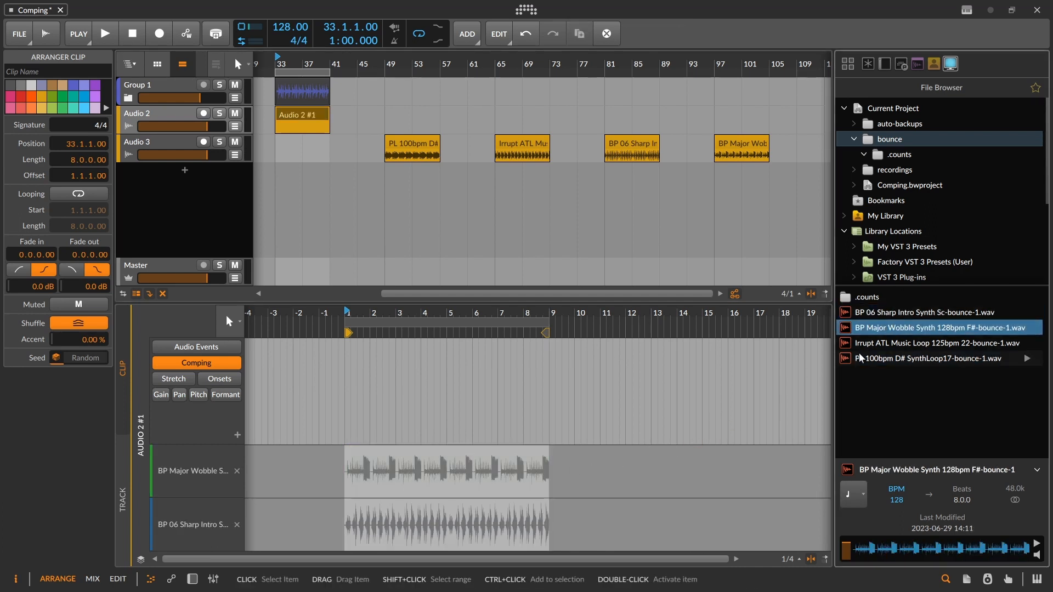
drag(900, 343, 626, 464)
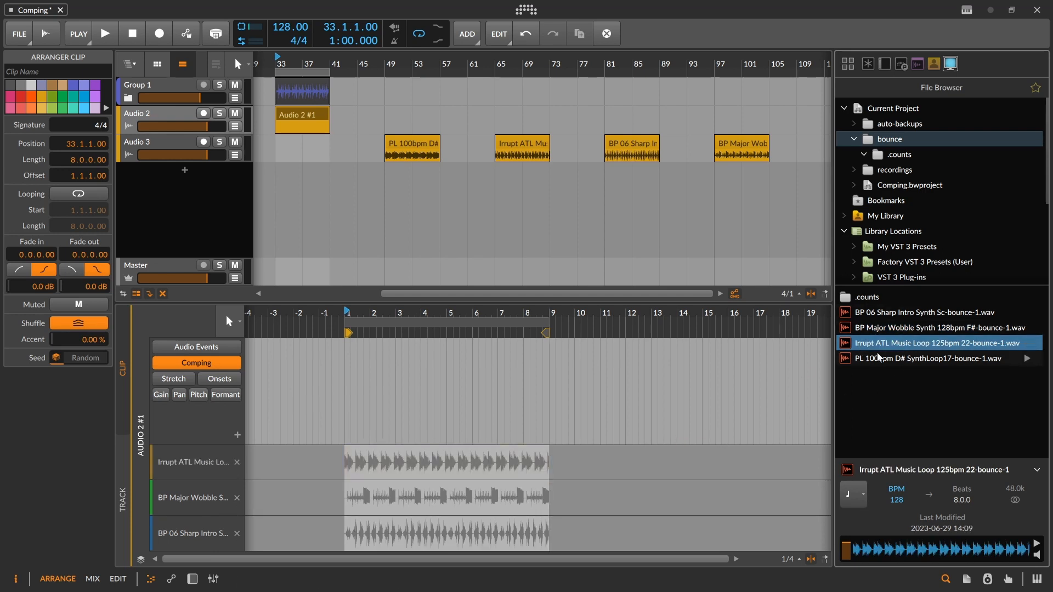
drag(899, 358, 569, 475)
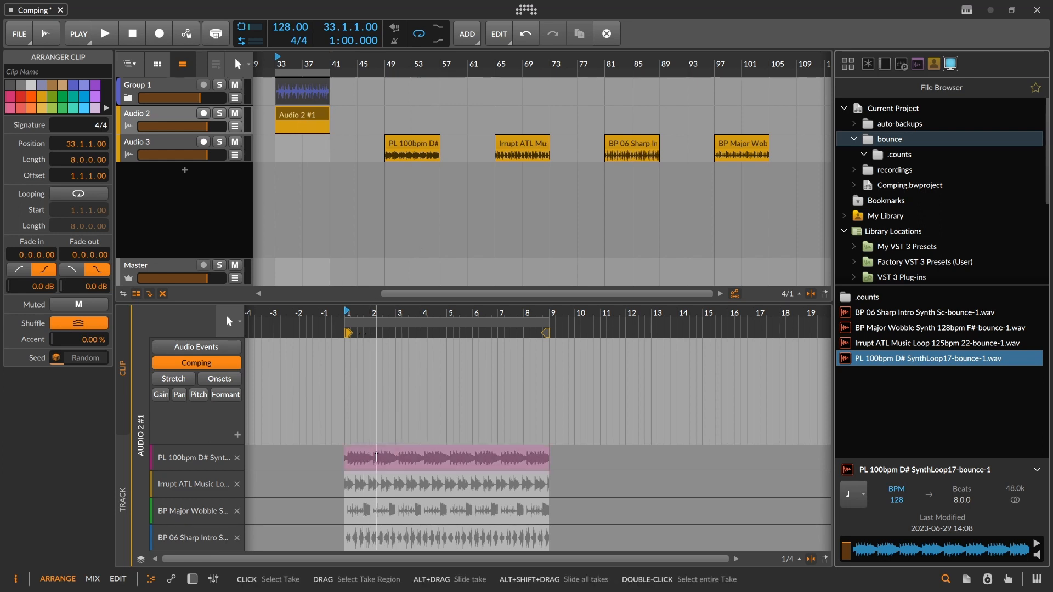
- Comp a one-bar region from the PL 100bpm D# SynthLoop17 take at bar 1
click(377, 510)
click(371, 465)
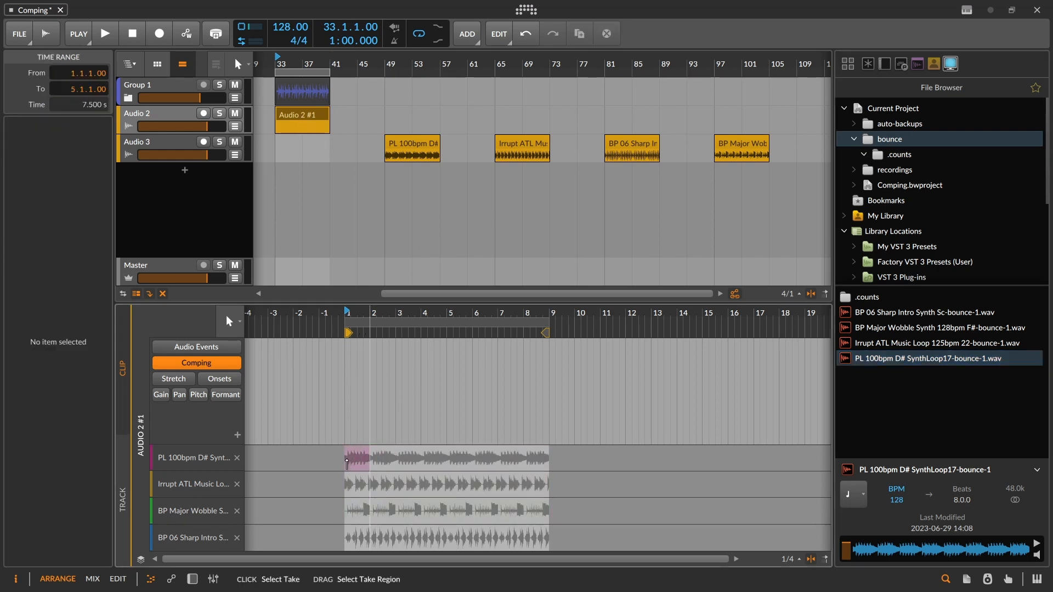
click(346, 464)
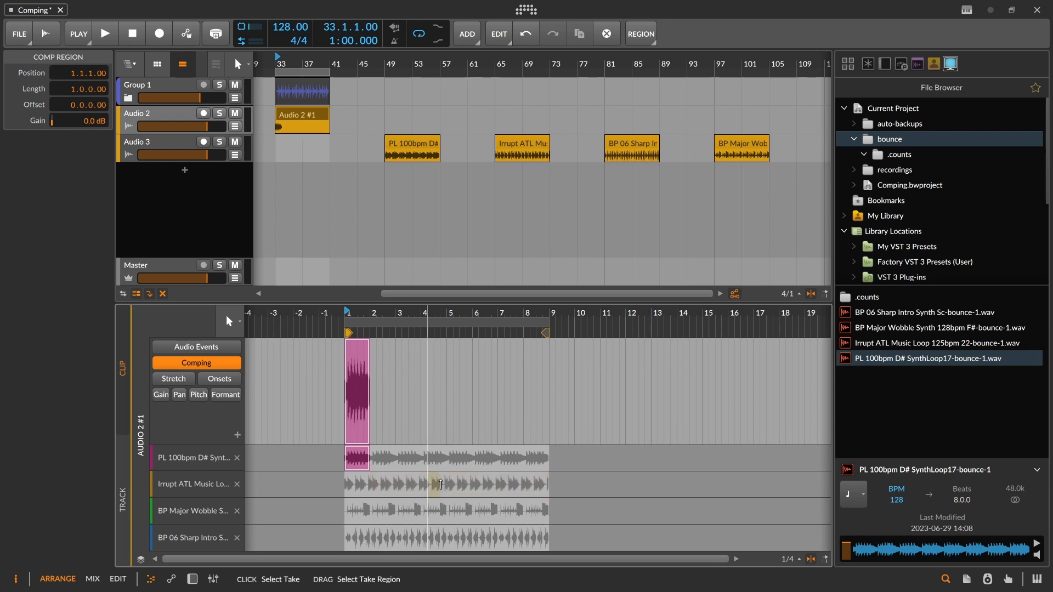
- Comp two beats of Irrupt ATL at 4.2, one beat of BP Major Wobble at 8.4, and two bars of BP 06 Sharp Intro at 5.3
click(440, 485)
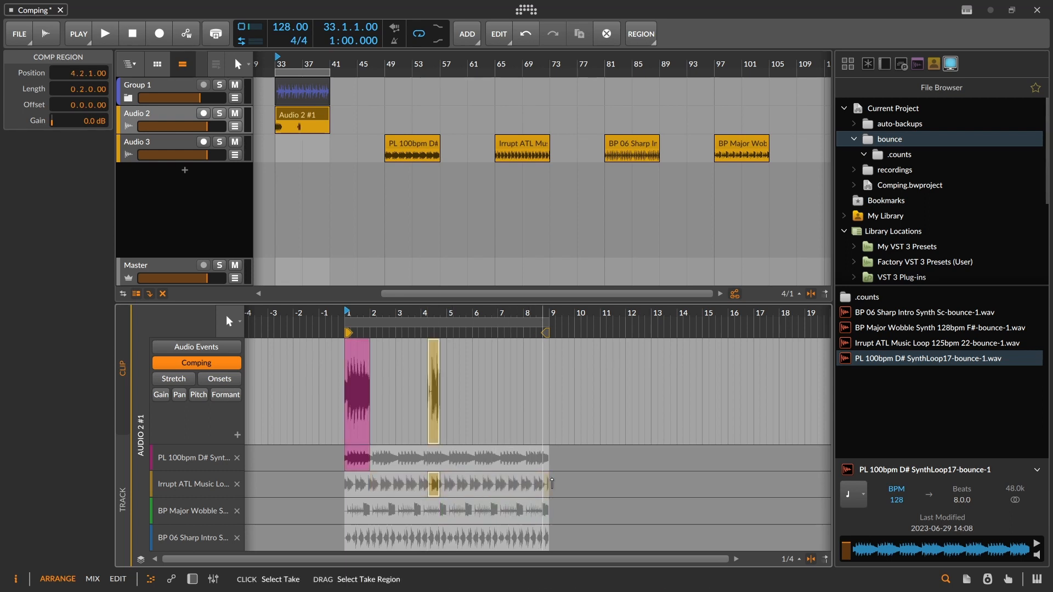
click(552, 485)
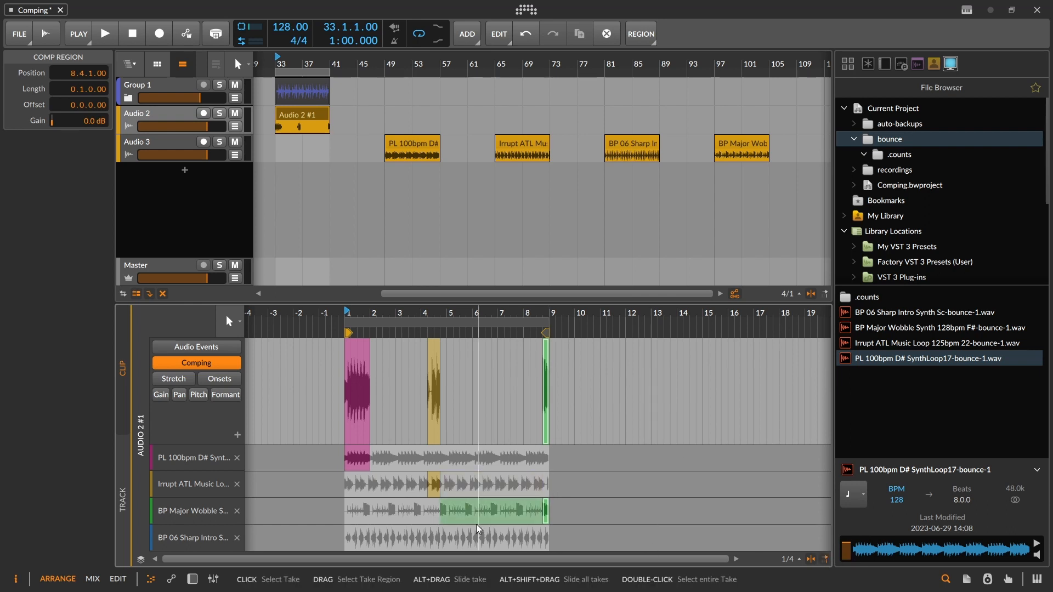
drag(460, 538, 511, 538)
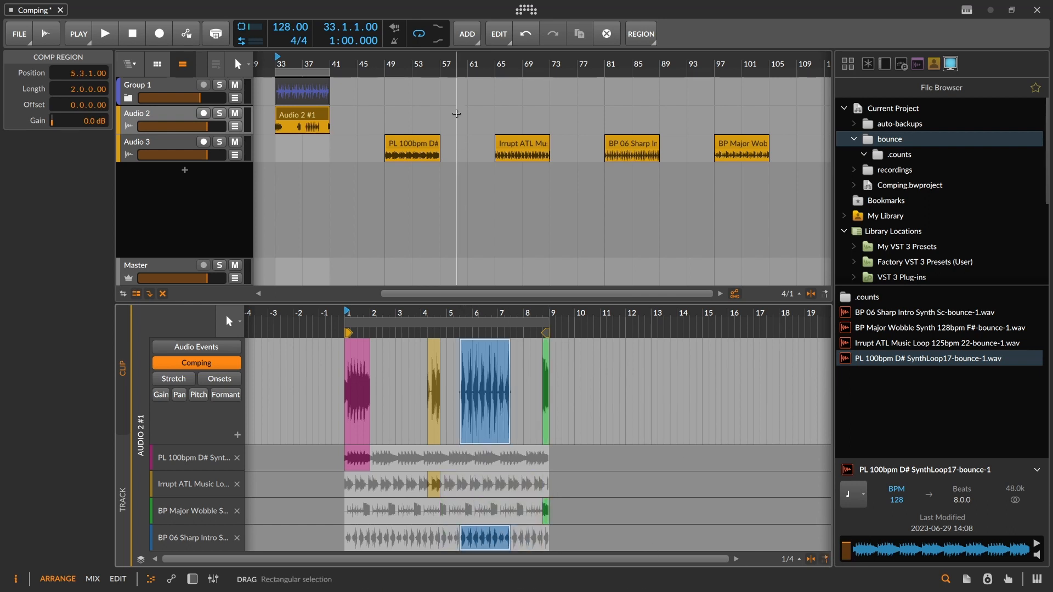
- Play back the comp and add a region about two beats long from the Irrupt ATL take at about 2.2.3
key(space)
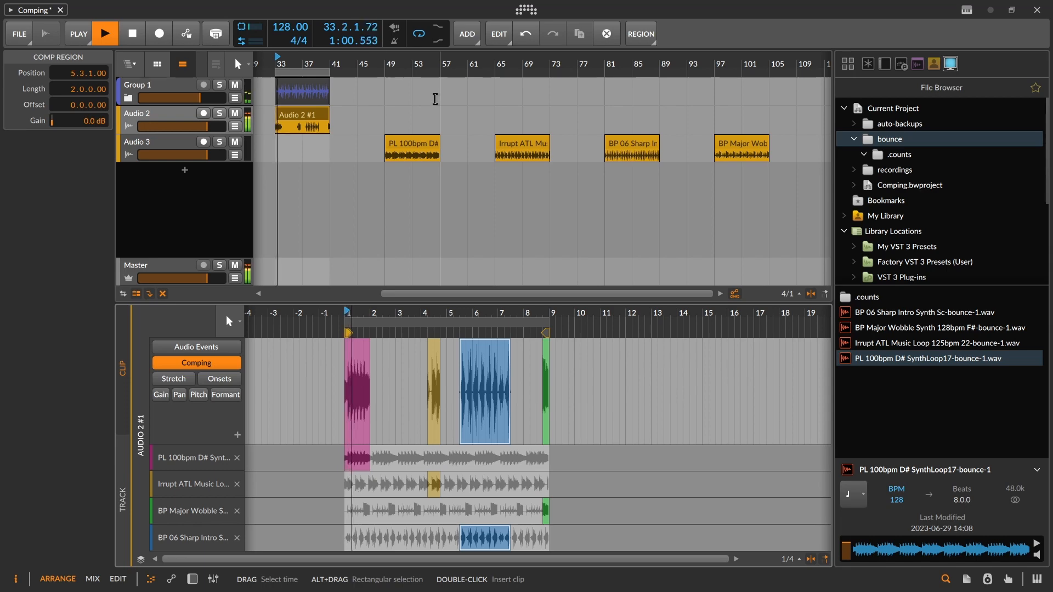
drag(375, 312, 429, 335)
key(space)
drag(453, 485, 489, 486)
key(space)
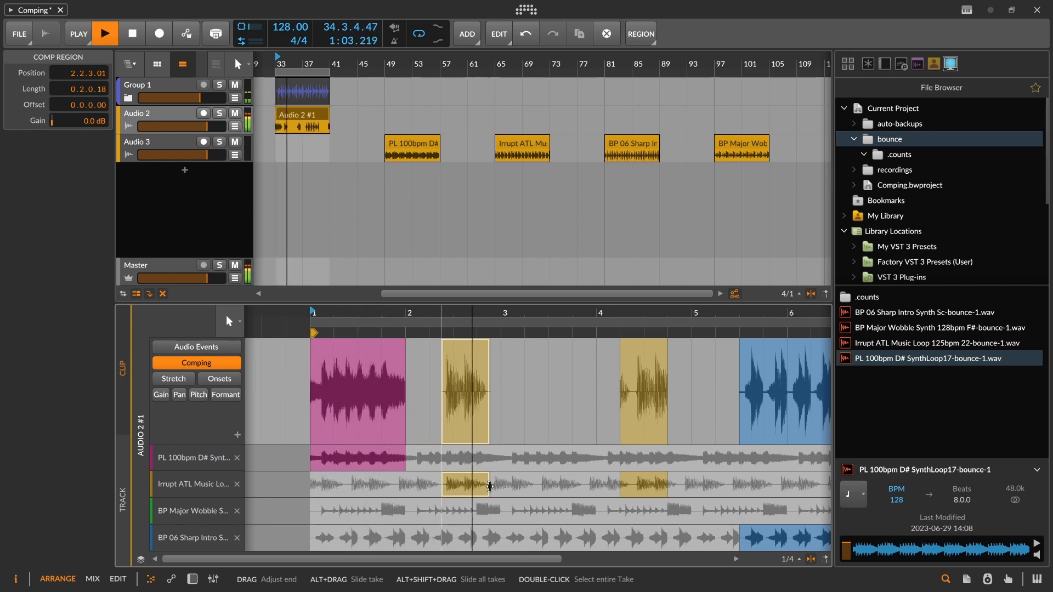
- Replay the comp and add a region about 3.5 beats long from the PL 100bpm D# SynthLoop17 take at about 3.1.2
key(space)
key(space)
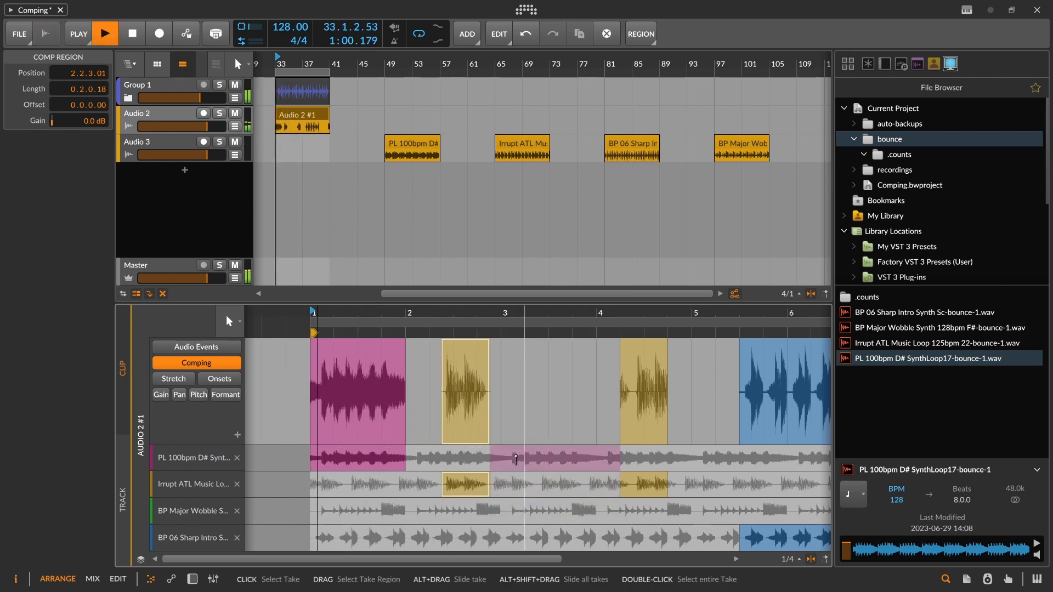
key(space)
drag(512, 459, 595, 458)
key(space)
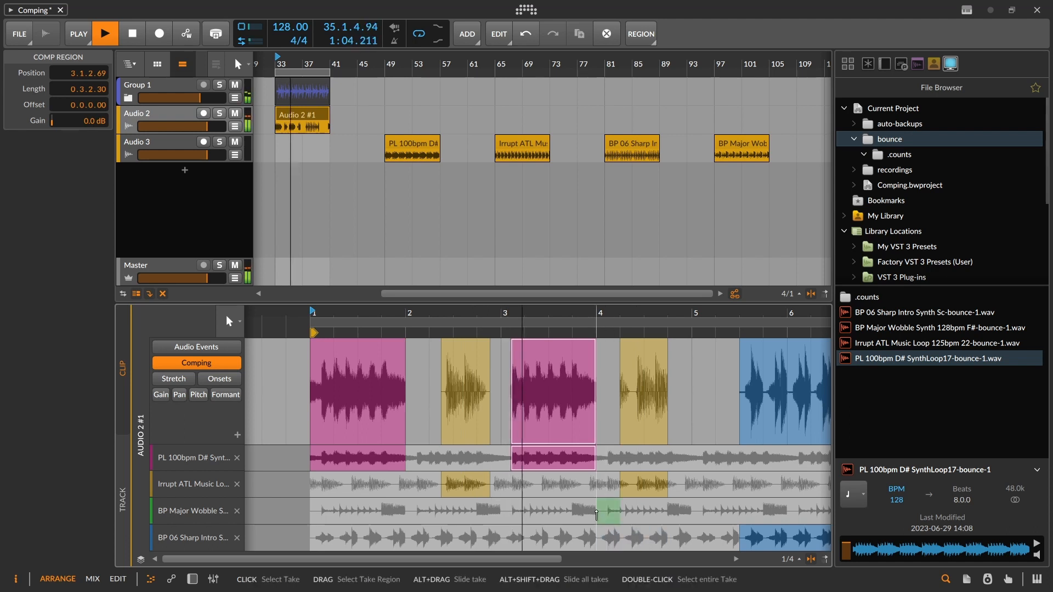
- Comp about half a beat from the BP Major Wobble take at about 3.4.3 and two beats of BP 06 Sharp Intro at 4.2
drag(596, 515, 585, 516)
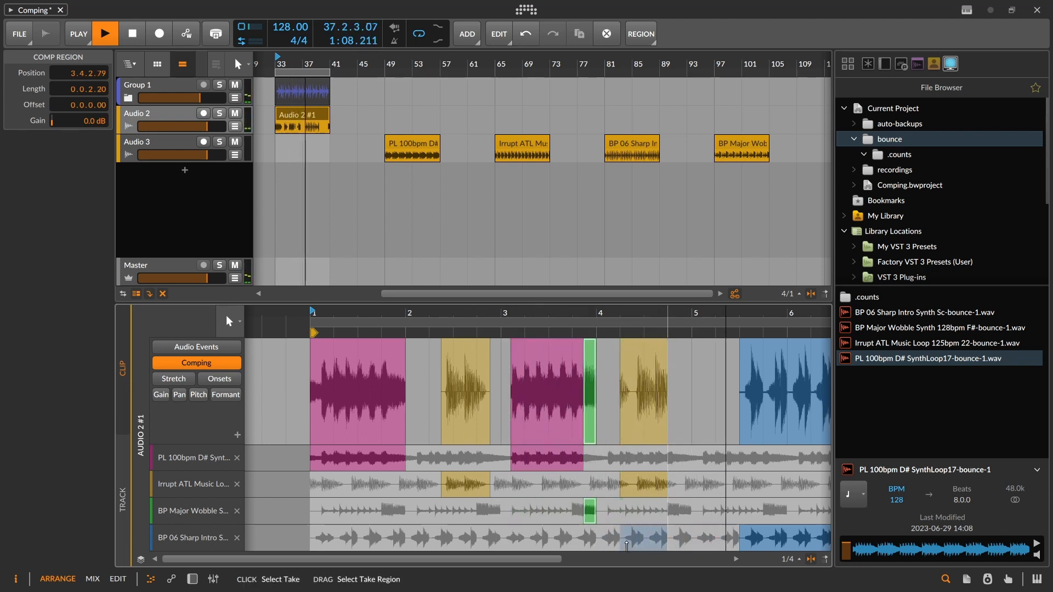
click(660, 543)
- Stop playback and comp about one bar from the PL 100bpm D# SynthLoop17 take at about 6.1.3
drag(620, 313, 541, 312)
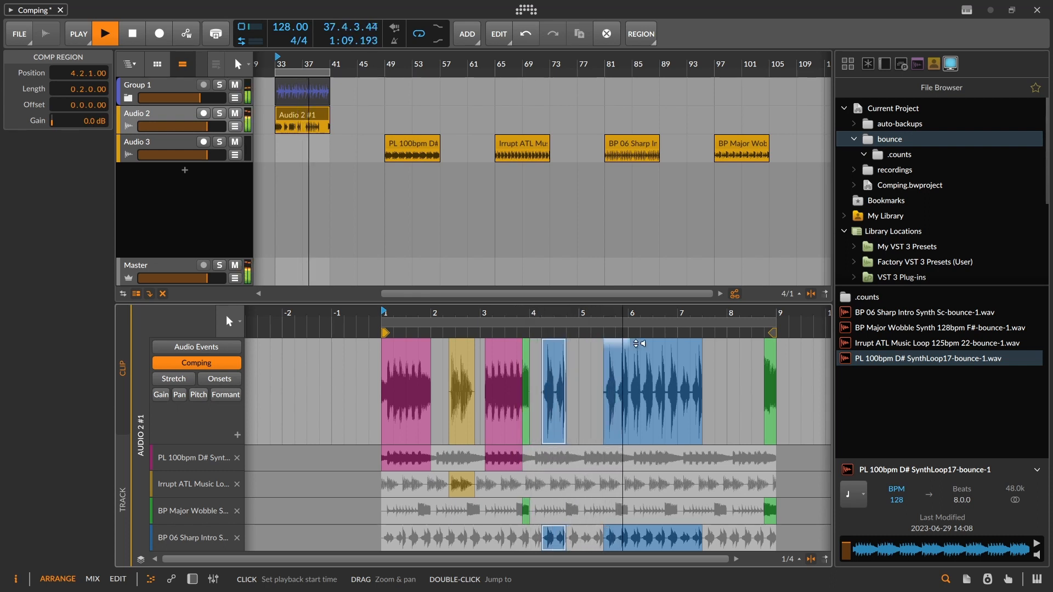
key(space)
drag(637, 458, 686, 458)
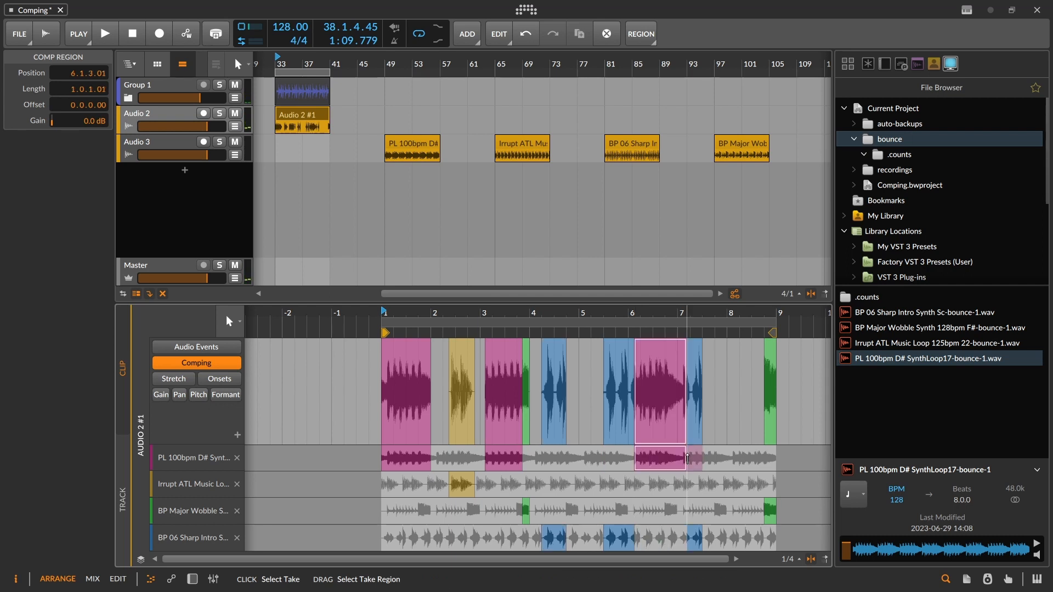
- Replay the comp while adding about 2.5 beats of Irrupt ATL at about 7.1.3 and one bar of BP Major Wobble at 8.1
key(space)
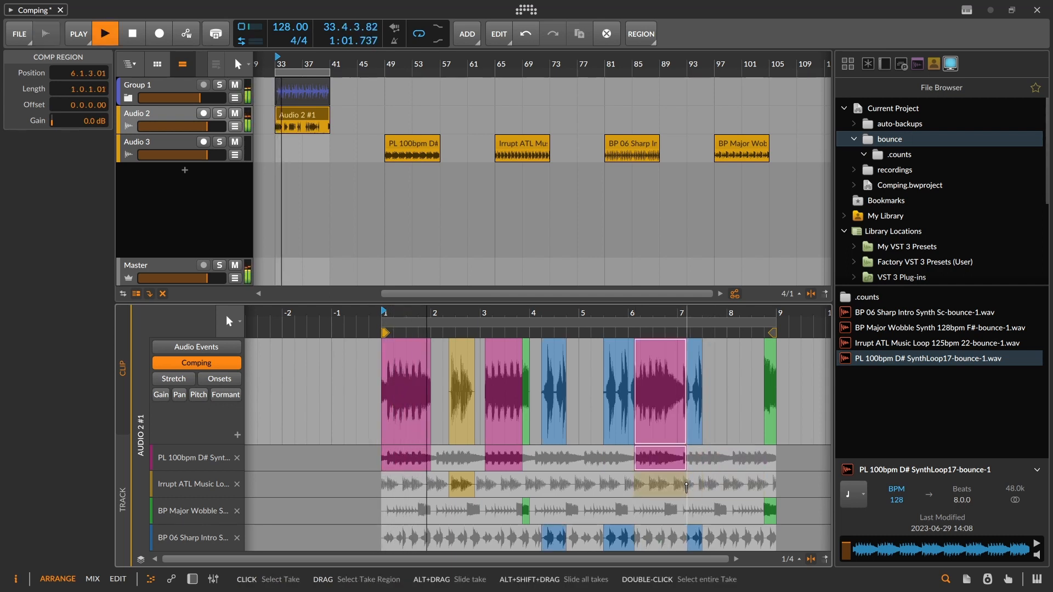
drag(685, 485, 714, 485)
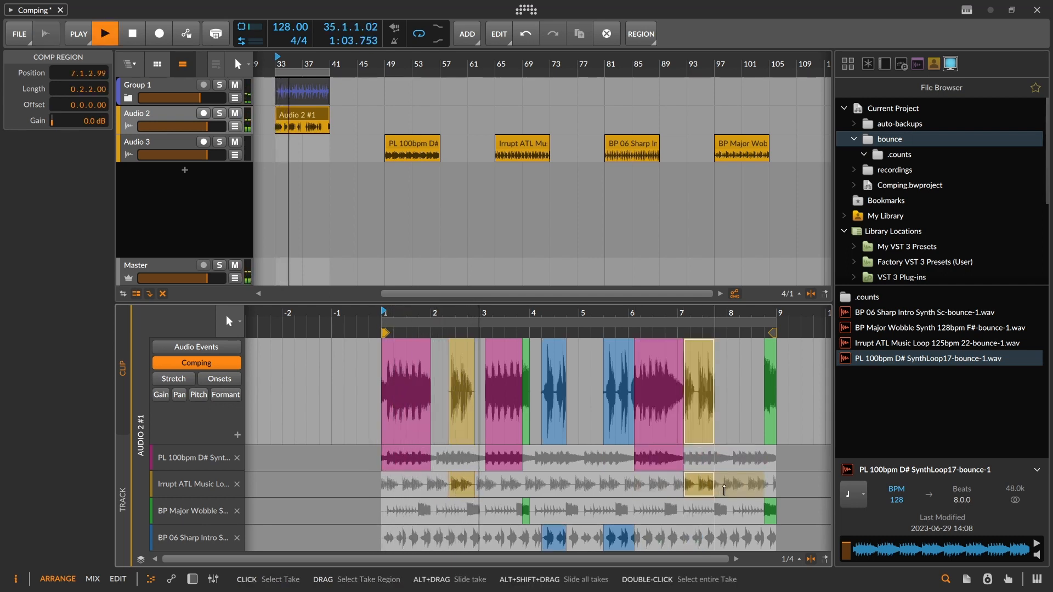
drag(767, 513, 732, 514)
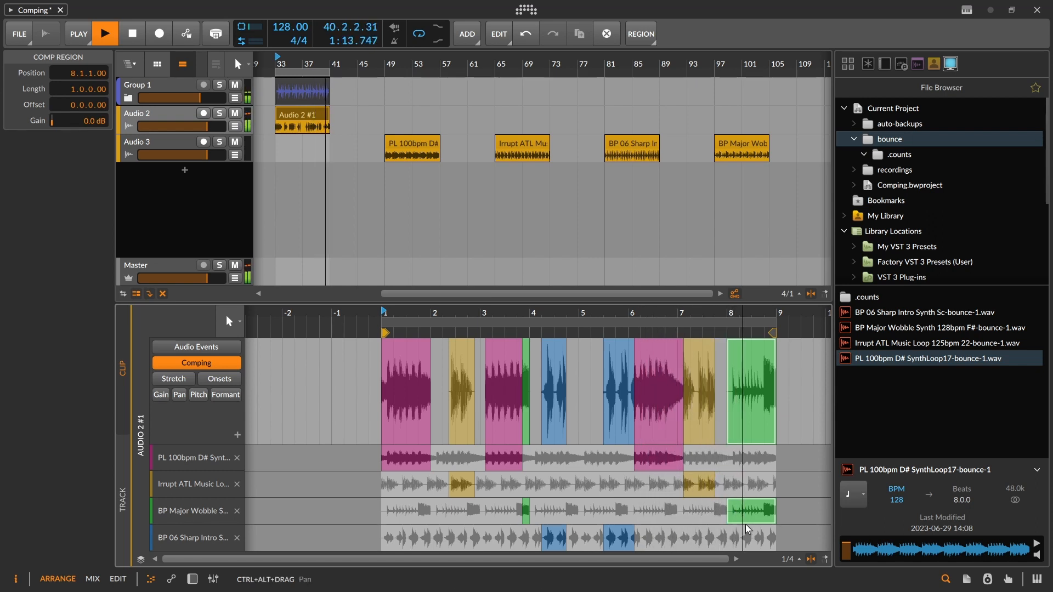
key(space)
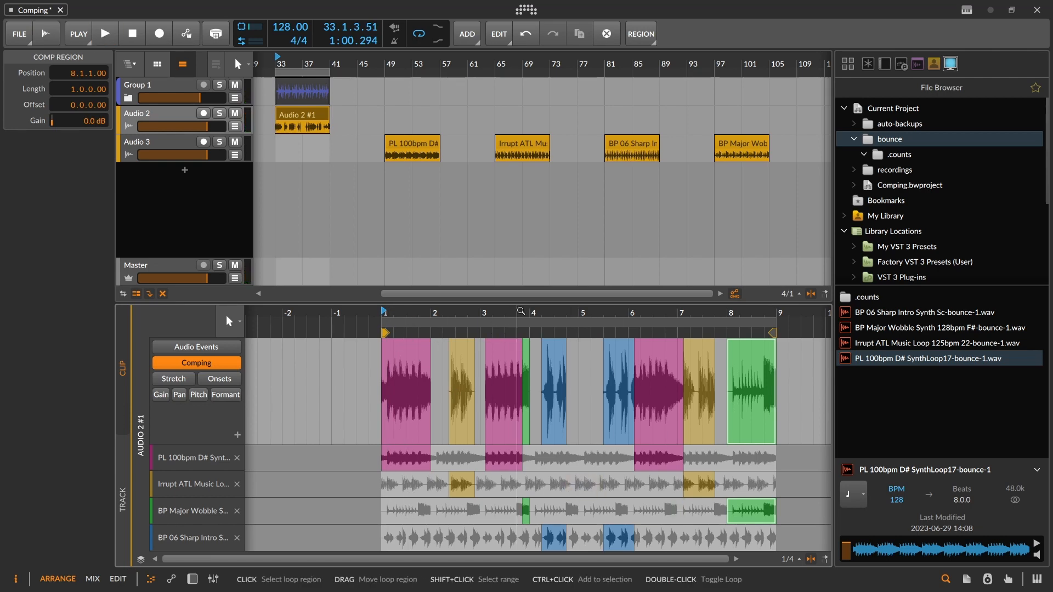
- Raise the gain of the short BP Major Wobble region to +1.3 dB and the one at 8.1 to +2.4 dB, and play the comp
drag(530, 318, 309, 281)
click(548, 345)
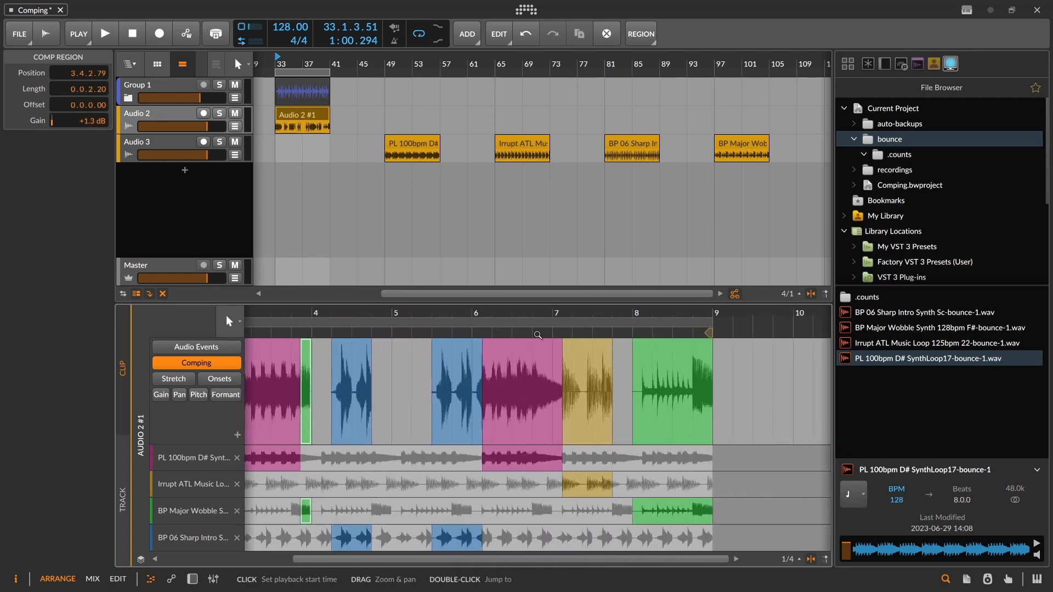
drag(665, 342, 638, 290)
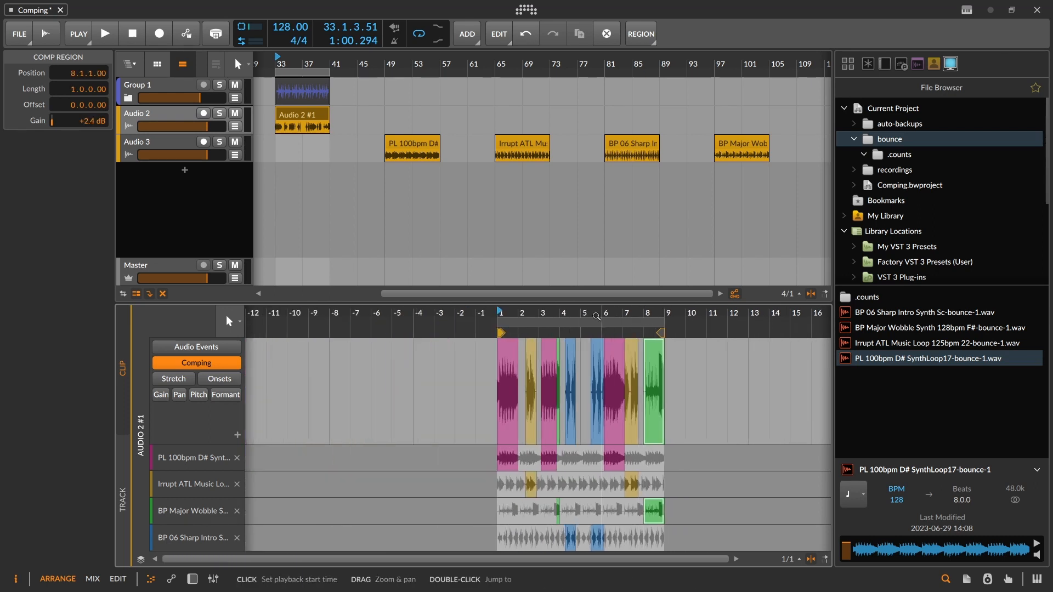
key(space)
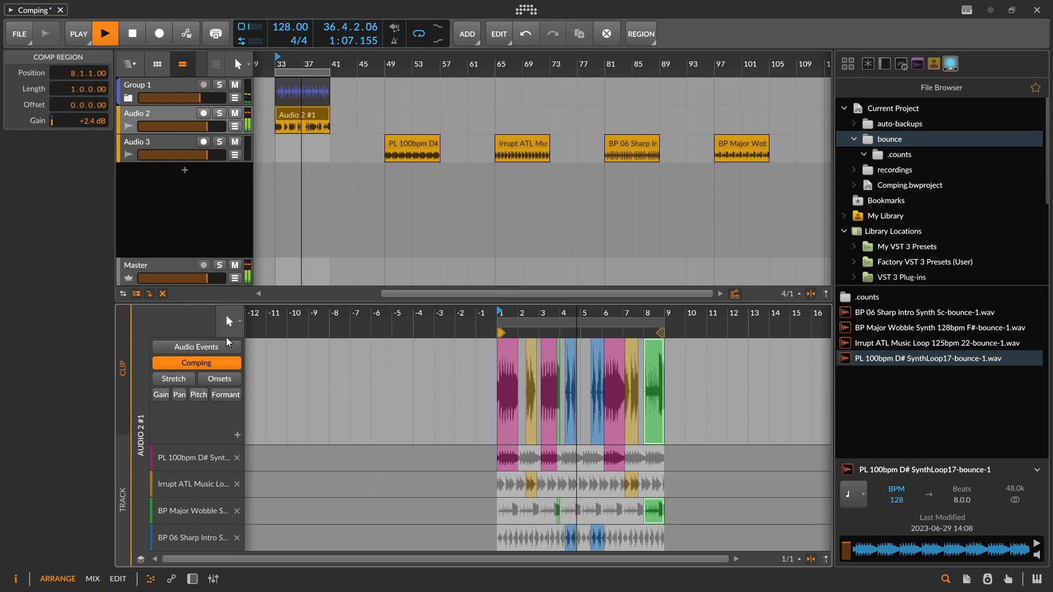
- Show the clip's audio events in an enlarged editor, stop playback, and trim the second BP 06 Sharp Intro event's start to 5.3.1.30
click(176, 348)
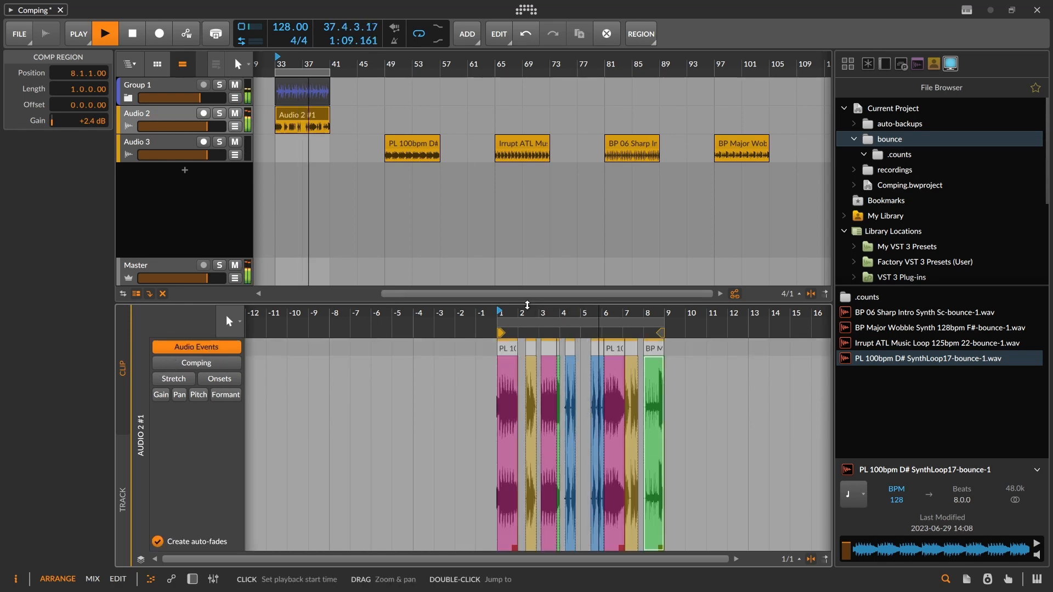
drag(526, 303, 520, 163)
drag(598, 170, 679, 171)
key(space)
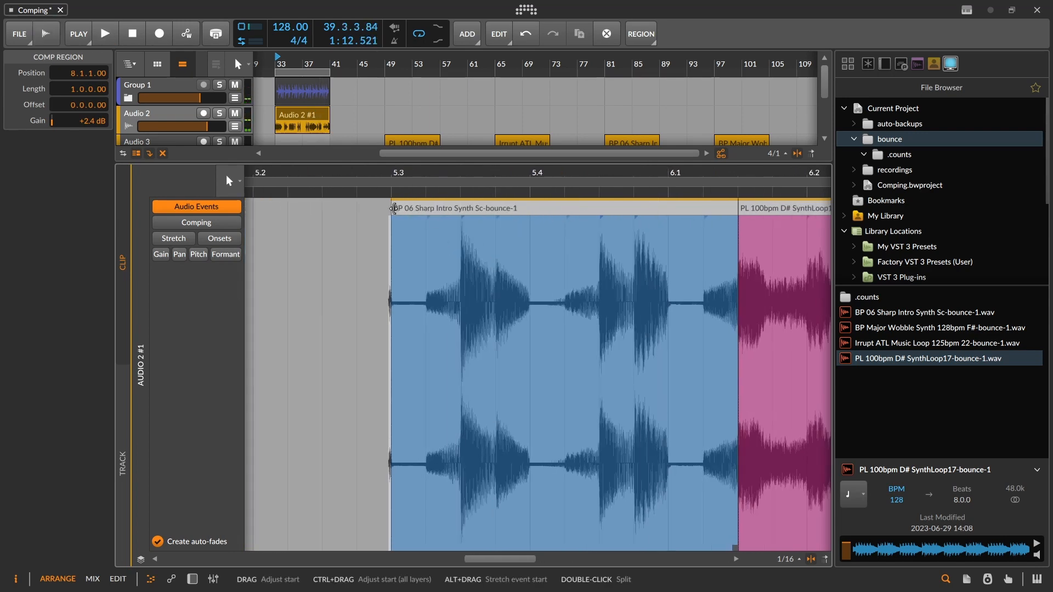
click(407, 209)
drag(409, 209, 404, 209)
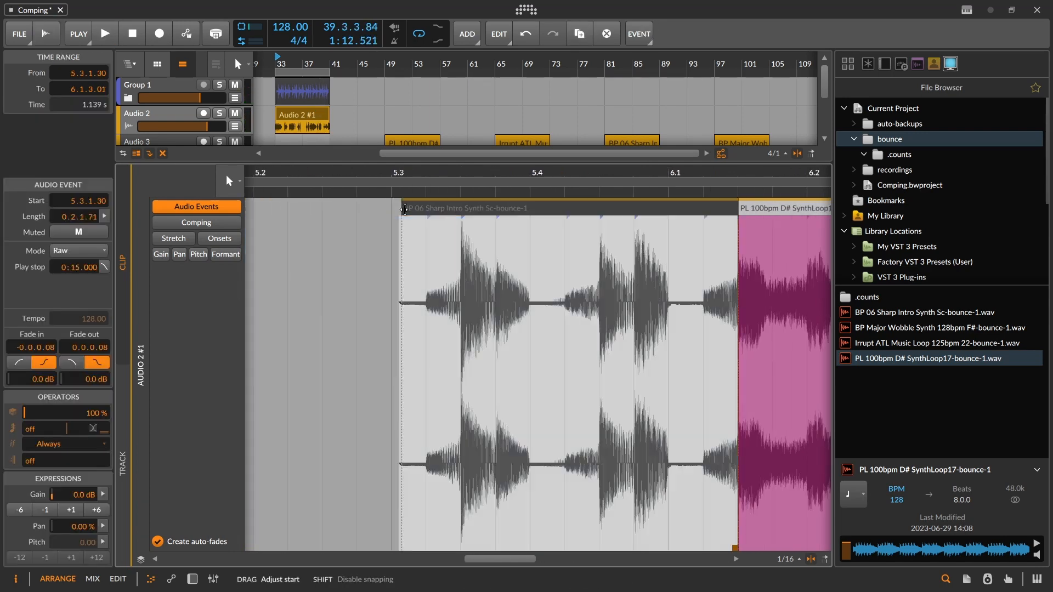
drag(402, 171, 478, 173)
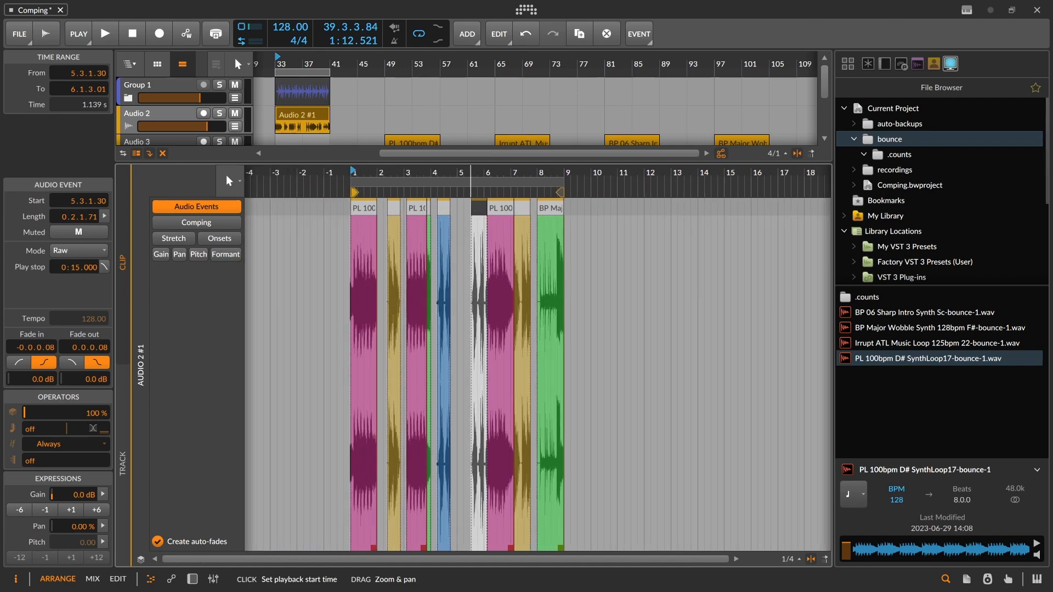